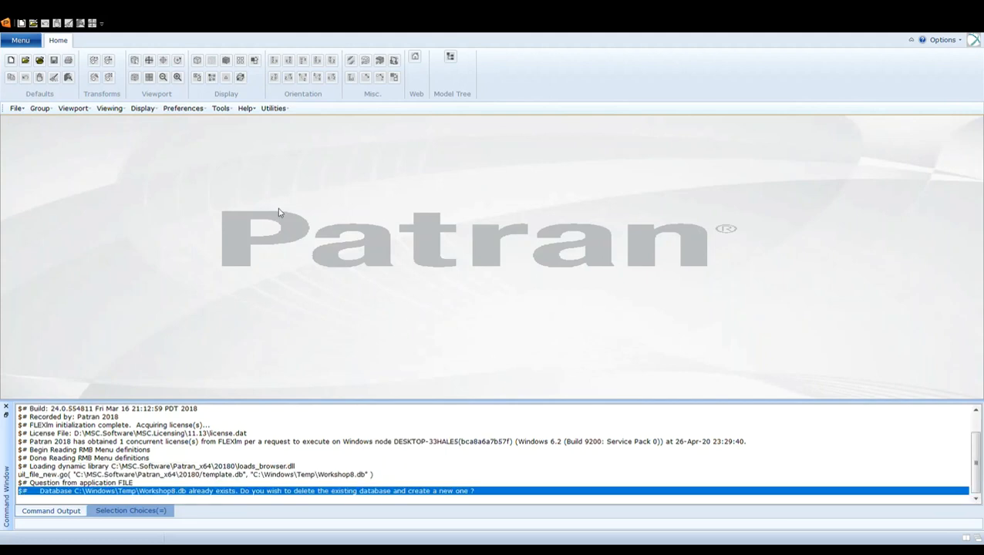
- Overwrite the existing Workshop8.db database with a new one and accept MSC.Nastran structural as its model preference
{"action": "left_click", "coordinate": [428, 335]}
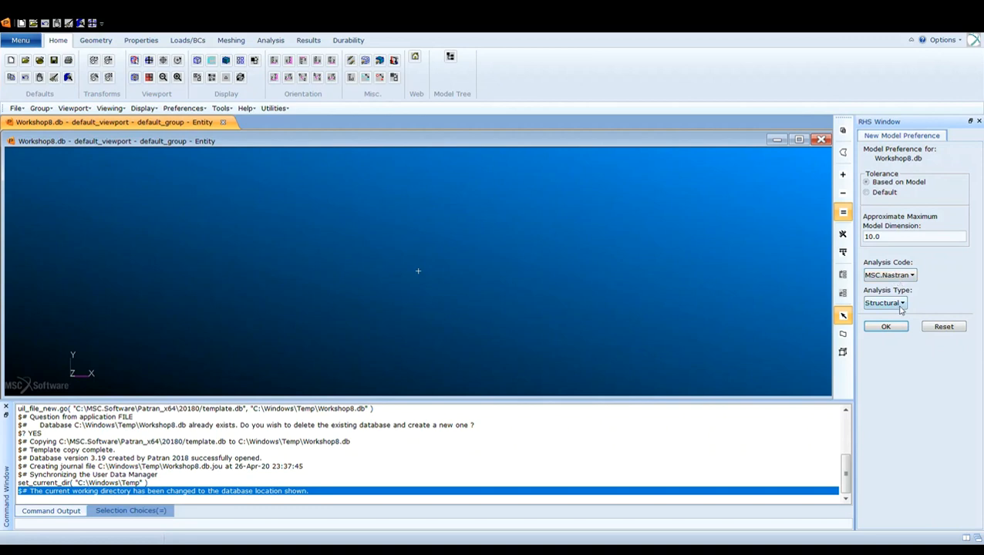
{"action": "left_click", "coordinate": [888, 328]}
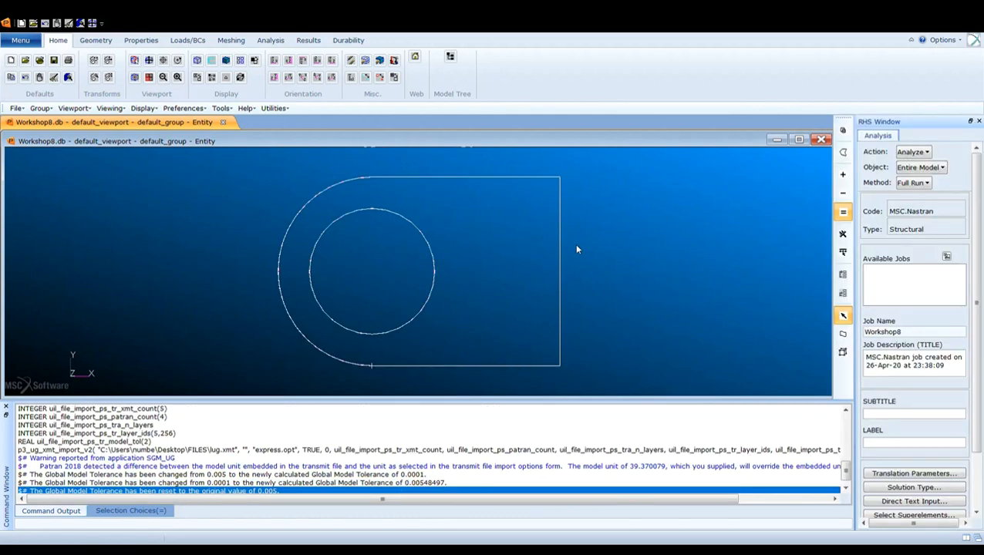
- Tilt the lug model into an oblique 3D view and rename the default group to hex8
{"action": "middle_click_drag", "start_coordinate": [575, 244], "coordinate": [564, 245]}
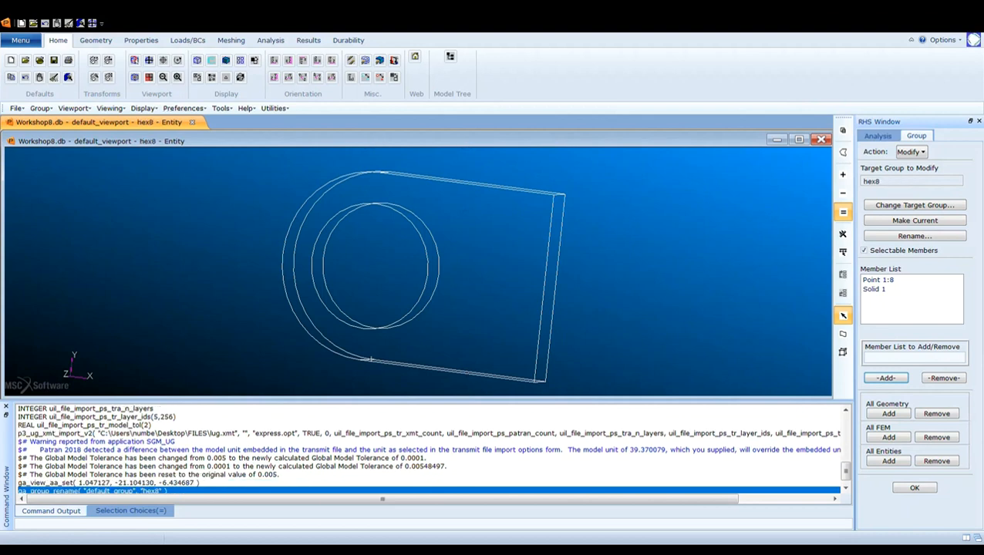
{"action": "left_click", "coordinate": [928, 491]}
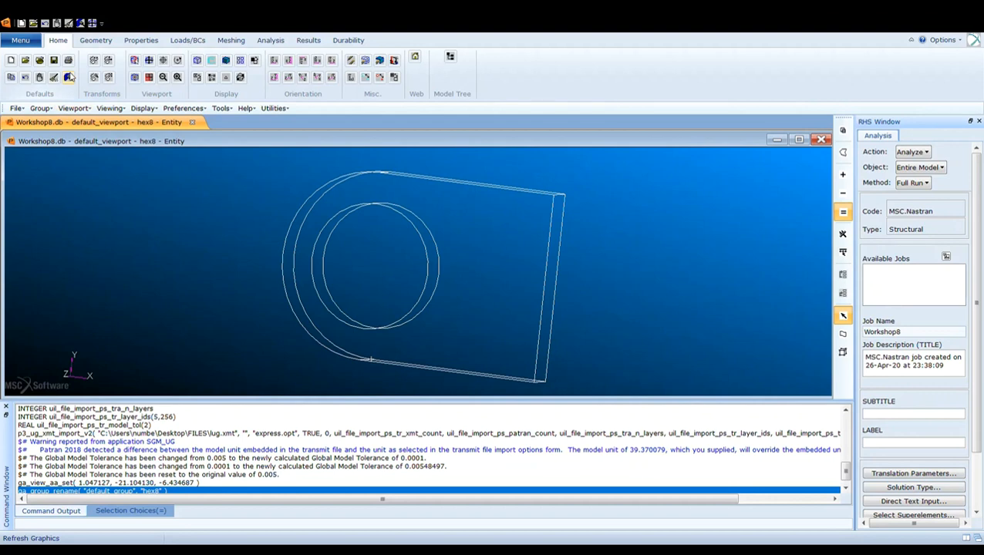
- Extract points at parametric value 0.5 on both outer arc edges and one straight end edge of the lug, and enlarge the point markers
{"action": "left_click", "coordinate": [96, 40]}
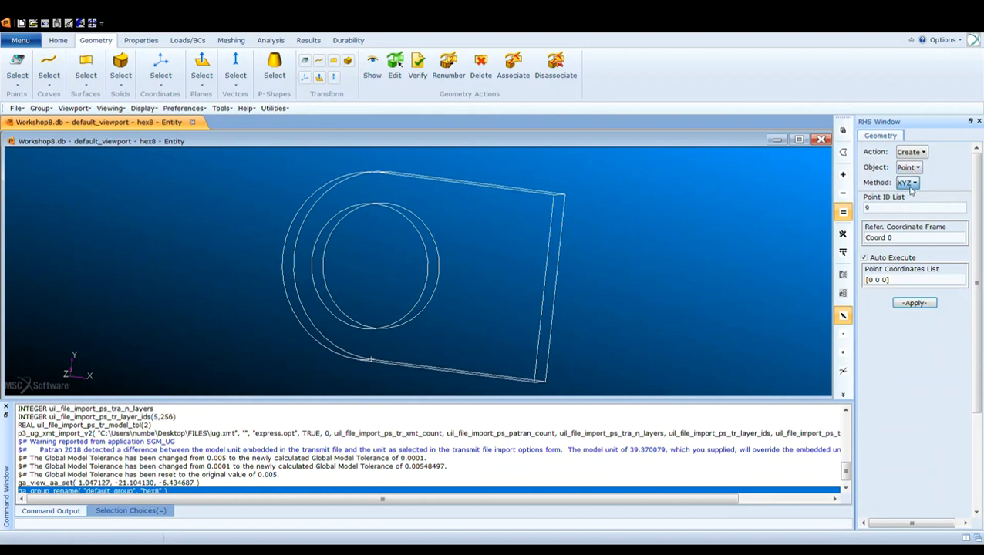
{"action": "left_click", "coordinate": [931, 225]}
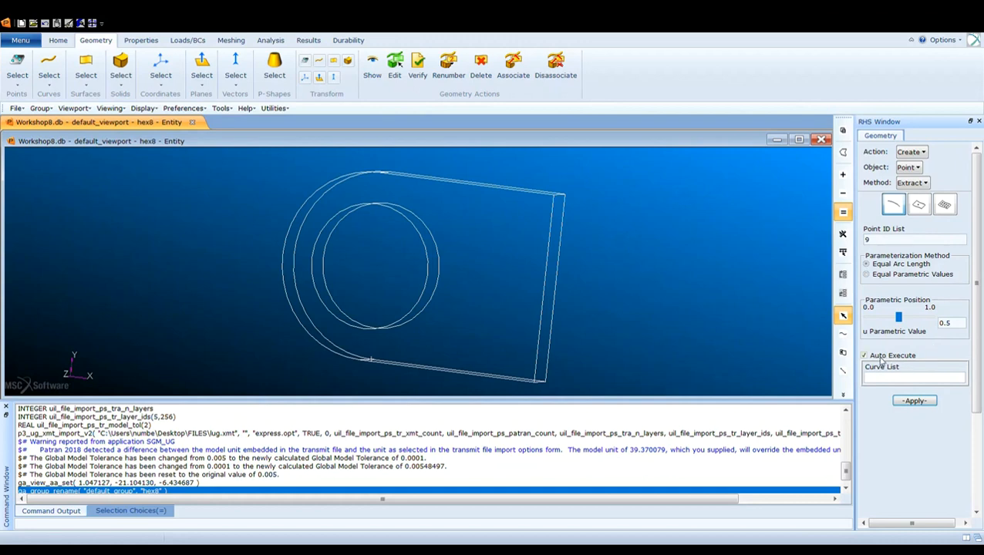
{"action": "left_click", "coordinate": [880, 357]}
{"action": "left_click", "coordinate": [293, 259]}
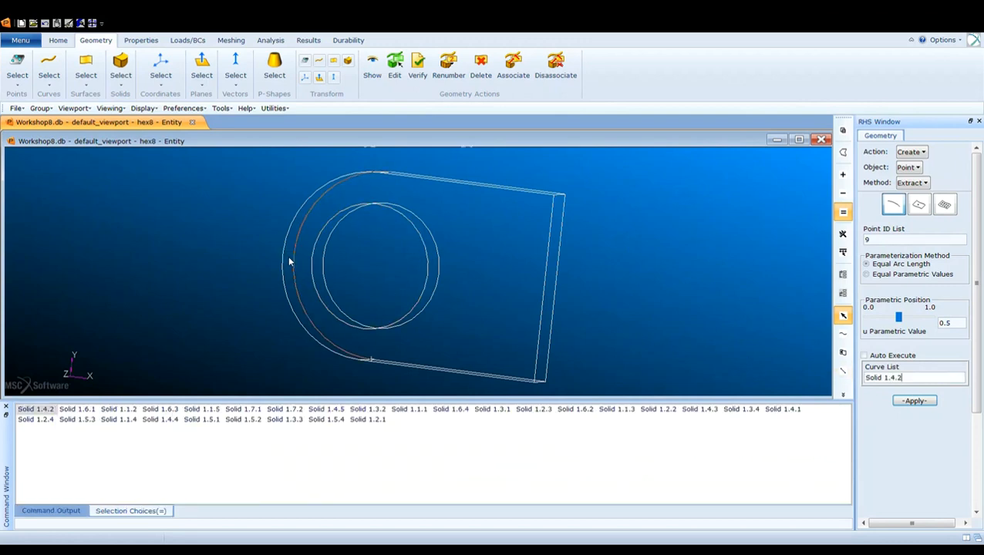
{"action": "left_click", "coordinate": [545, 290]}
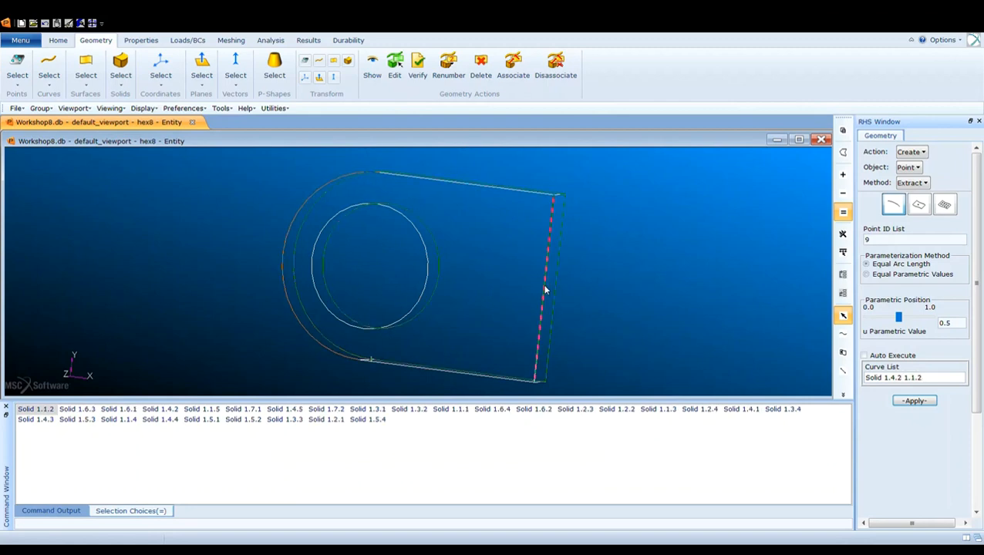
{"action": "left_click", "coordinate": [544, 290]}
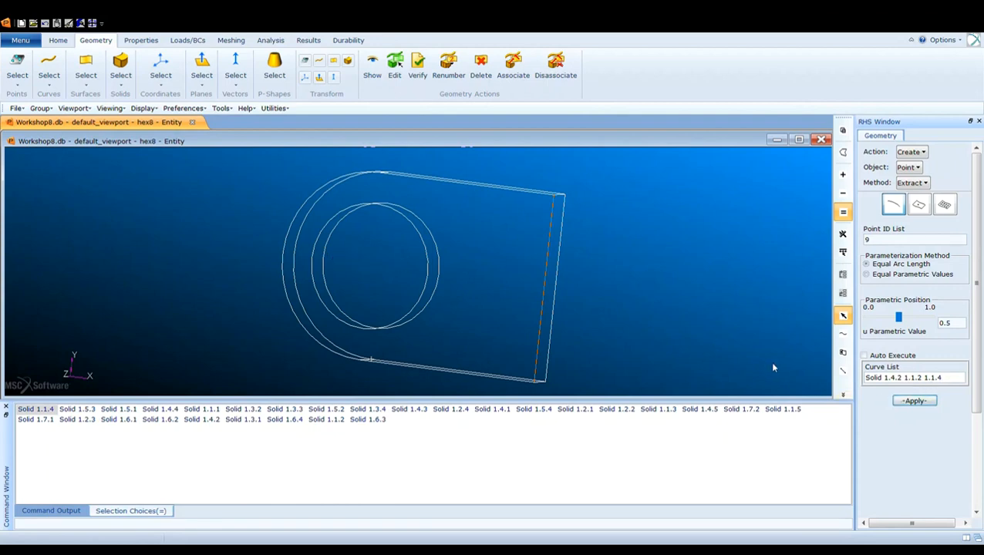
{"action": "left_click", "coordinate": [933, 401]}
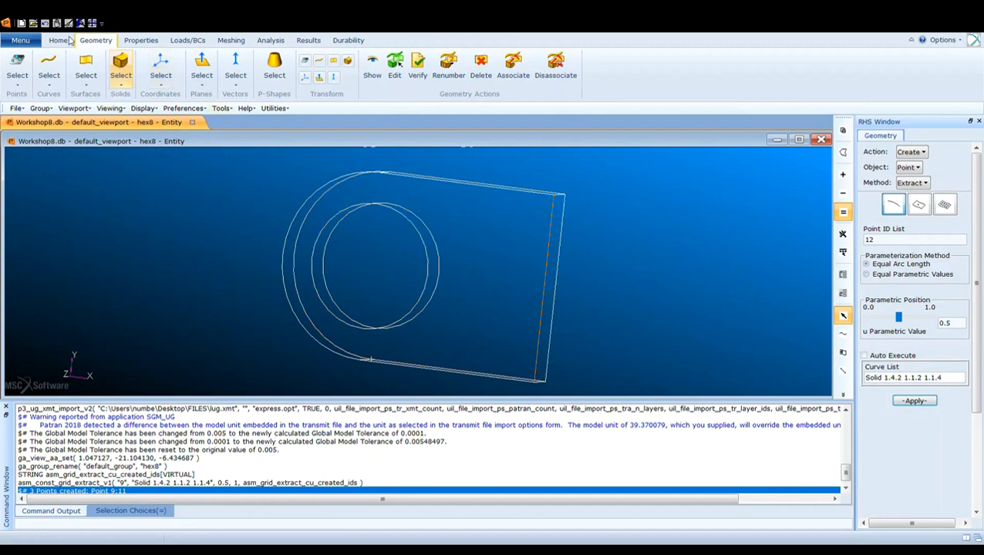
{"action": "left_click", "coordinate": [62, 40]}
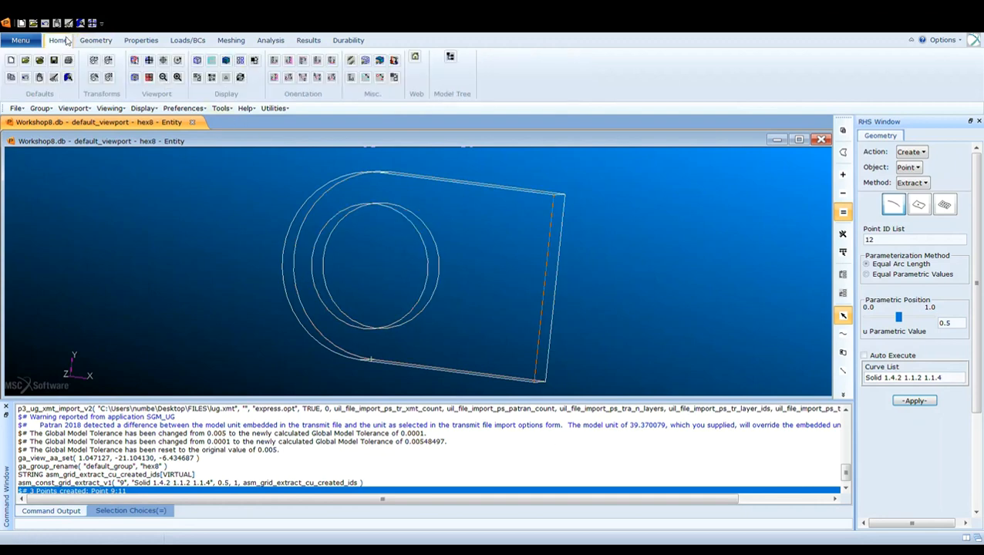
{"action": "left_click", "coordinate": [367, 78]}
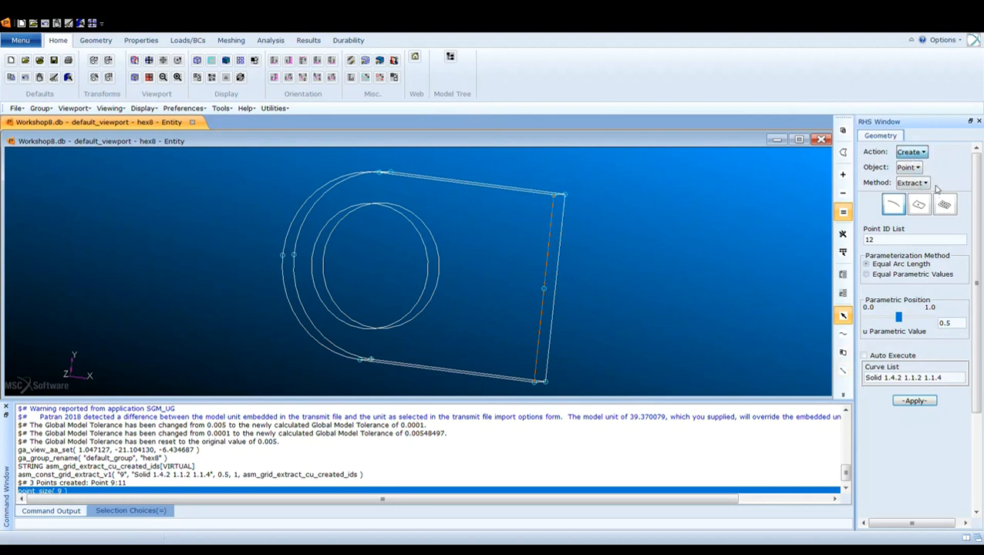
- Create a three-point plane through the lug's lengthwise centre using Points 10, 11 and 9
{"action": "left_click", "coordinate": [908, 167]}
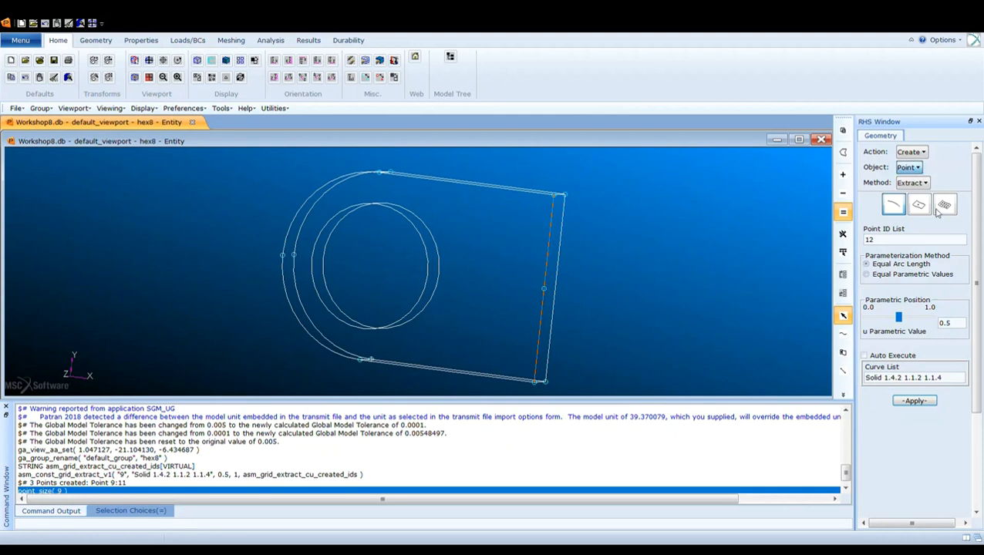
{"action": "left_click", "coordinate": [938, 245]}
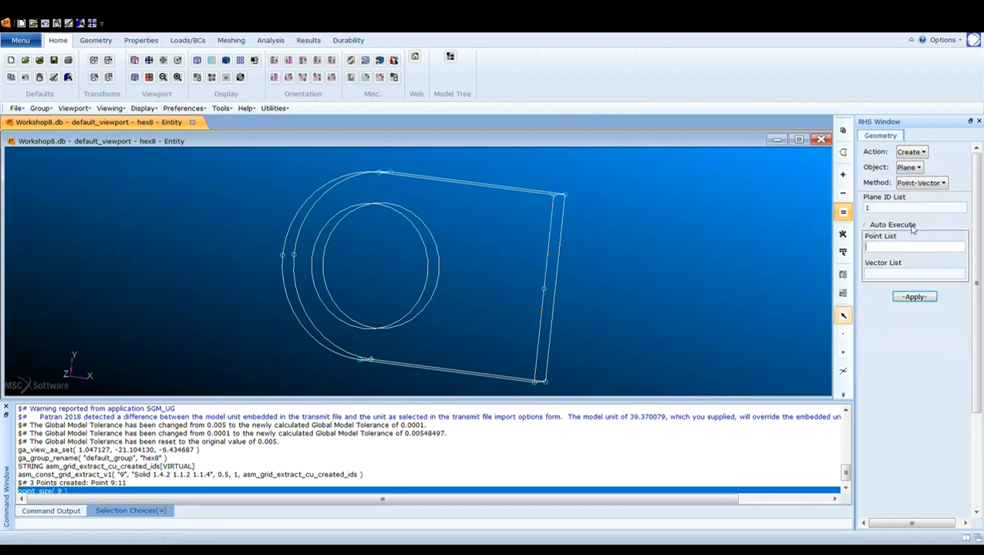
{"action": "left_click", "coordinate": [927, 185]}
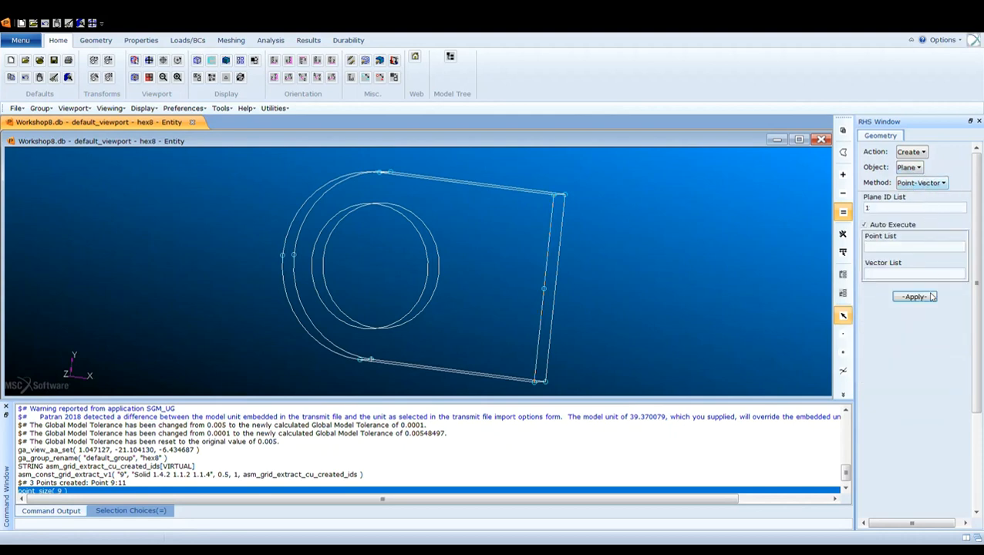
{"action": "left_click", "coordinate": [929, 296]}
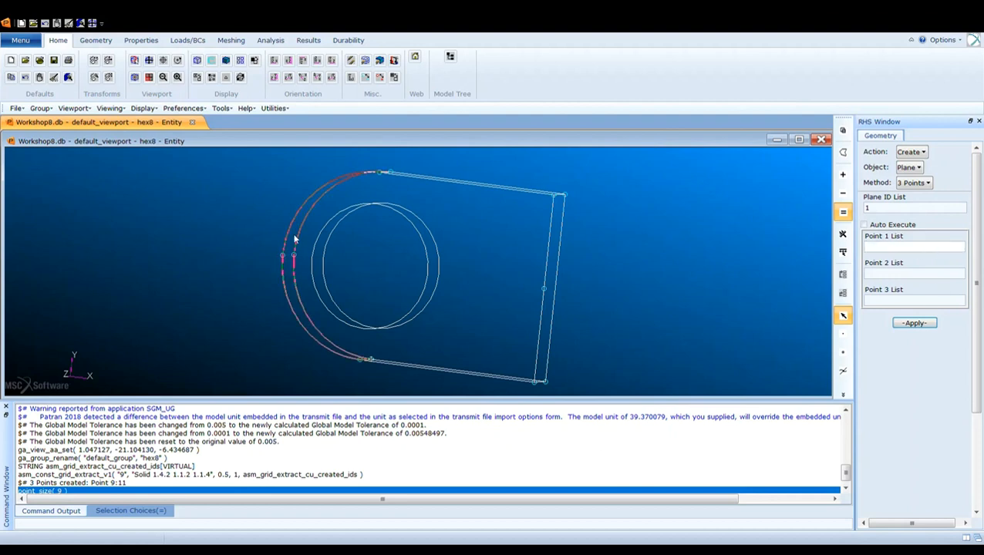
{"action": "left_click", "coordinate": [284, 260]}
{"action": "left_click", "coordinate": [545, 289]}
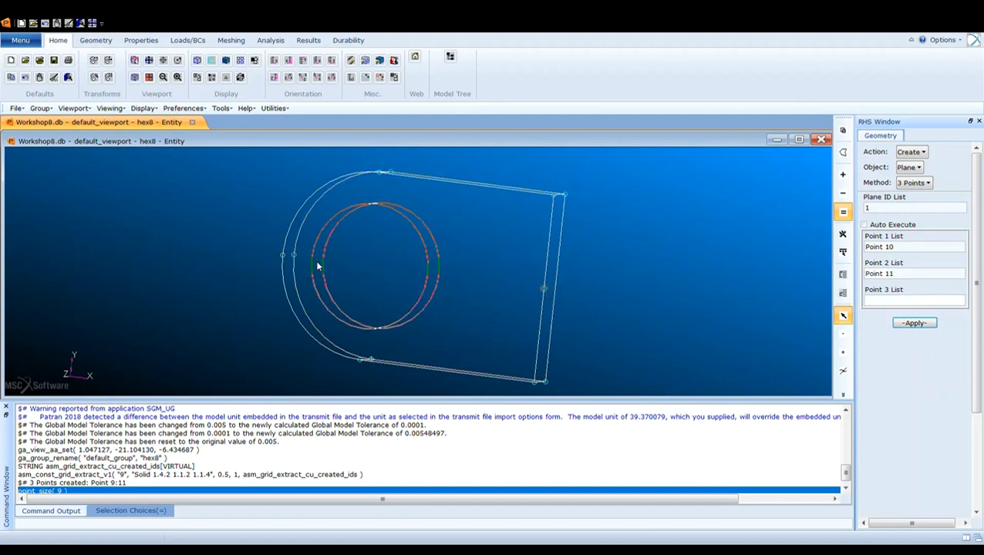
{"action": "left_click", "coordinate": [293, 256]}
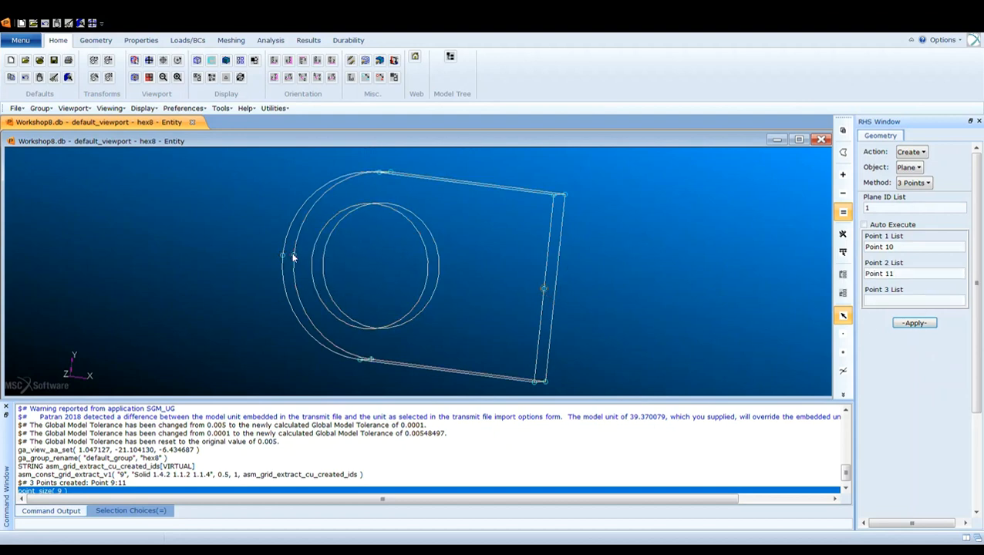
{"action": "left_click", "coordinate": [914, 323]}
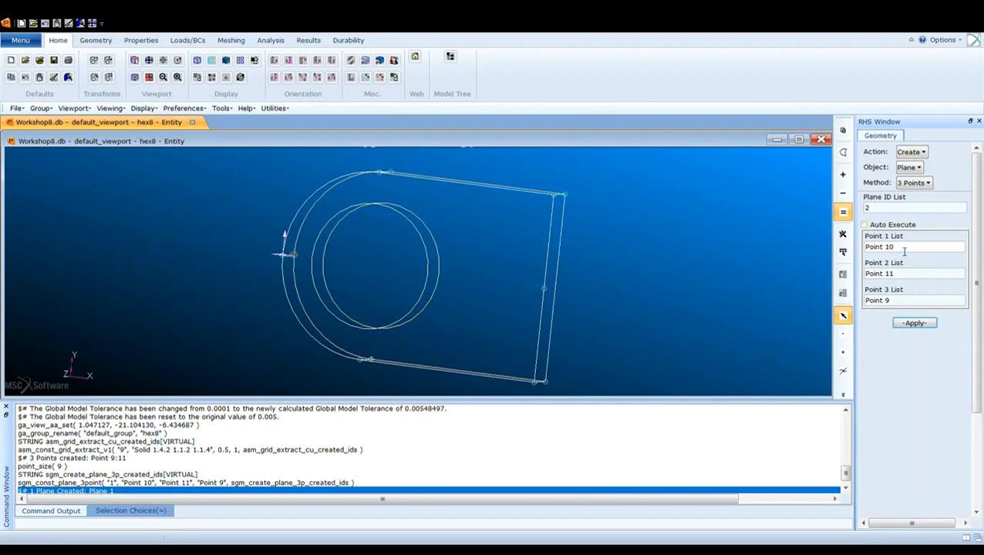
- Create a second three-point plane where the arc meets the straight sides, using Points 3, 1 and 6
{"action": "left_click", "coordinate": [879, 246]}
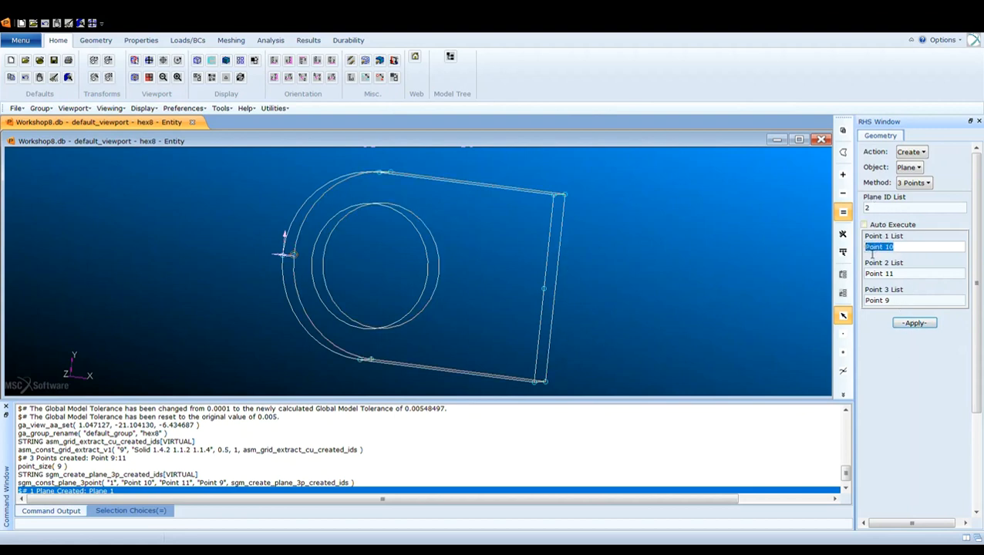
{"action": "left_click", "coordinate": [358, 360]}
{"action": "left_click", "coordinate": [896, 274]}
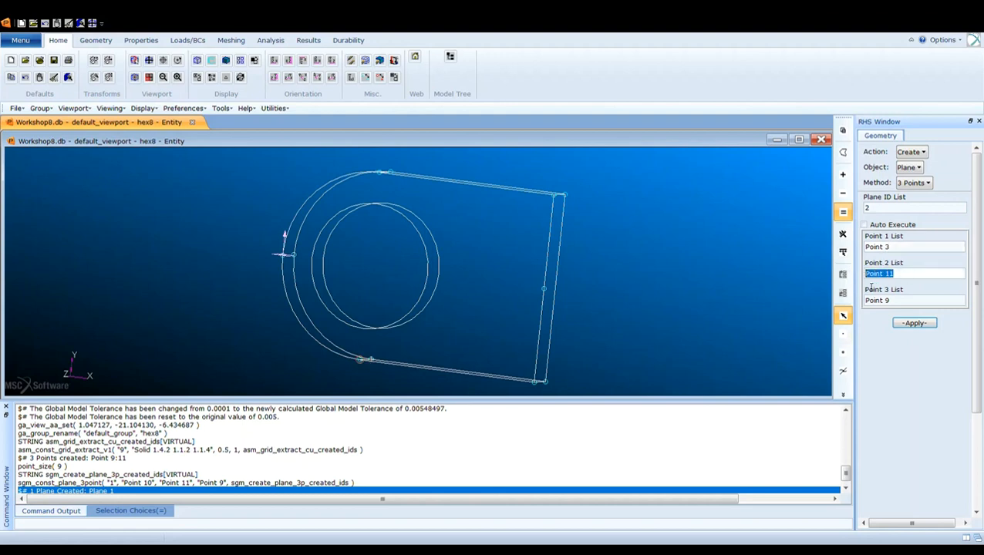
{"action": "left_click", "coordinate": [380, 176]}
{"action": "left_click", "coordinate": [879, 301]}
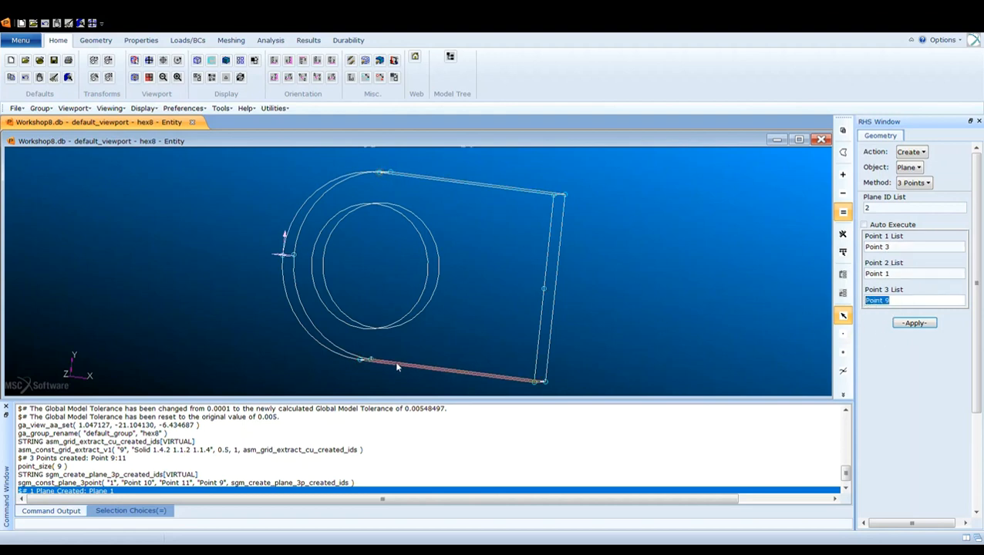
{"action": "left_click", "coordinate": [372, 361]}
{"action": "left_click", "coordinate": [914, 324]}
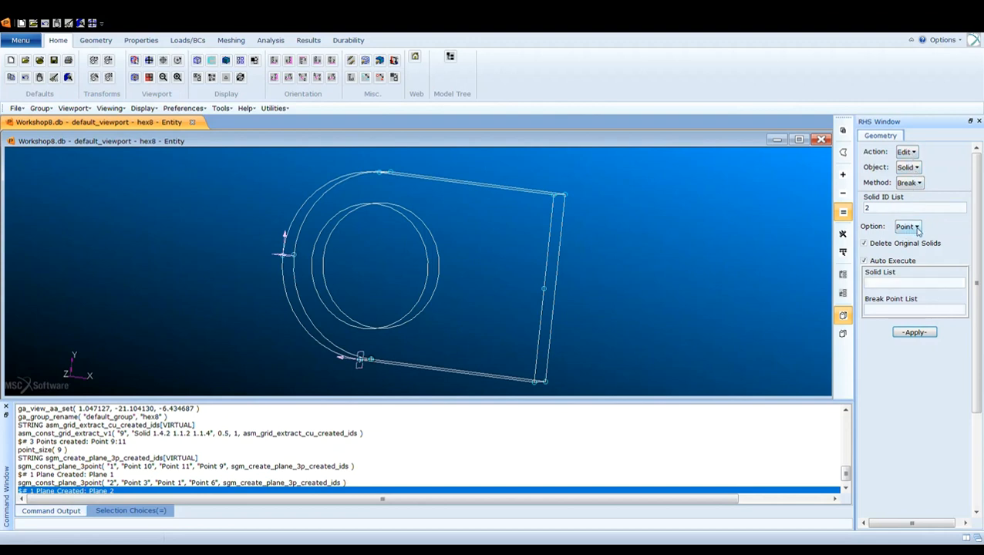
- Break Solid 1 with Plane 1, deleting the original solid
{"action": "left_click", "coordinate": [931, 281]}
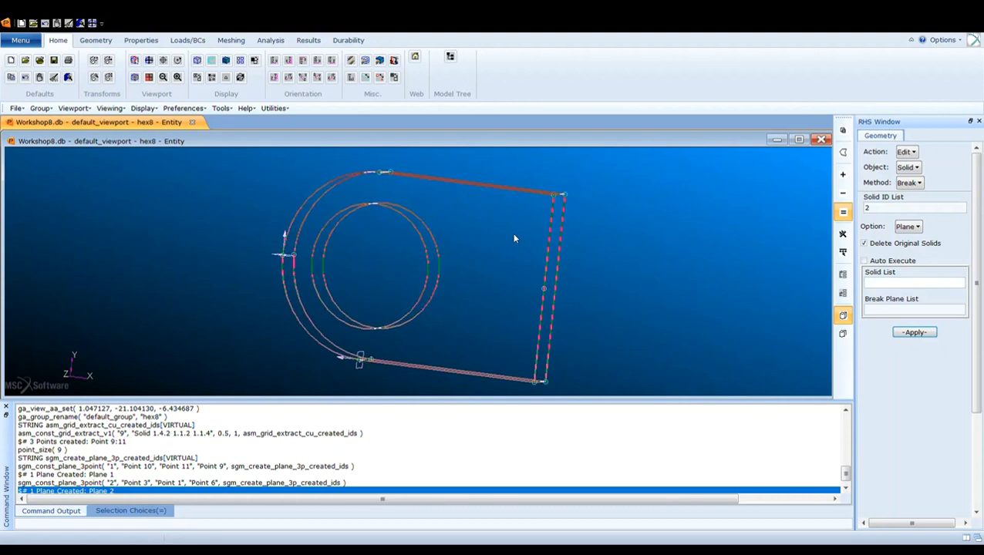
{"action": "left_click", "coordinate": [440, 229]}
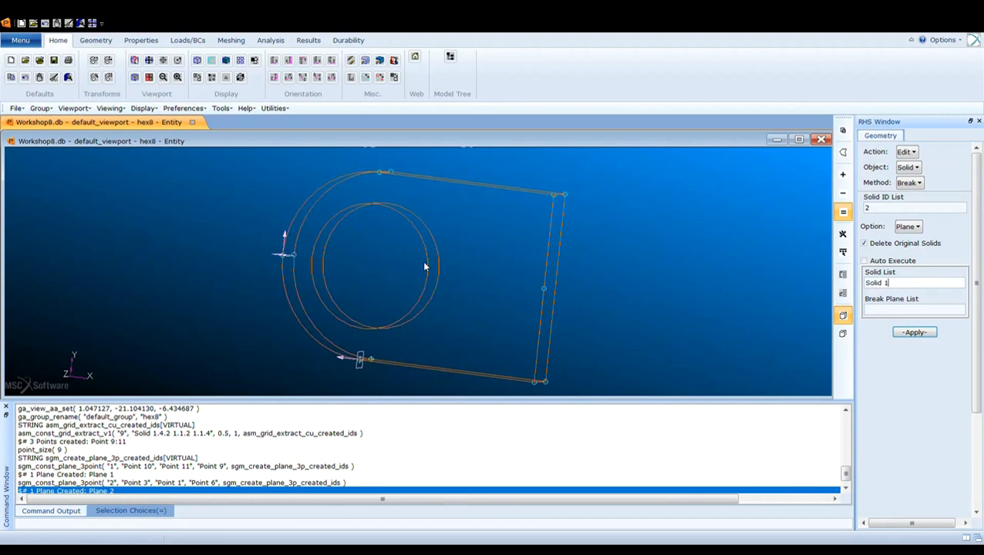
{"action": "left_click", "coordinate": [903, 310]}
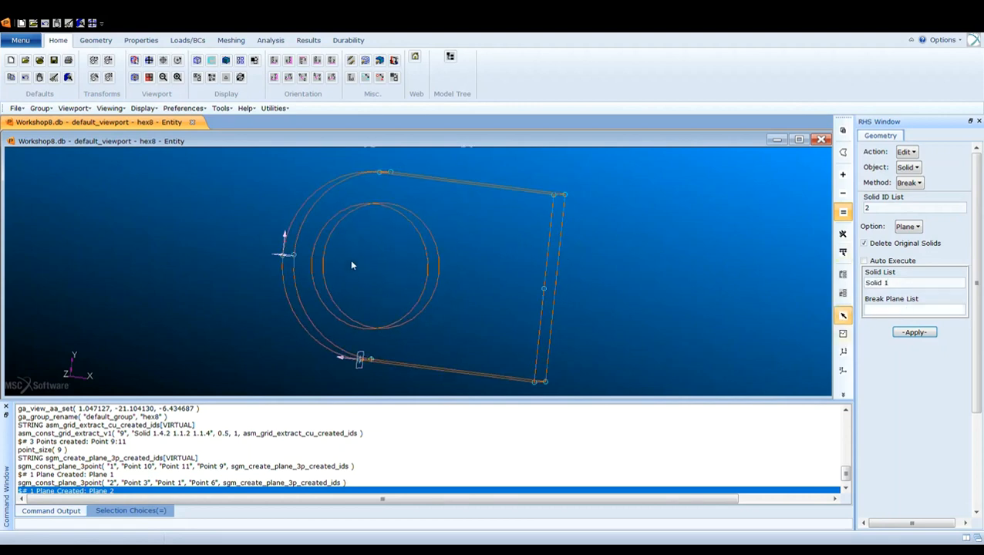
{"action": "left_click", "coordinate": [281, 256]}
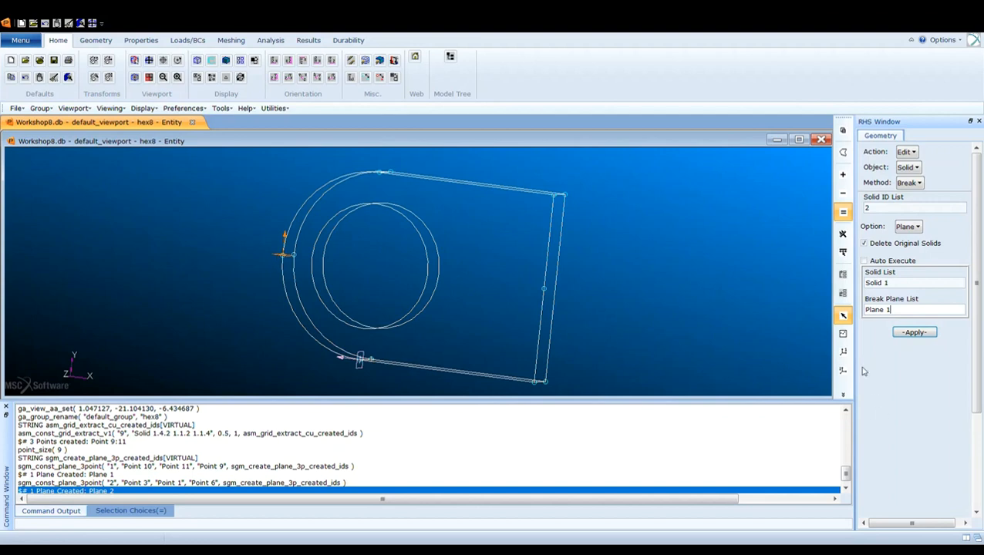
{"action": "left_click", "coordinate": [917, 333]}
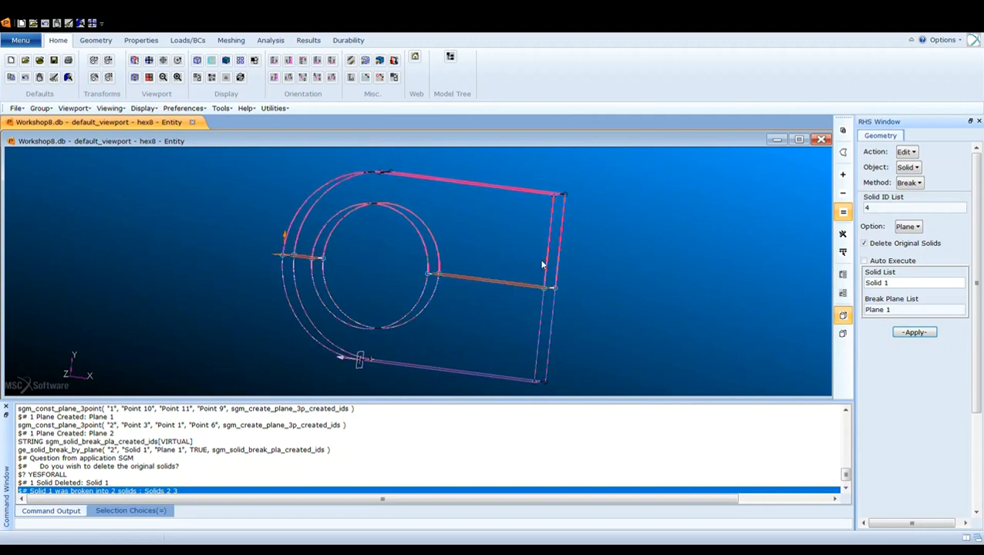
- Break Solids 2 and 3 with Plane 2, deleting the original solids
{"action": "left_click_drag", "start_coordinate": [897, 282], "coordinate": [864, 292]}
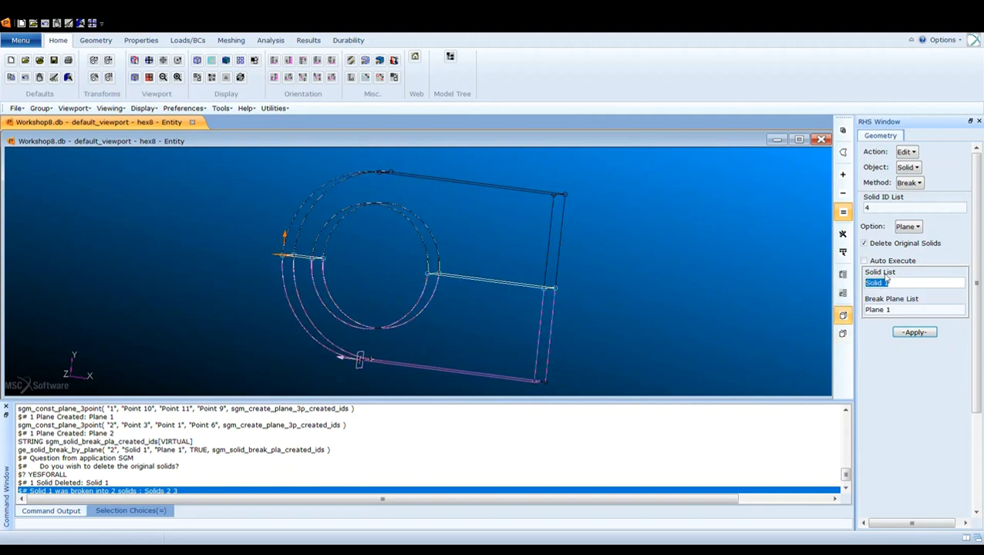
{"action": "left_click_drag", "start_coordinate": [236, 183], "coordinate": [706, 394]}
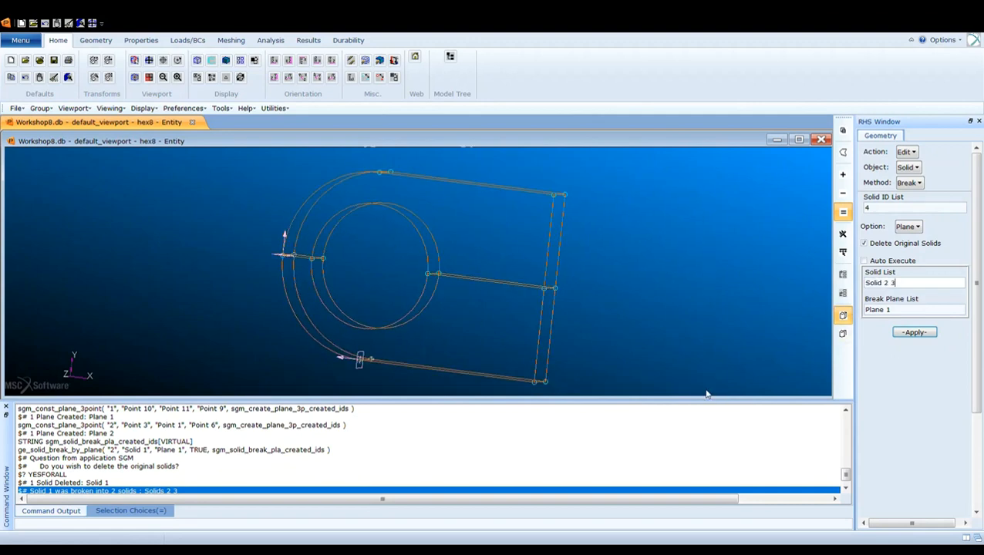
{"action": "left_click", "coordinate": [898, 312]}
{"action": "left_click", "coordinate": [353, 362]}
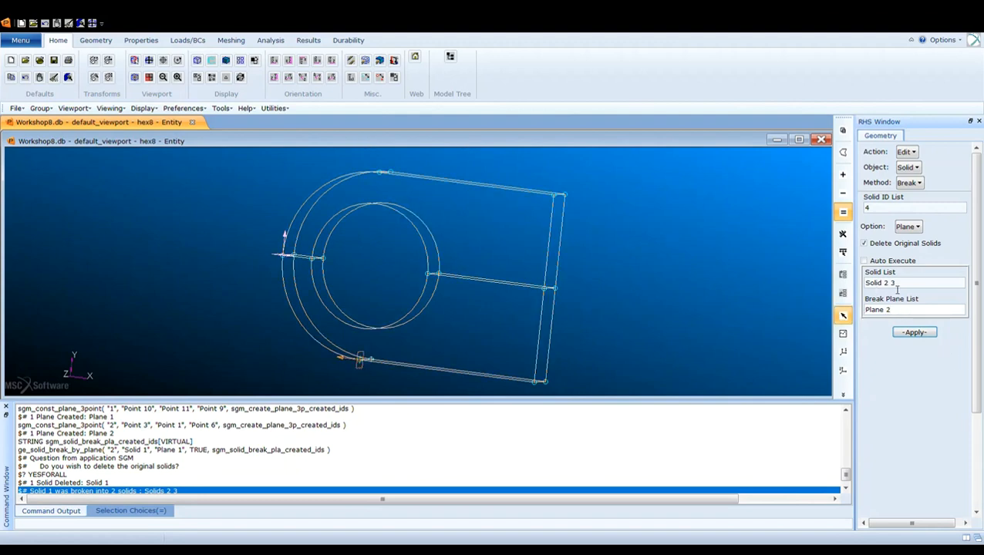
{"action": "left_click", "coordinate": [913, 333]}
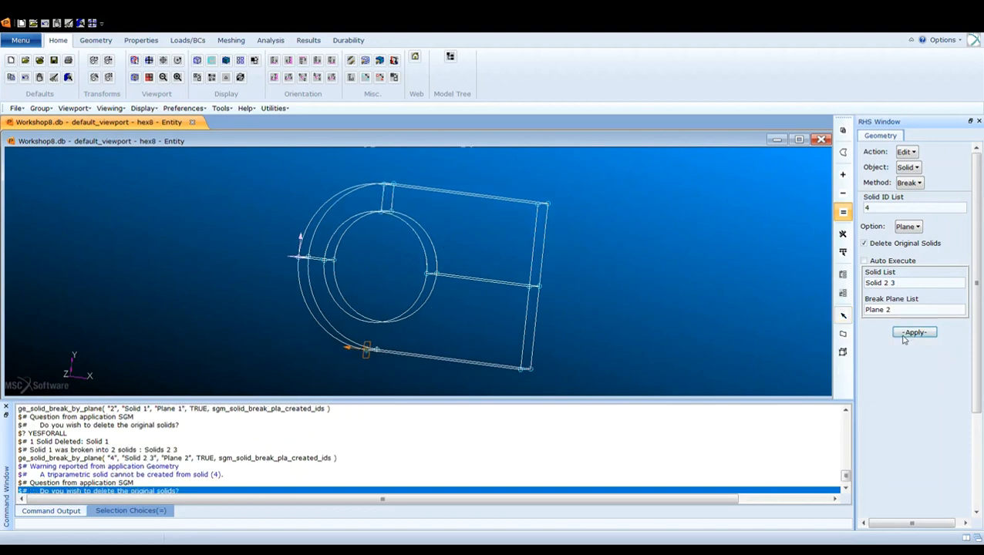
{"action": "left_click", "coordinate": [407, 330]}
{"action": "left_click", "coordinate": [404, 332]}
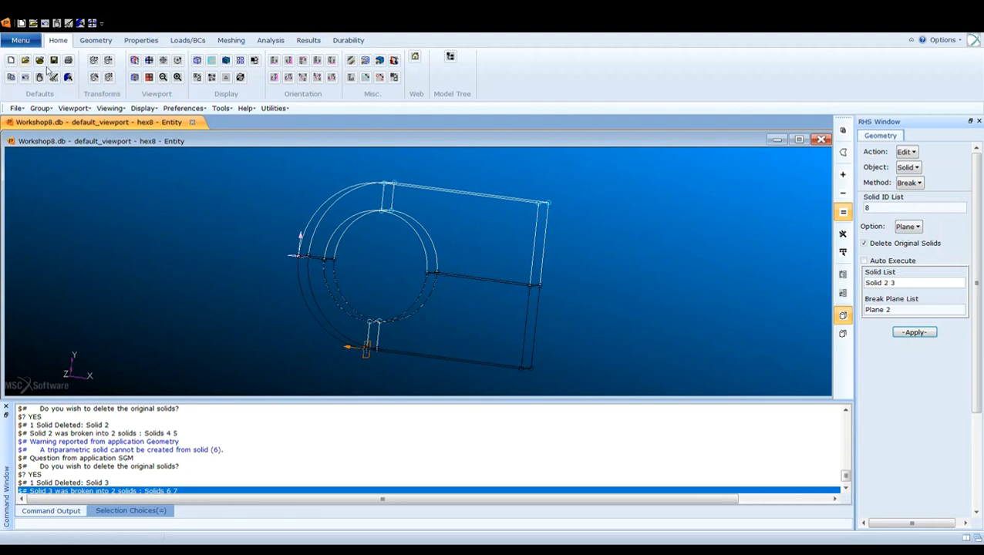
- Create a new group named tet4 and make it current
{"action": "left_click", "coordinate": [107, 80]}
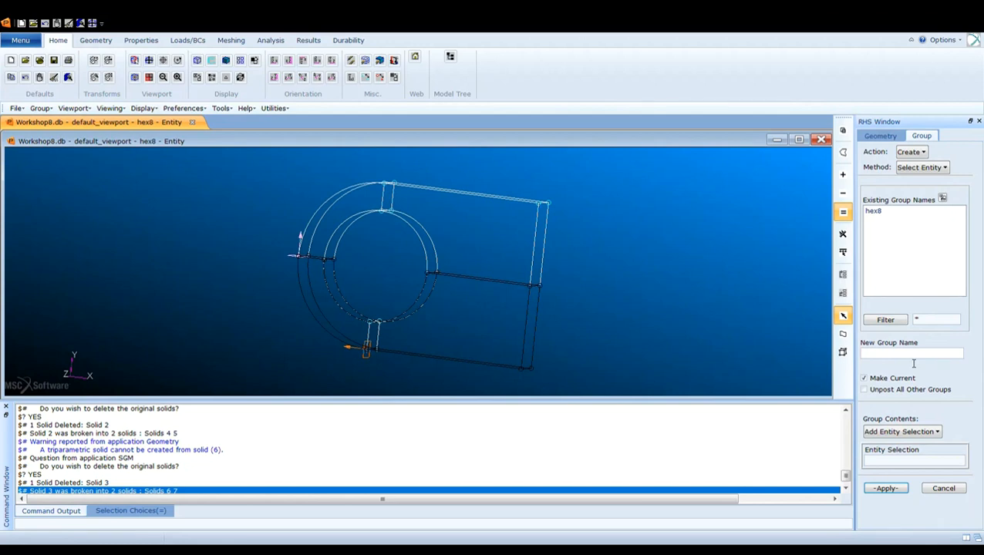
{"action": "type", "text": "tet4"}
{"action": "left_click", "coordinate": [885, 488]}
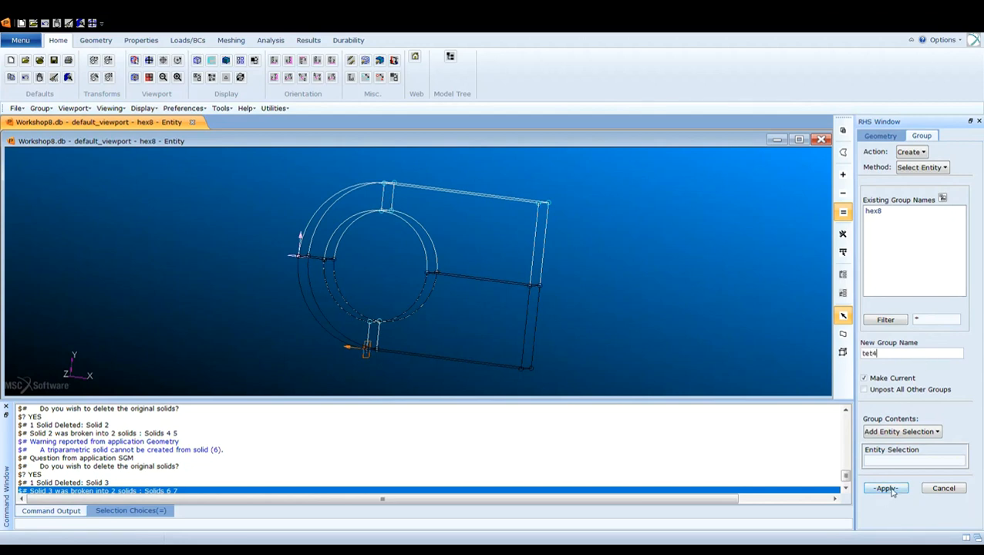
- Copy Solids 4:7 by translating them along the vector <0 -10 0>, with Auto Execute off and the original solids kept
{"action": "left_click", "coordinate": [942, 489]}
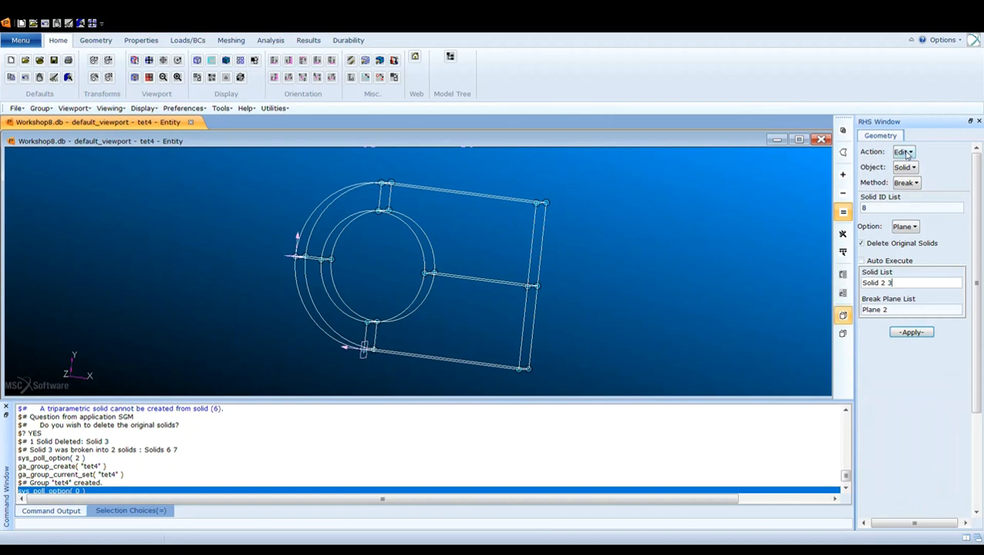
{"action": "left_click", "coordinate": [907, 153]}
{"action": "left_click", "coordinate": [930, 216]}
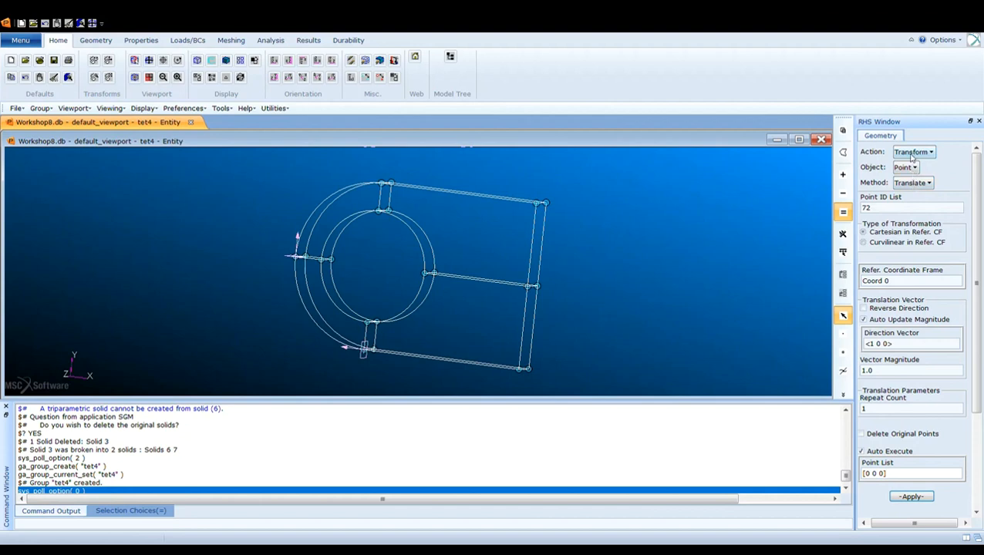
{"action": "left_click", "coordinate": [913, 176]}
{"action": "left_click", "coordinate": [928, 221]}
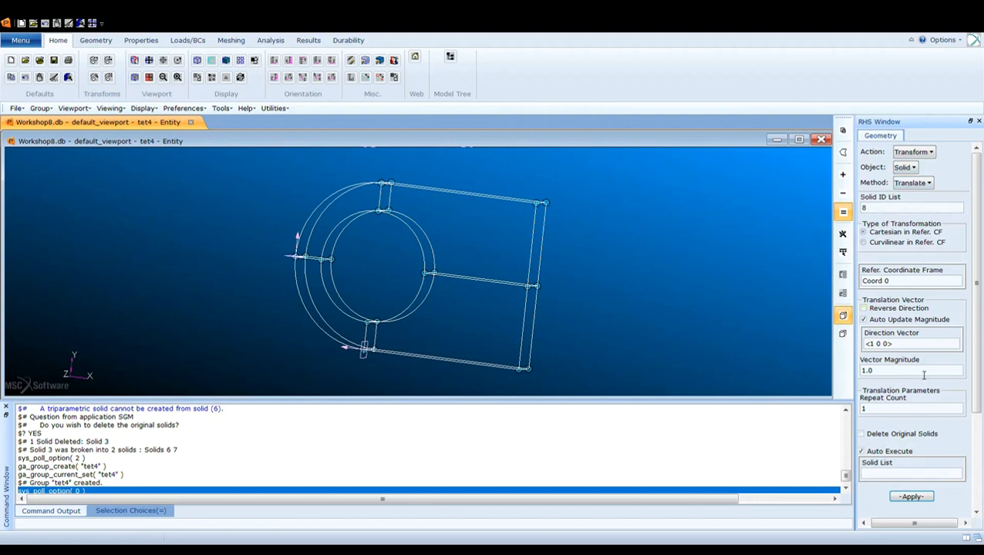
{"action": "left_click", "coordinate": [891, 347]}
{"action": "type", "text": "0 -10 0"}
{"action": "left_click", "coordinate": [864, 452]}
{"action": "left_click", "coordinate": [888, 479]}
{"action": "left_click_drag", "start_coordinate": [261, 161], "coordinate": [652, 399]}
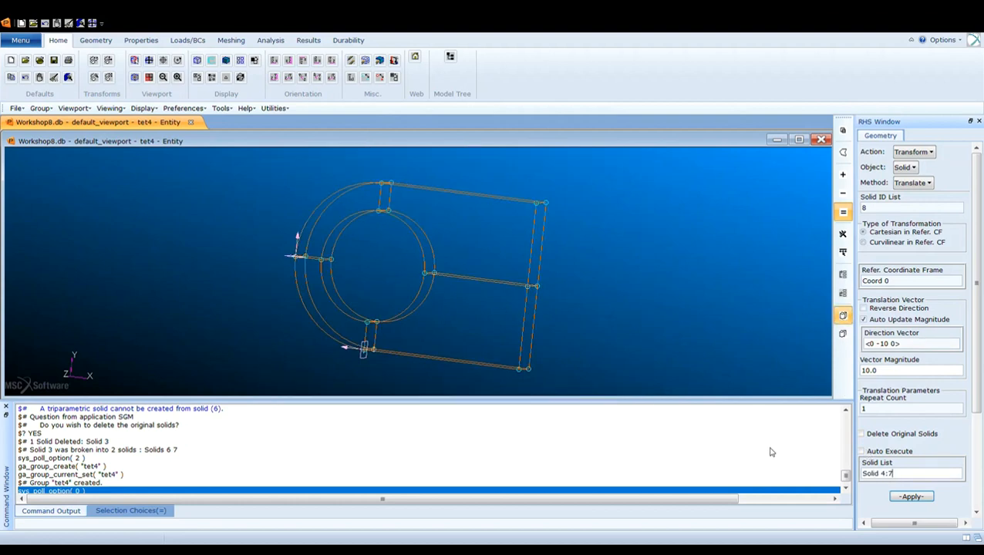
{"action": "left_click", "coordinate": [921, 500]}
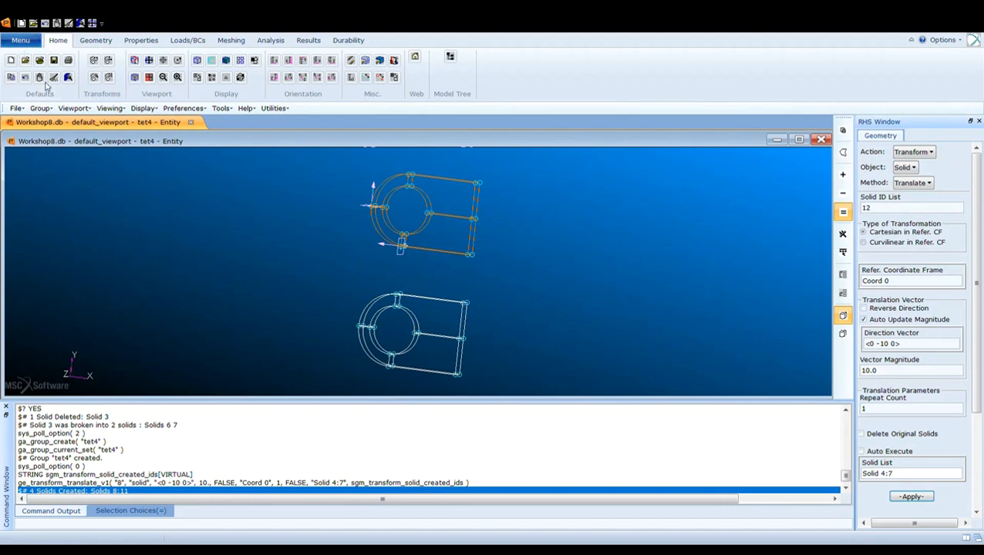
- Create a new group named tet10 and make it current
{"action": "left_click", "coordinate": [96, 79]}
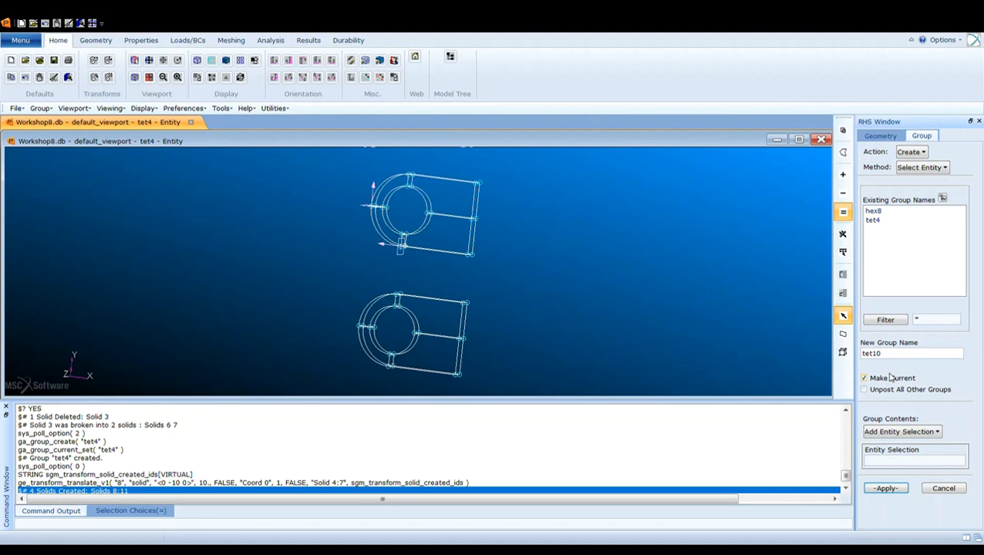
{"action": "left_click", "coordinate": [903, 488]}
{"action": "left_click", "coordinate": [944, 489]}
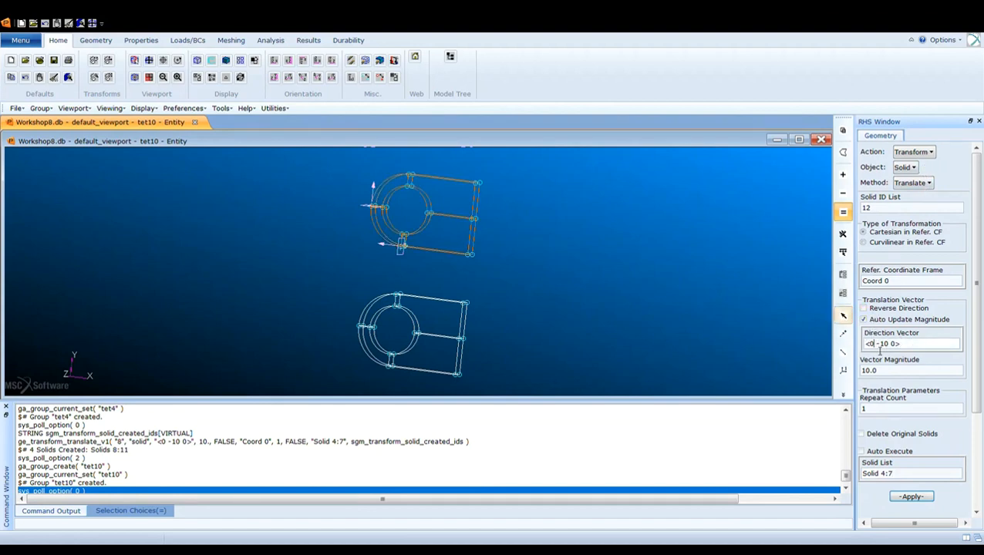
- Copy Solids 4:7 by translating them along the vector <15 -10 0>
{"action": "key", "text": "BackSpace"}
{"action": "type", "text": "15"}
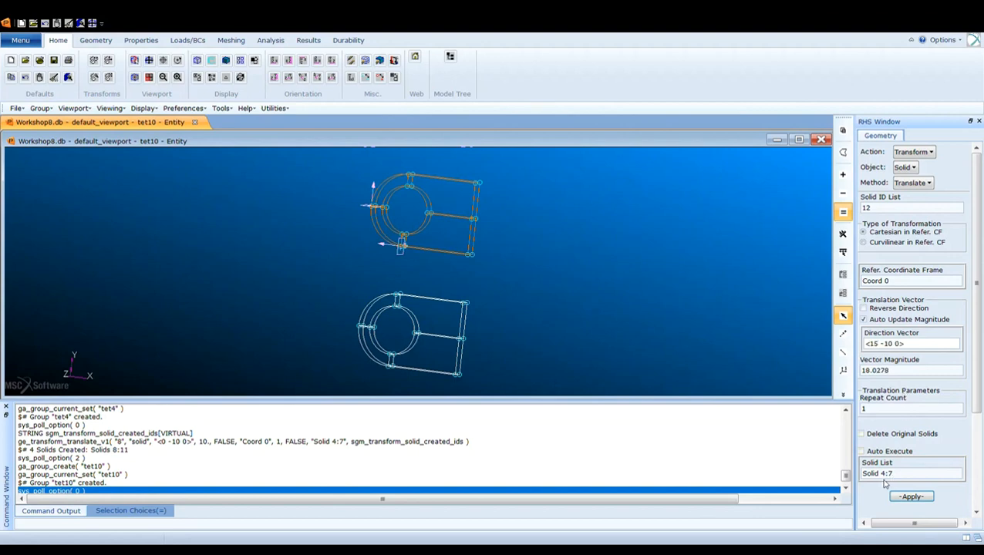
{"action": "left_click", "coordinate": [920, 499]}
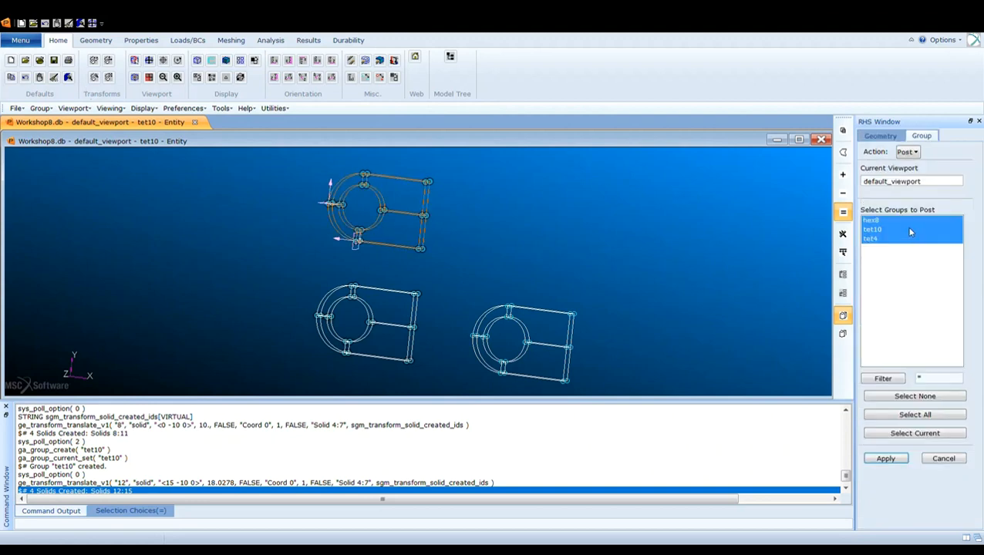
- Post only the hex8 group in default_viewport
{"action": "left_click", "coordinate": [897, 221]}
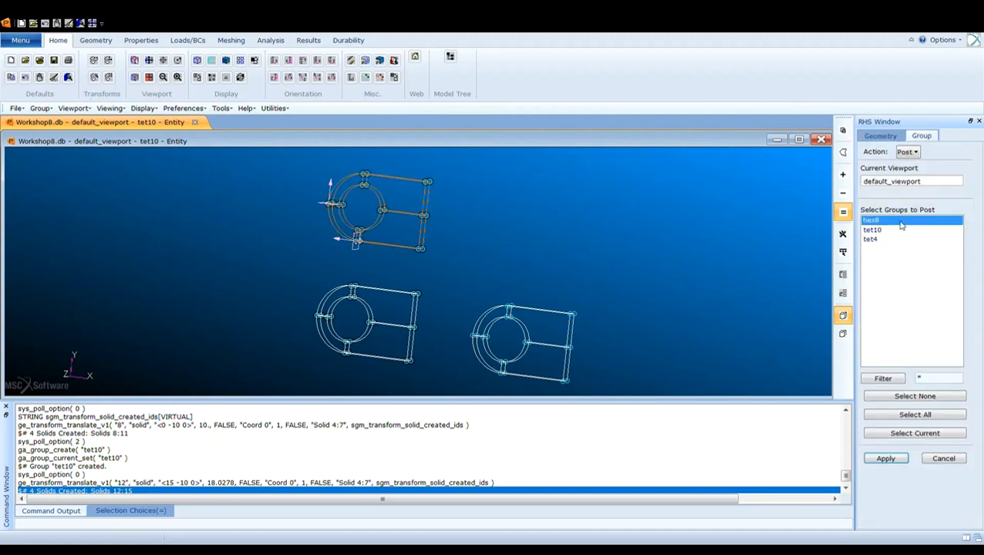
{"action": "left_click", "coordinate": [900, 458]}
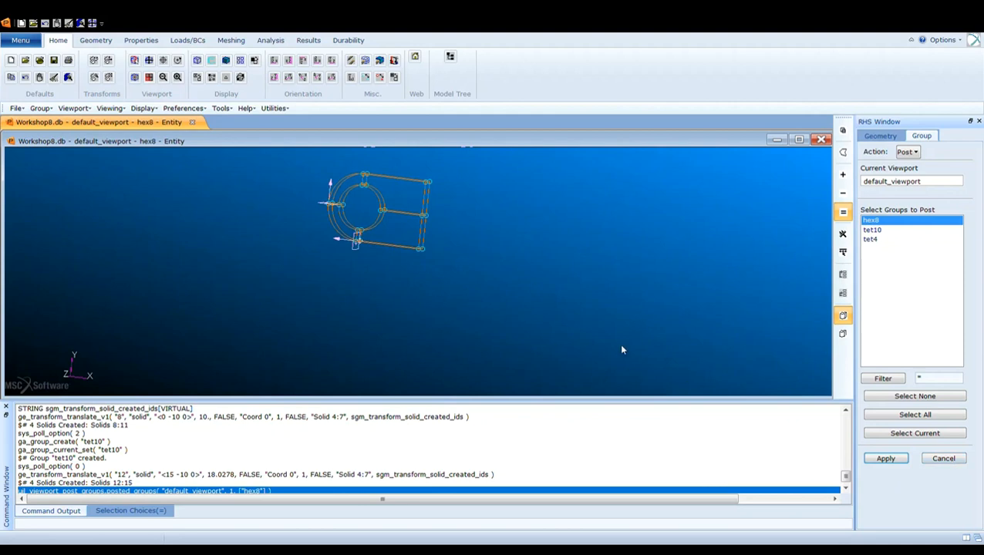
{"action": "left_click", "coordinate": [951, 459]}
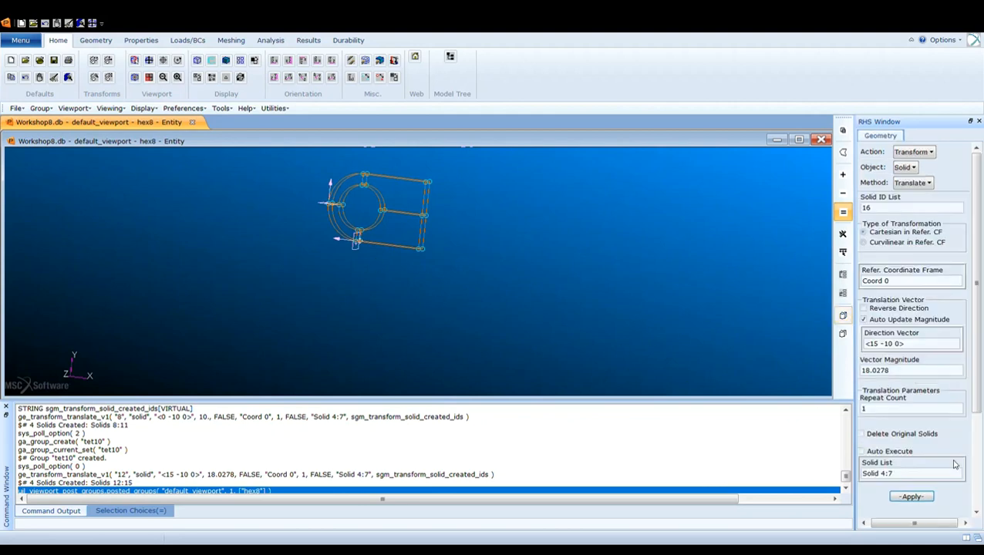
- Extract points at parametric position 0.5 on edges Solid 6.2.4, 6.4.4, 7.4.3, 7.7.2 and 7.5.3 around the lower half
{"action": "left_click", "coordinate": [134, 60]}
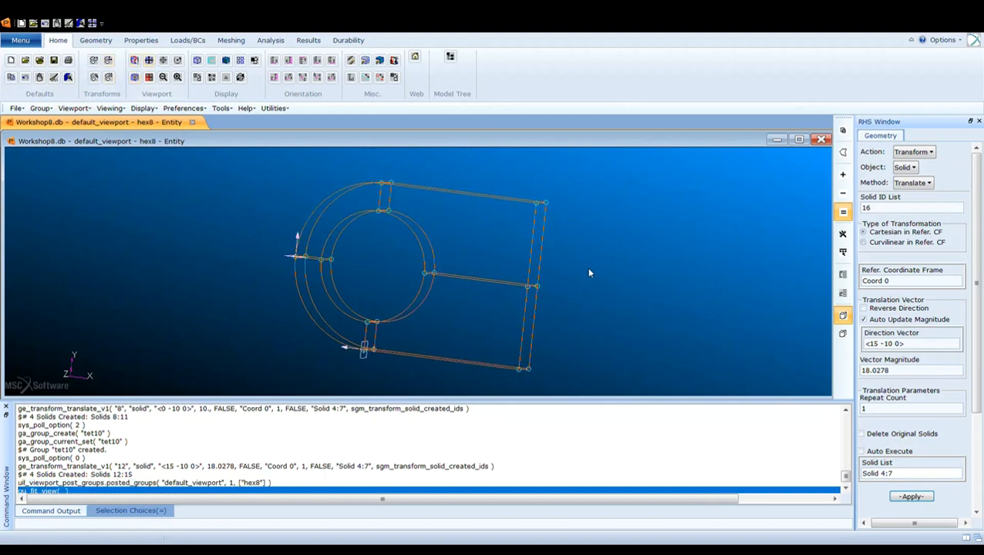
{"action": "left_click", "coordinate": [290, 81]}
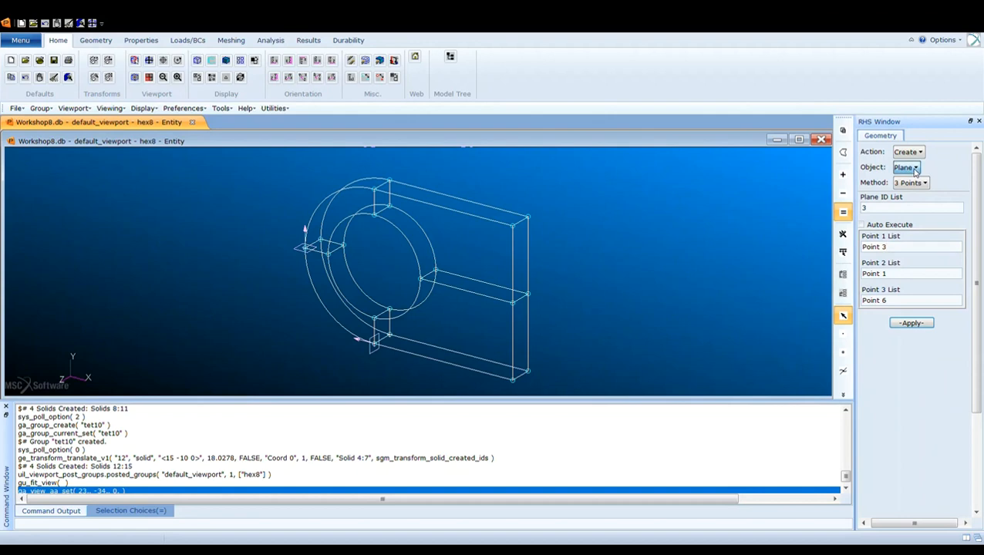
{"action": "left_click", "coordinate": [913, 168]}
{"action": "left_click", "coordinate": [909, 181]}
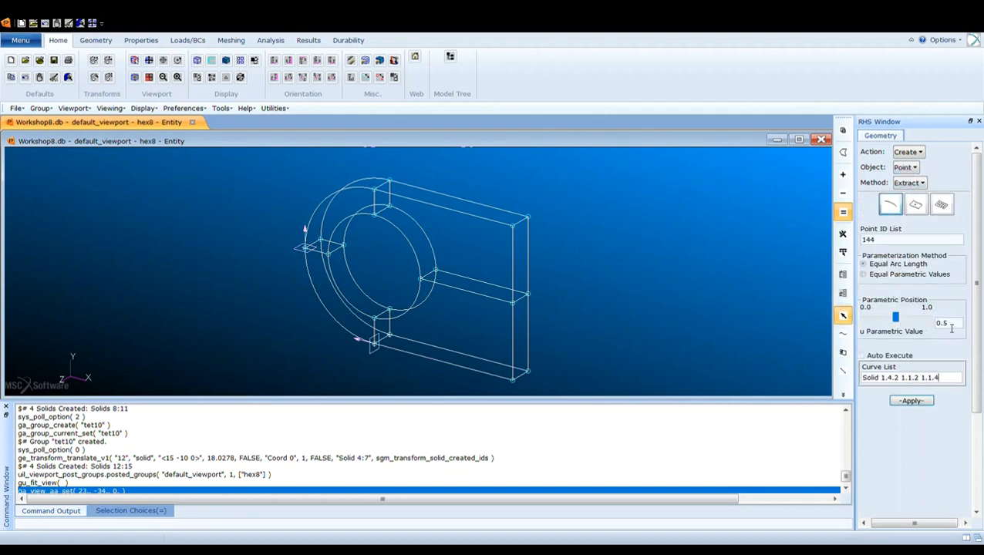
{"action": "left_click_drag", "start_coordinate": [939, 378], "coordinate": [861, 390]}
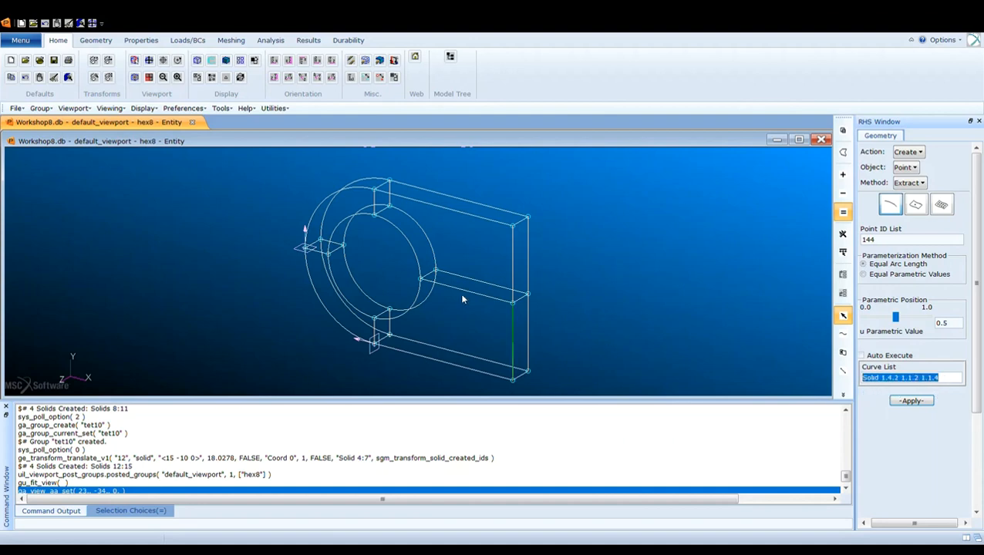
{"action": "left_click", "coordinate": [339, 288]}
{"action": "left_click", "coordinate": [353, 280], "text": "shift"}
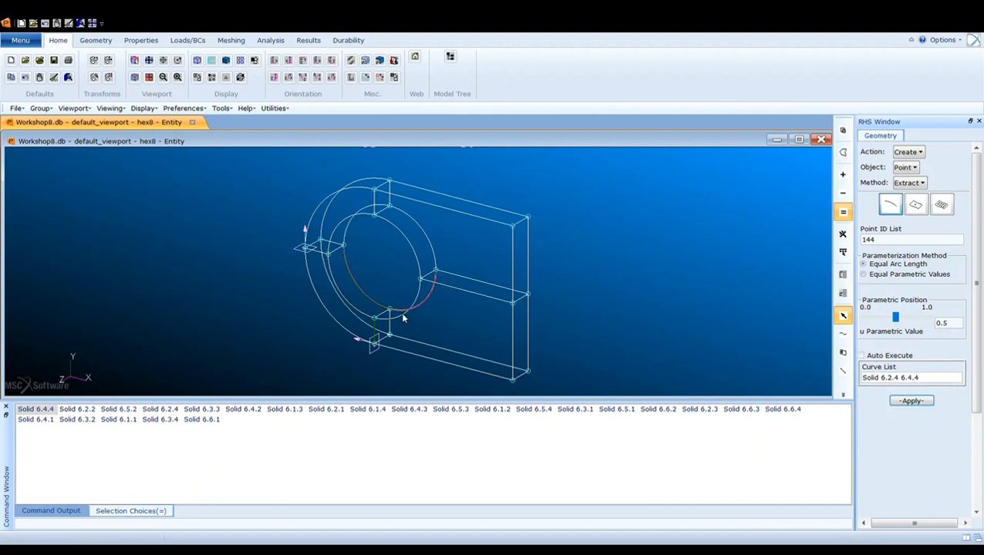
{"action": "left_click", "coordinate": [420, 299], "text": "shift"}
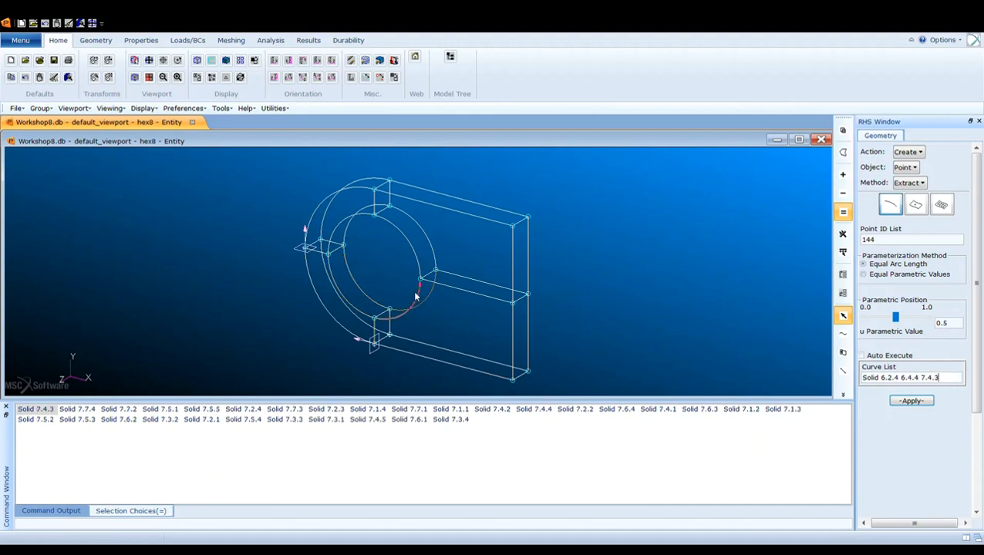
{"action": "left_click", "coordinate": [445, 361], "text": "shift"}
{"action": "left_click", "coordinate": [450, 363], "text": "shift"}
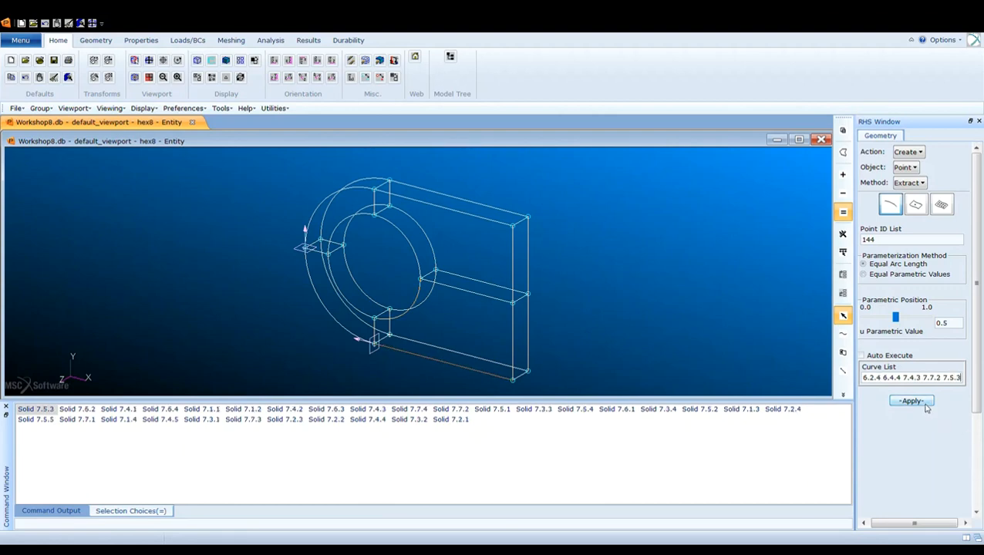
{"action": "left_click", "coordinate": [926, 403]}
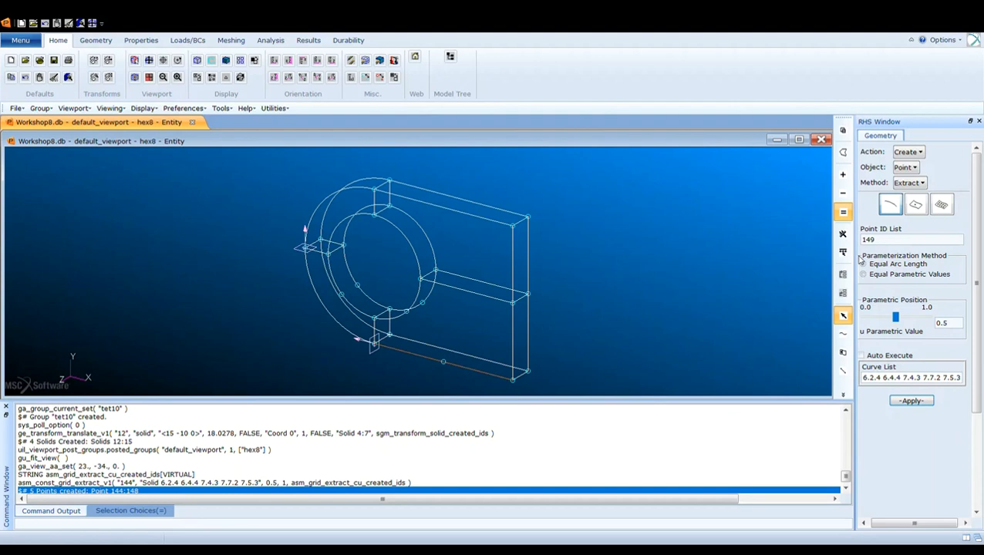
- Create arc center points for the hole's two lower arcs, Solid 6.2.4 and 6.2.2
{"action": "left_click", "coordinate": [920, 182]}
{"action": "left_click", "coordinate": [930, 211]}
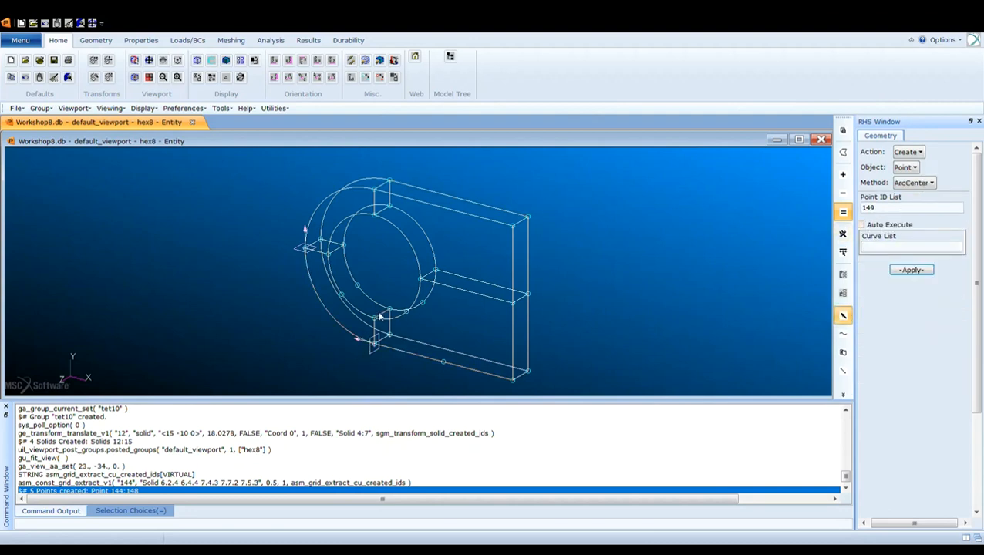
{"action": "left_click", "coordinate": [338, 288]}
{"action": "left_click", "coordinate": [350, 273], "text": "shift"}
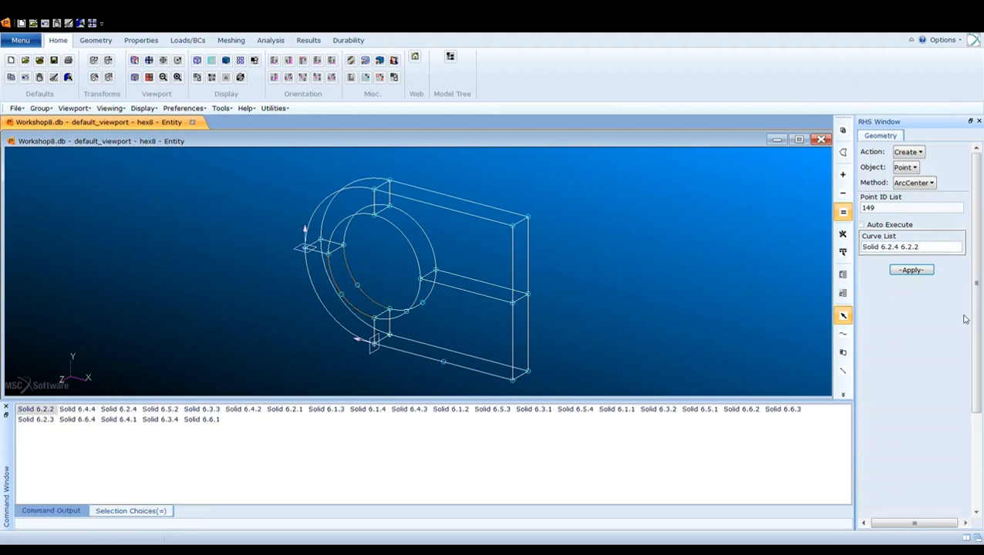
{"action": "left_click", "coordinate": [924, 273]}
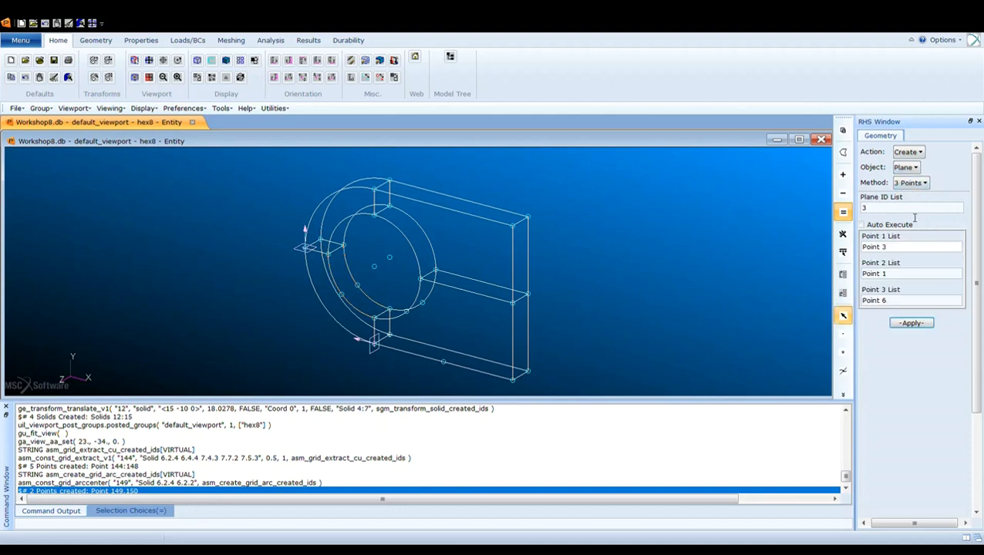
- Create a three-point plane through the hole's center and lower arc midpoints, using Points 144, 149 and 145
{"action": "left_click_drag", "start_coordinate": [889, 247], "coordinate": [861, 248]}
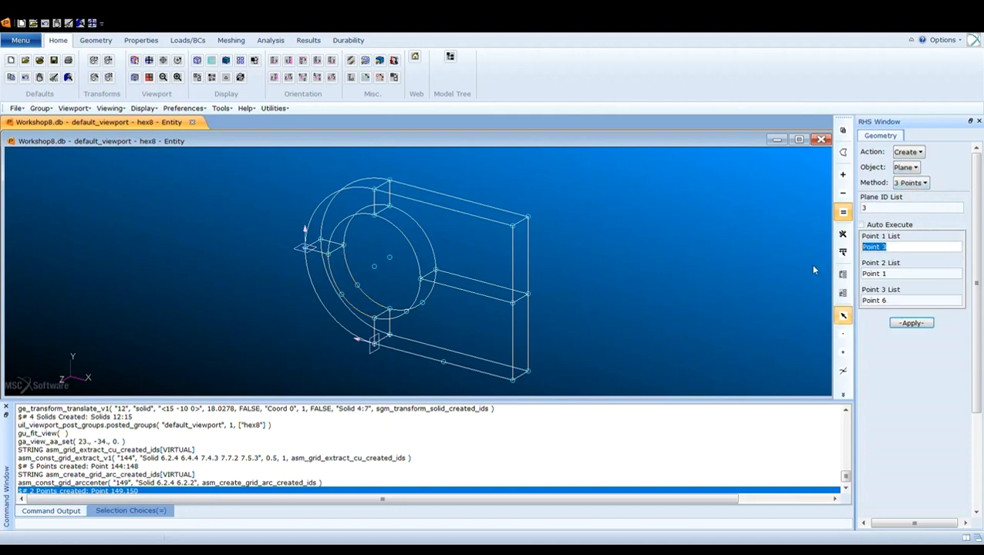
{"action": "left_click", "coordinate": [345, 298]}
{"action": "left_click_drag", "start_coordinate": [894, 275], "coordinate": [861, 275]}
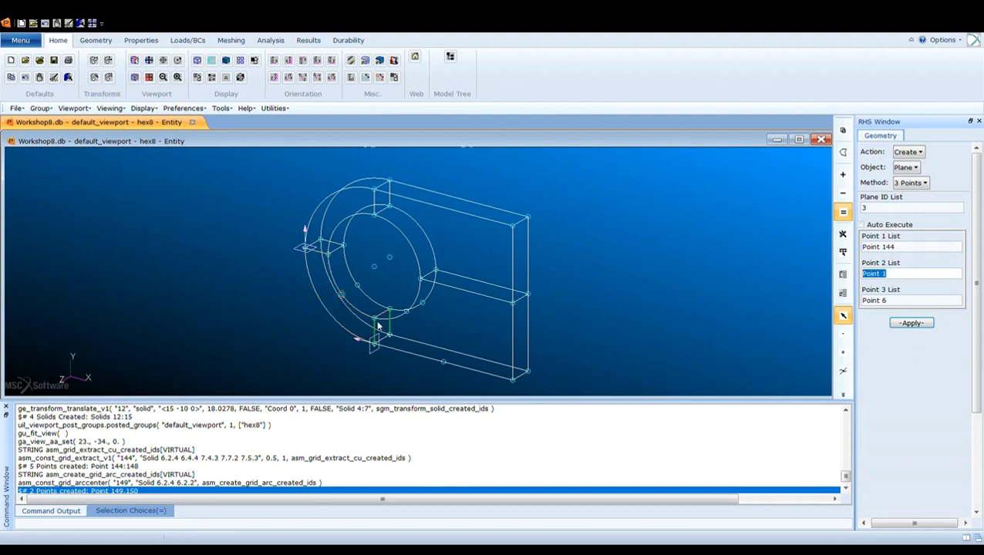
{"action": "left_click", "coordinate": [374, 268]}
{"action": "left_click_drag", "start_coordinate": [887, 304], "coordinate": [870, 306]}
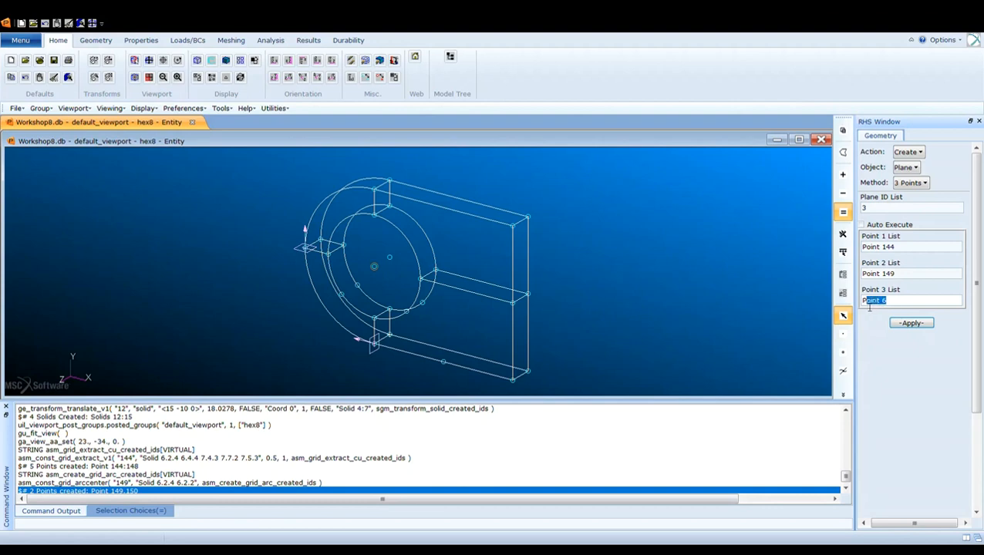
{"action": "left_click", "coordinate": [357, 284]}
{"action": "left_click", "coordinate": [913, 323]}
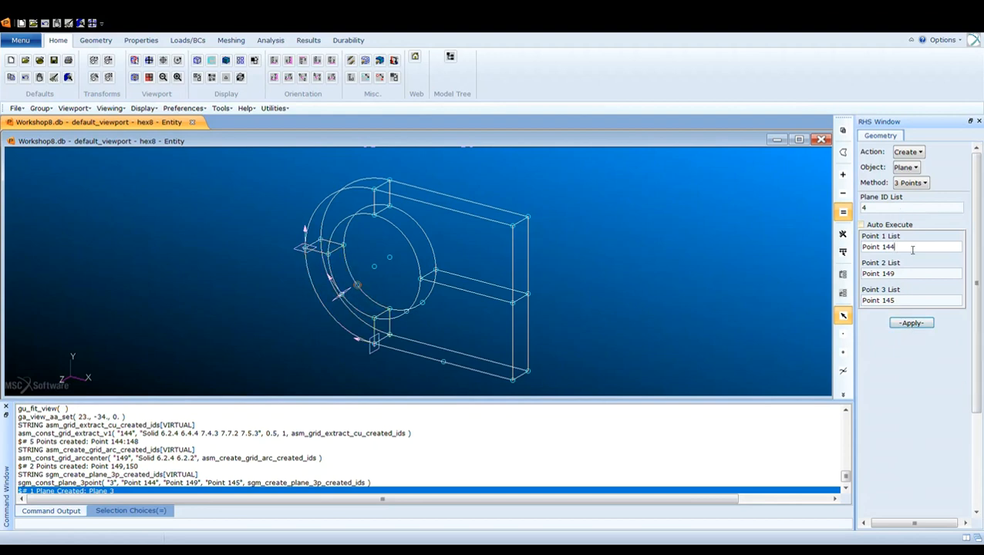
- Create a three-point plane from the hole's arc midpoints to the straight lower edge's midpoint, using Points 147, 148 and 146
{"action": "left_click_drag", "start_coordinate": [913, 250], "coordinate": [859, 248]}
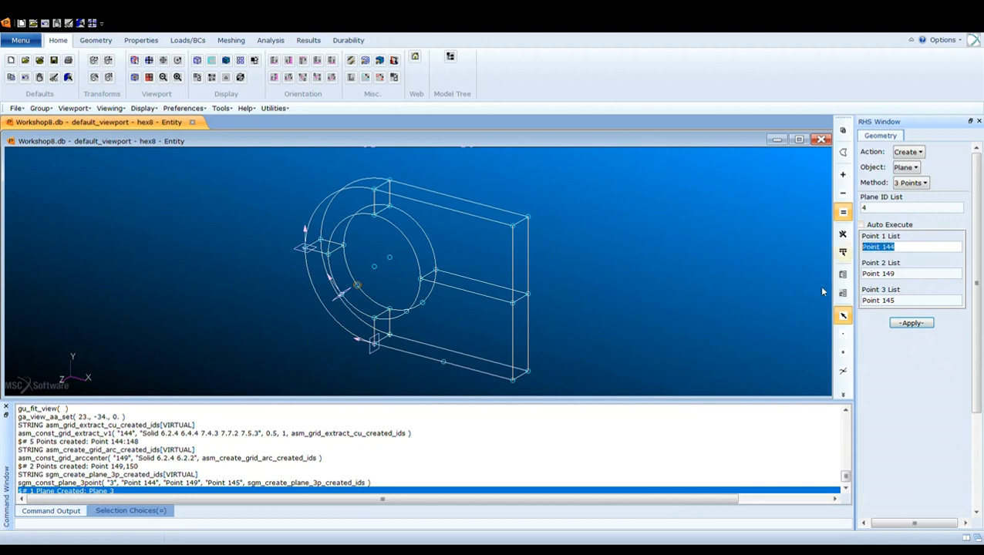
{"action": "left_click", "coordinate": [406, 315]}
{"action": "left_click_drag", "start_coordinate": [913, 280], "coordinate": [843, 273]}
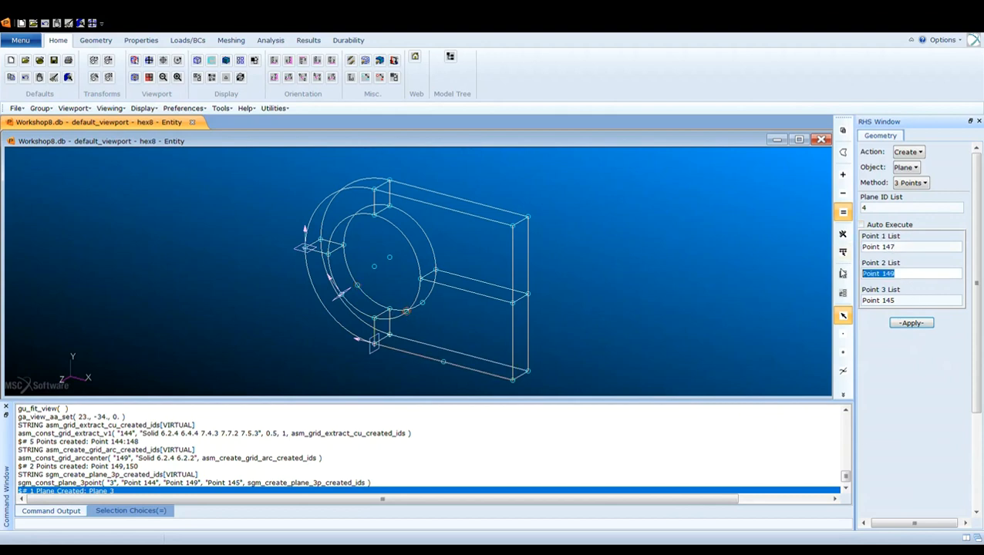
{"action": "left_click", "coordinate": [445, 364]}
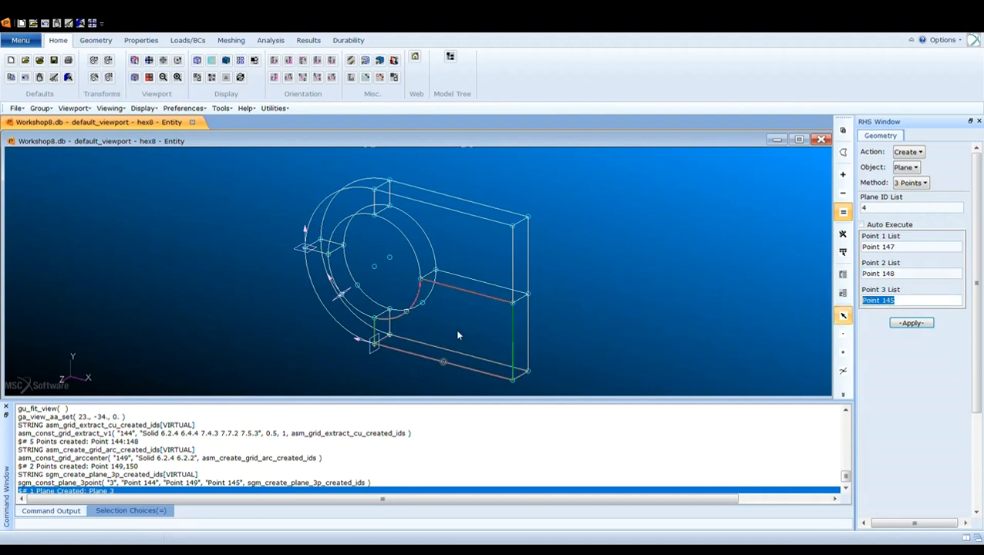
{"action": "left_click", "coordinate": [424, 306]}
{"action": "left_click", "coordinate": [915, 302]}
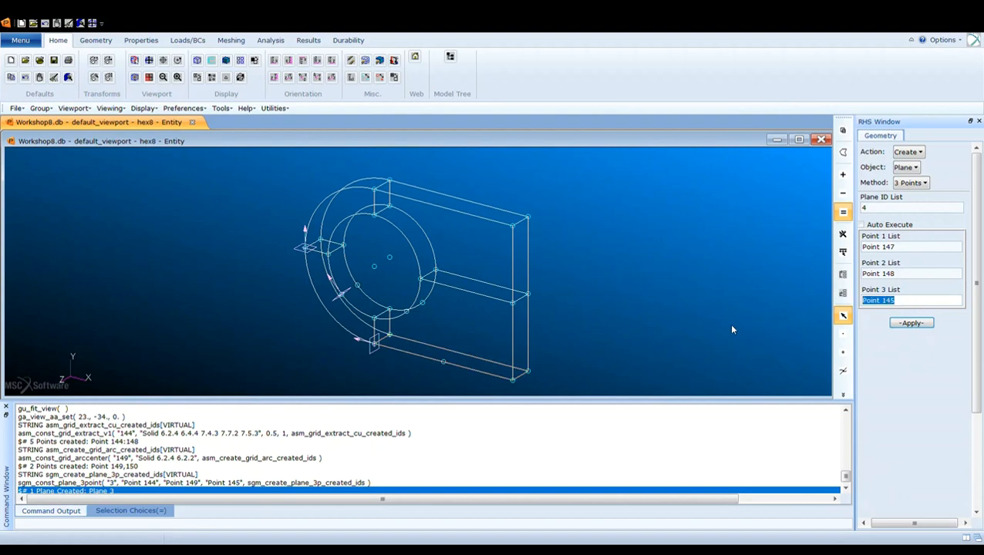
{"action": "left_click", "coordinate": [423, 306]}
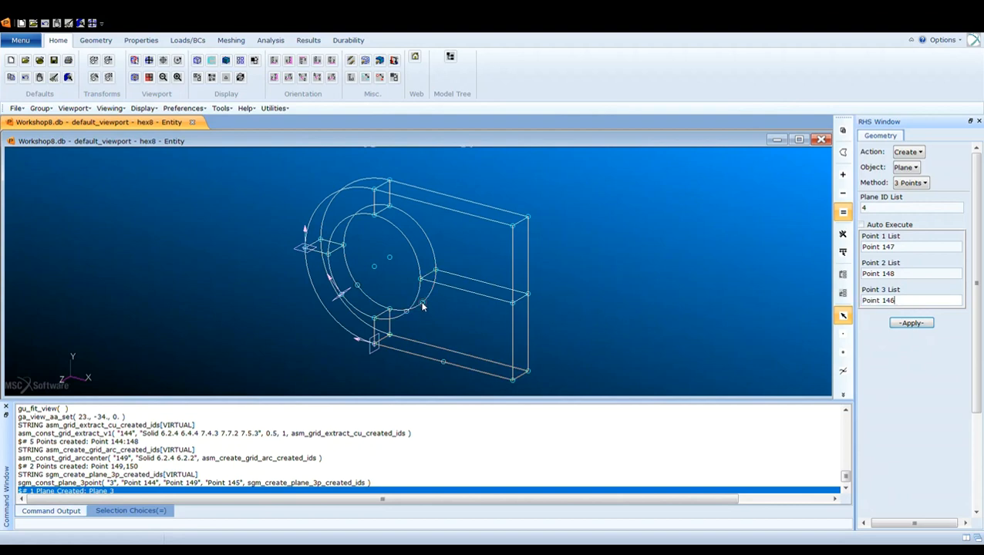
{"action": "left_click", "coordinate": [912, 323]}
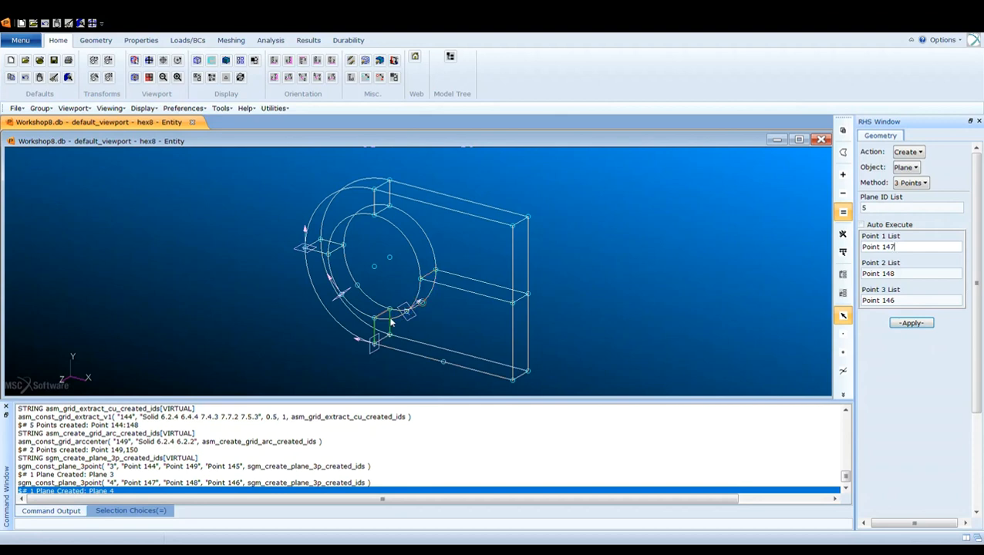
- Create a three-point plane from the hole's arc midpoints to the straight lower edge's midpoint, using Points 147, 146 and 148 in that order
{"action": "left_click", "coordinate": [908, 249]}
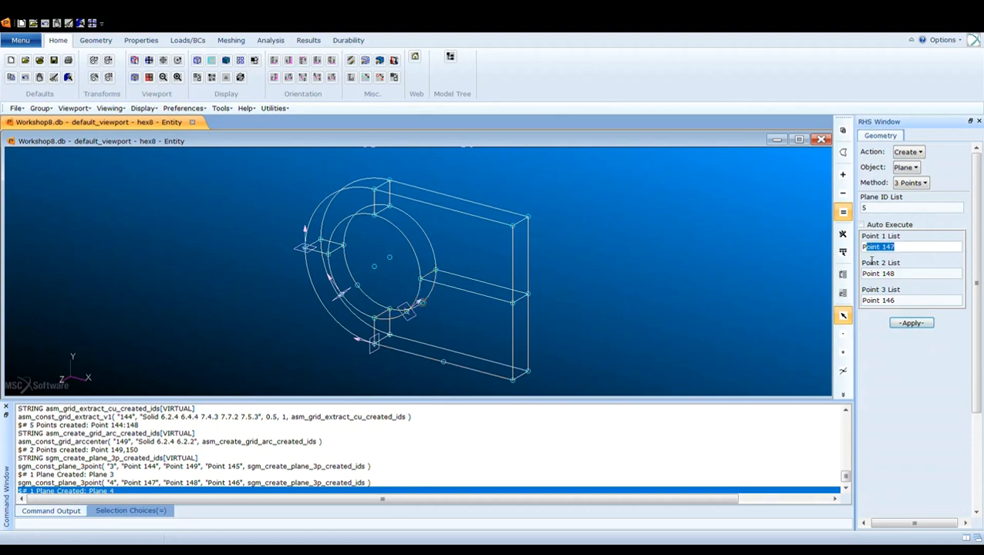
{"action": "left_click", "coordinate": [406, 312]}
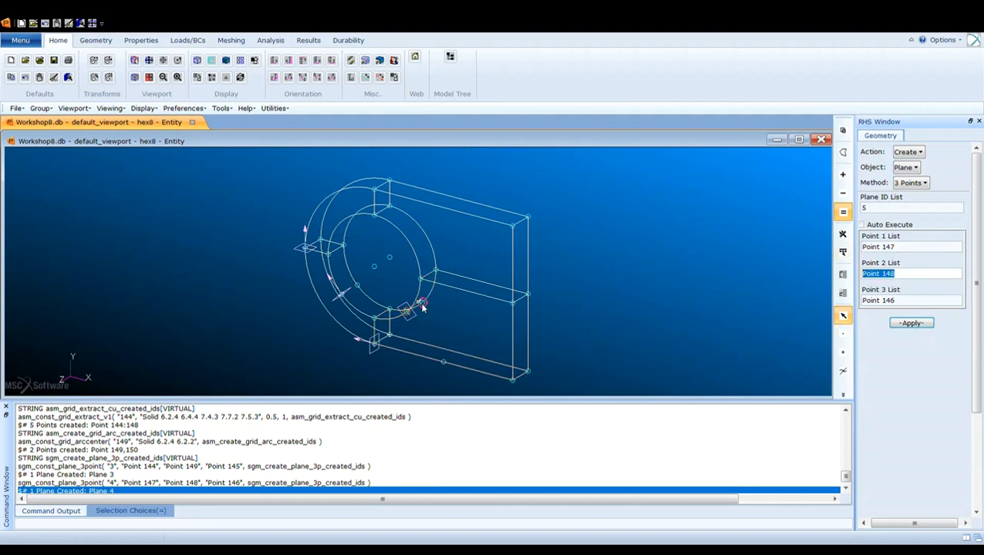
{"action": "left_click", "coordinate": [422, 307]}
{"action": "left_click_drag", "start_coordinate": [913, 304], "coordinate": [858, 304]}
{"action": "left_click", "coordinate": [443, 364]}
{"action": "left_click", "coordinate": [911, 325]}
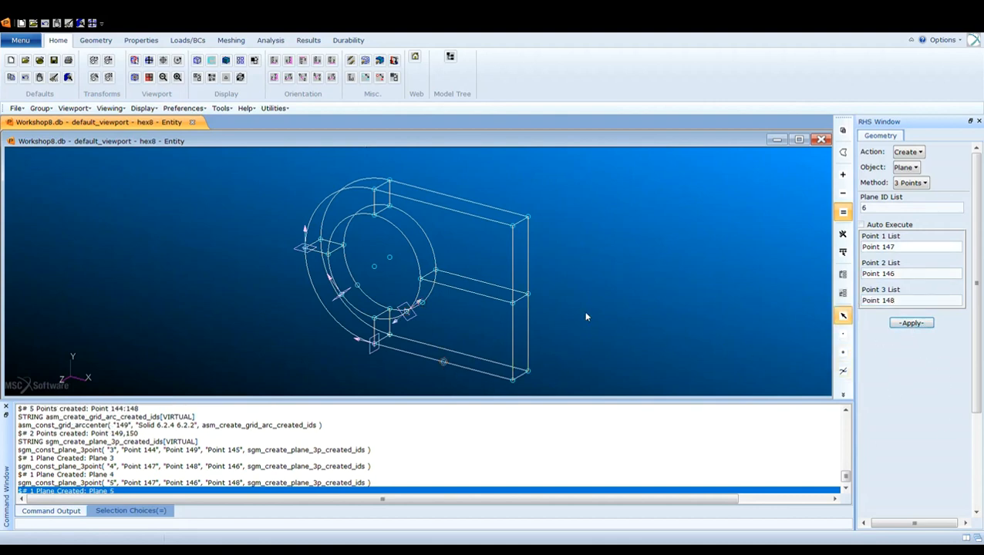
- Delete Plane 4 at the hole's lower arc midpoint
{"action": "left_click", "coordinate": [935, 182]}
{"action": "left_click", "coordinate": [910, 171]}
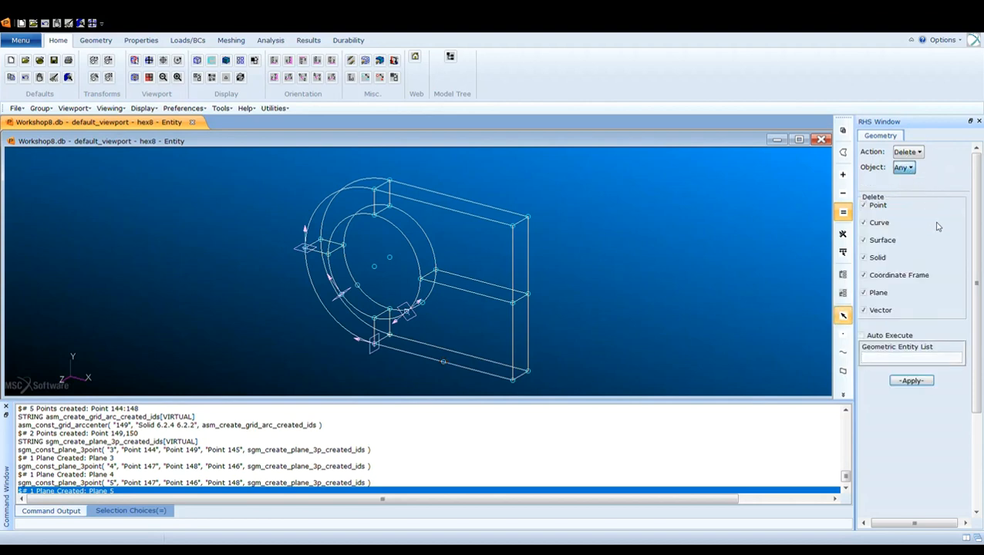
{"action": "left_click", "coordinate": [930, 265]}
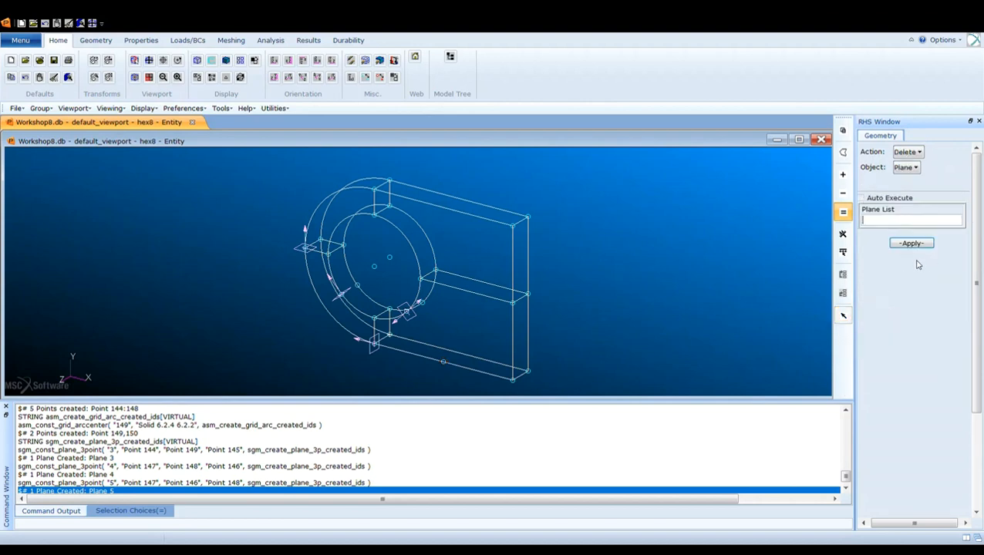
{"action": "left_click", "coordinate": [413, 311]}
{"action": "left_click", "coordinate": [912, 243]}
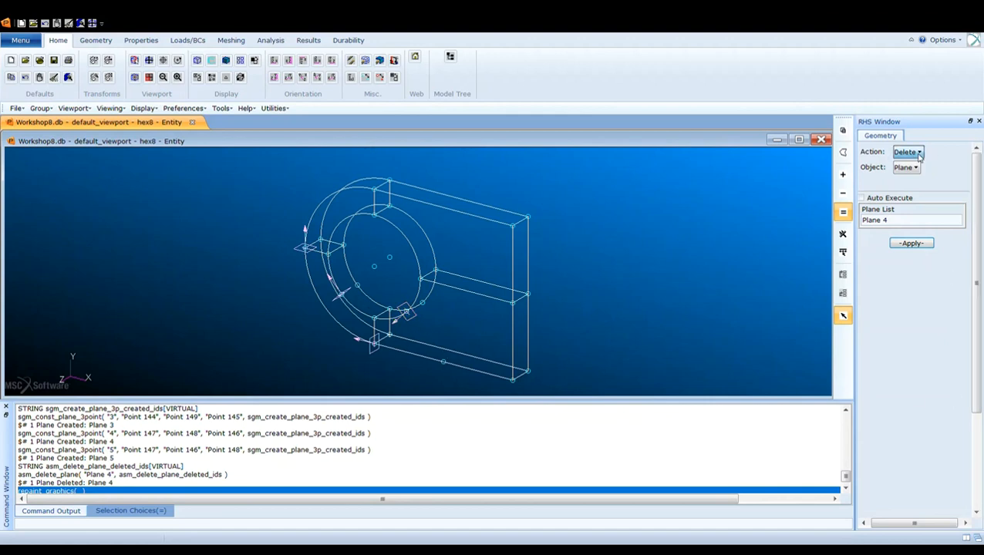
- Break the lower arc segment, Solid 6, with Plane 3 and delete the original solid
{"action": "left_click", "coordinate": [935, 172]}
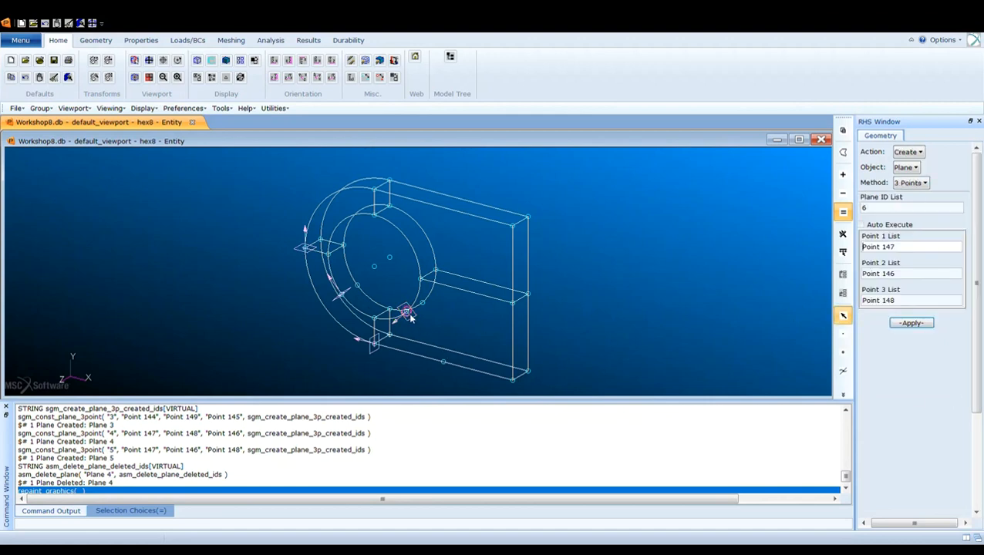
{"action": "left_click", "coordinate": [919, 157]}
{"action": "left_click", "coordinate": [928, 191]}
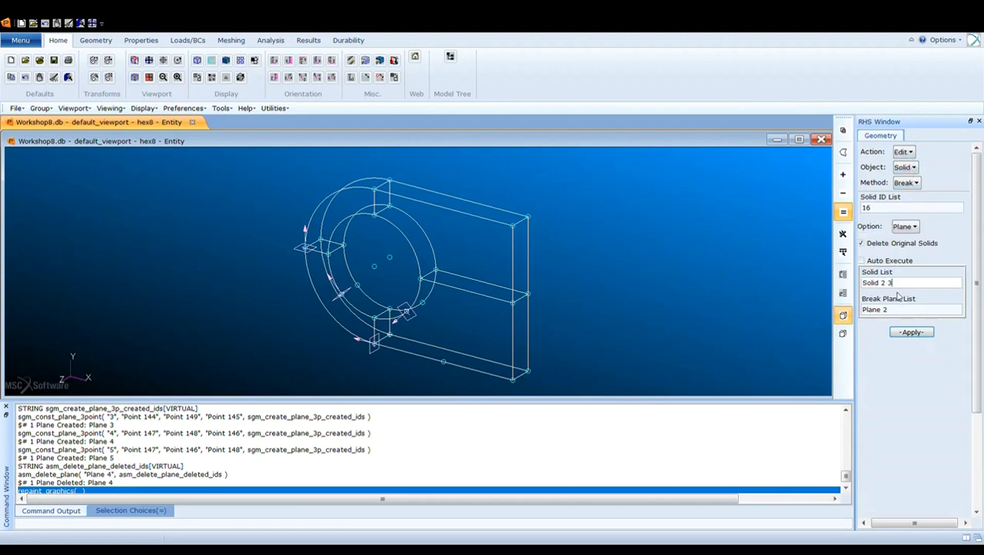
{"action": "left_click_drag", "start_coordinate": [891, 285], "coordinate": [871, 288]}
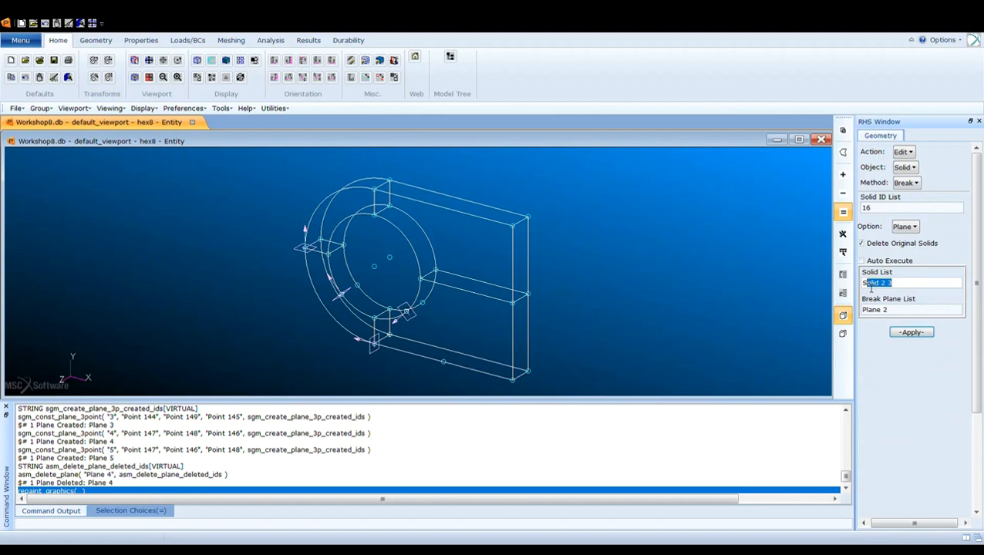
{"action": "left_click", "coordinate": [339, 311]}
{"action": "left_click", "coordinate": [887, 308]}
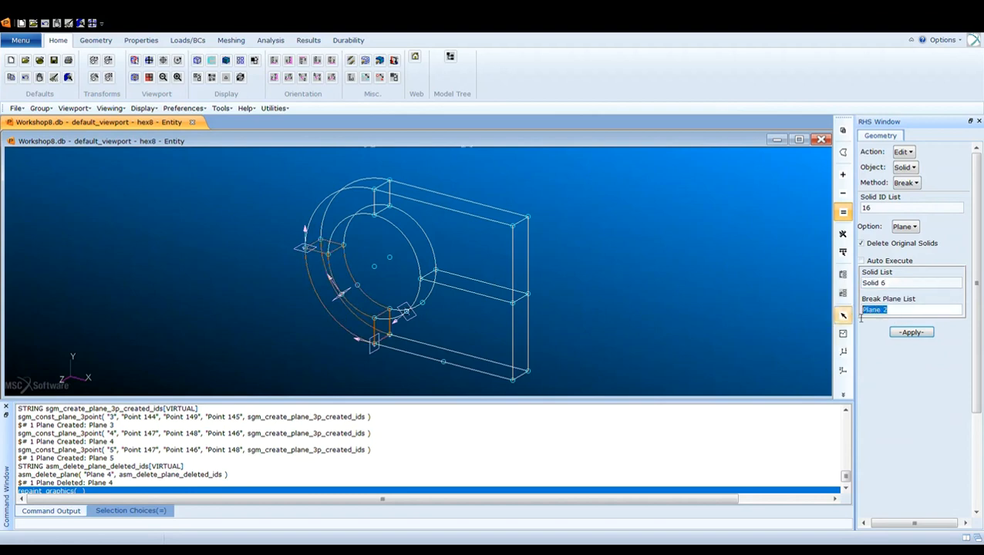
{"action": "left_click", "coordinate": [337, 301]}
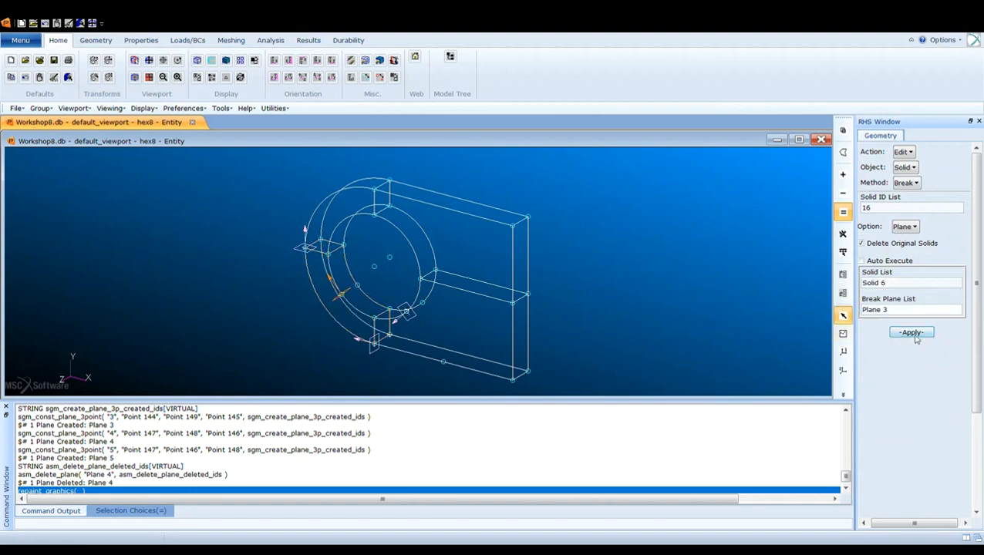
{"action": "left_click", "coordinate": [914, 335]}
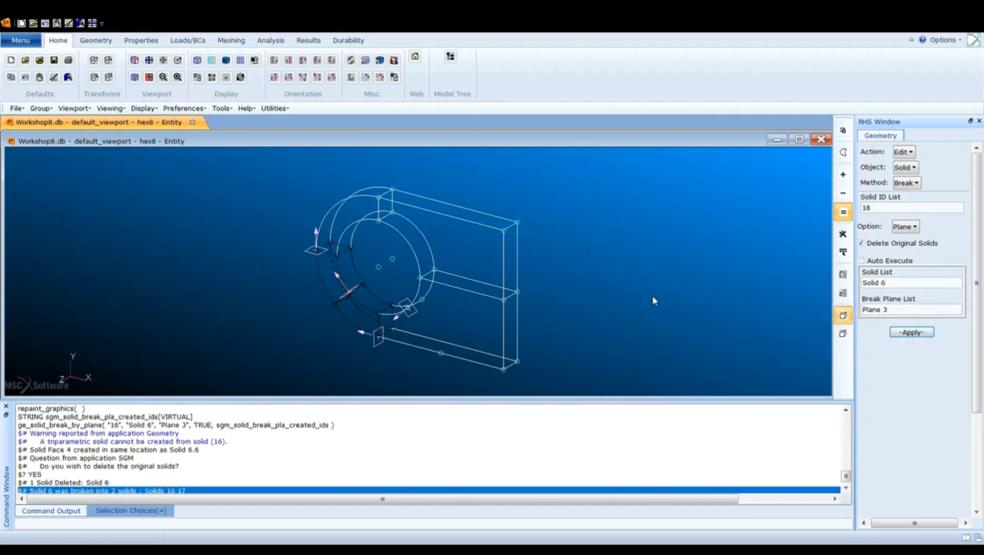
- Break the lower rectangular segment, Solid 7, with Plane 5 and delete the original solid
{"action": "left_click_drag", "start_coordinate": [890, 283], "coordinate": [859, 285]}
{"action": "left_click", "coordinate": [446, 337]}
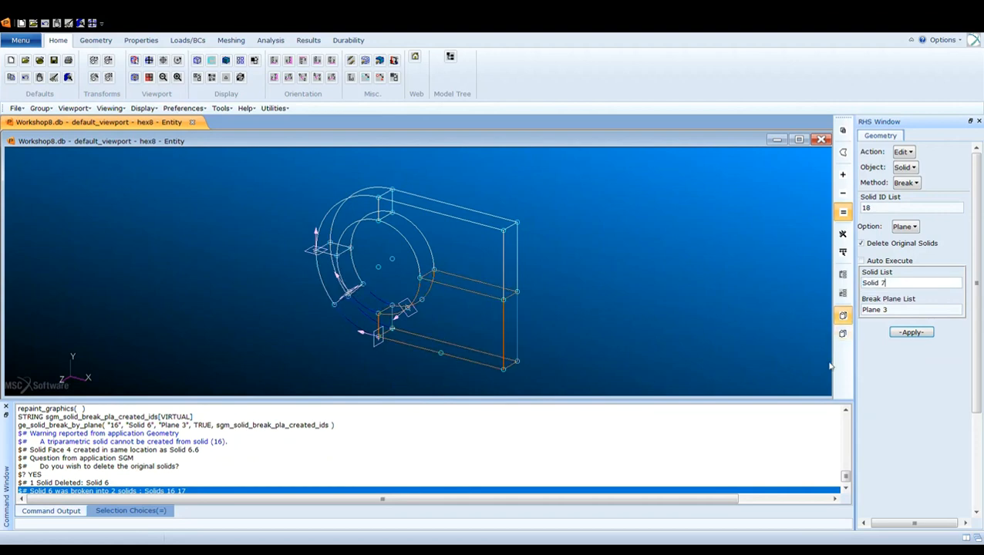
{"action": "left_click", "coordinate": [869, 311]}
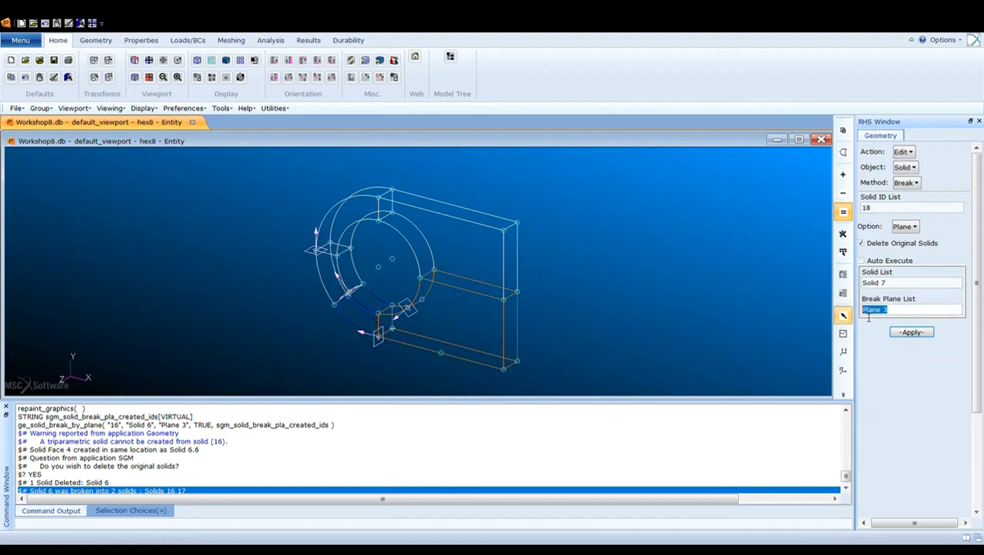
{"action": "left_click", "coordinate": [406, 313]}
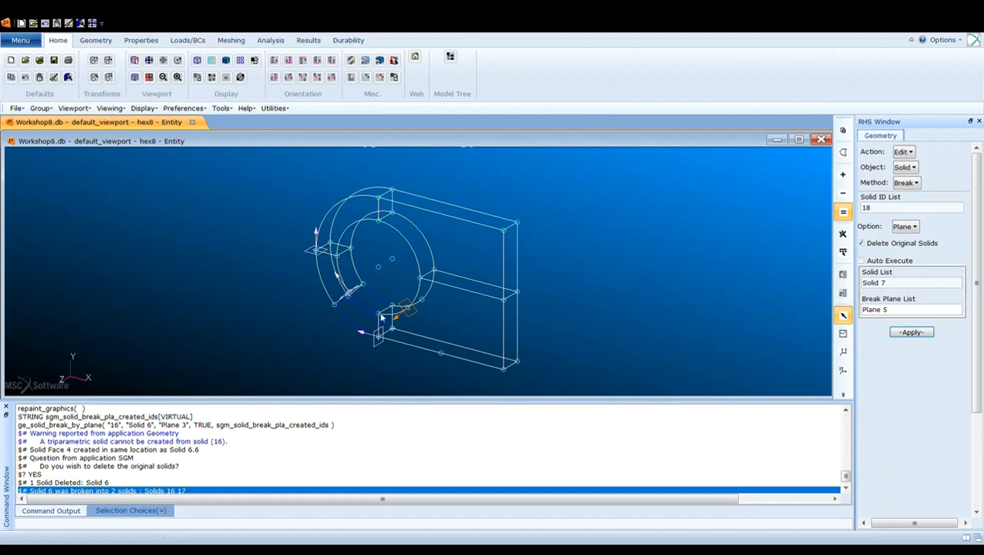
{"action": "left_click", "coordinate": [917, 334]}
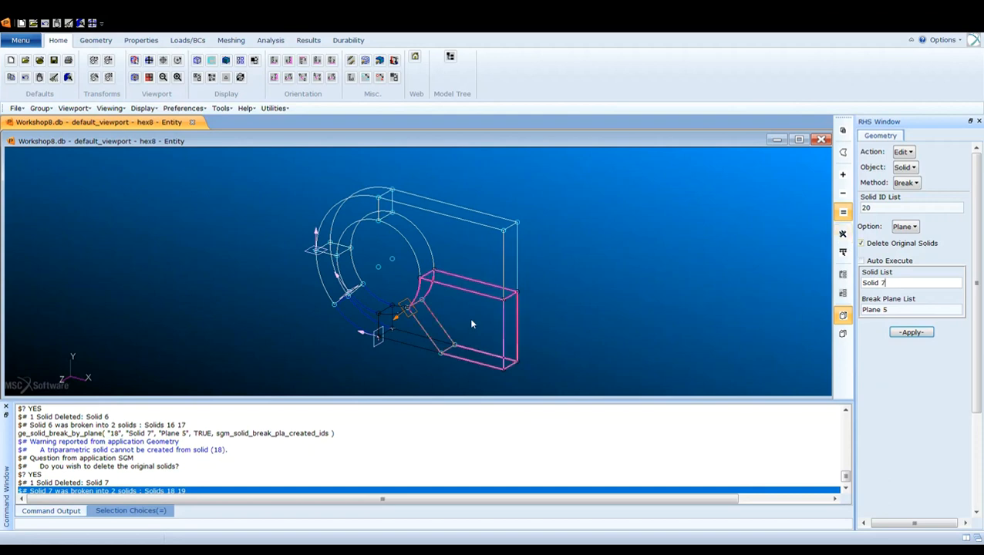
- Project Point 163 from the lower edge normal onto the horizontal edge Solid 5.1.4 beside the hole, with Auto Execute off
{"action": "left_click", "coordinate": [910, 154]}
{"action": "left_click", "coordinate": [911, 166]}
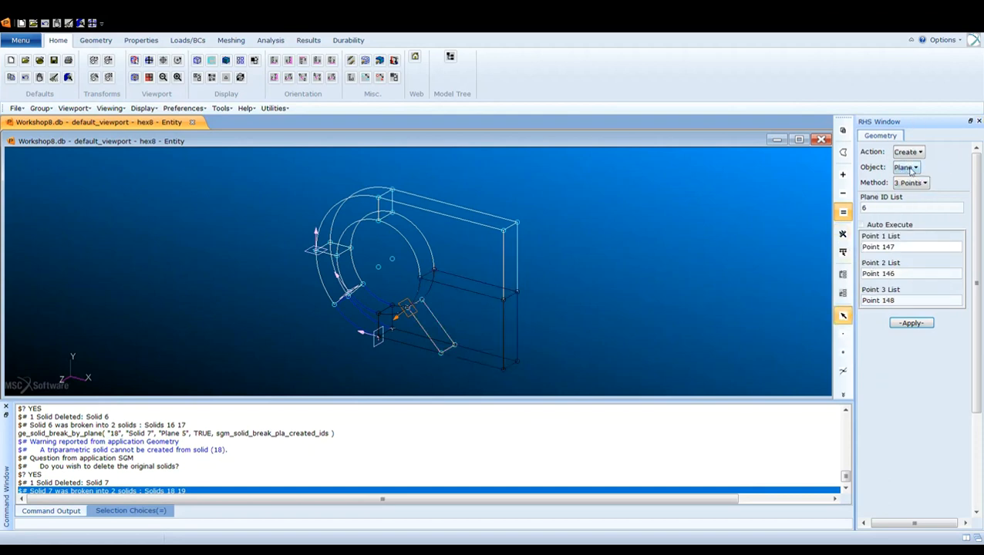
{"action": "left_click", "coordinate": [915, 171]}
{"action": "left_click", "coordinate": [913, 180]}
{"action": "left_click", "coordinate": [913, 182]}
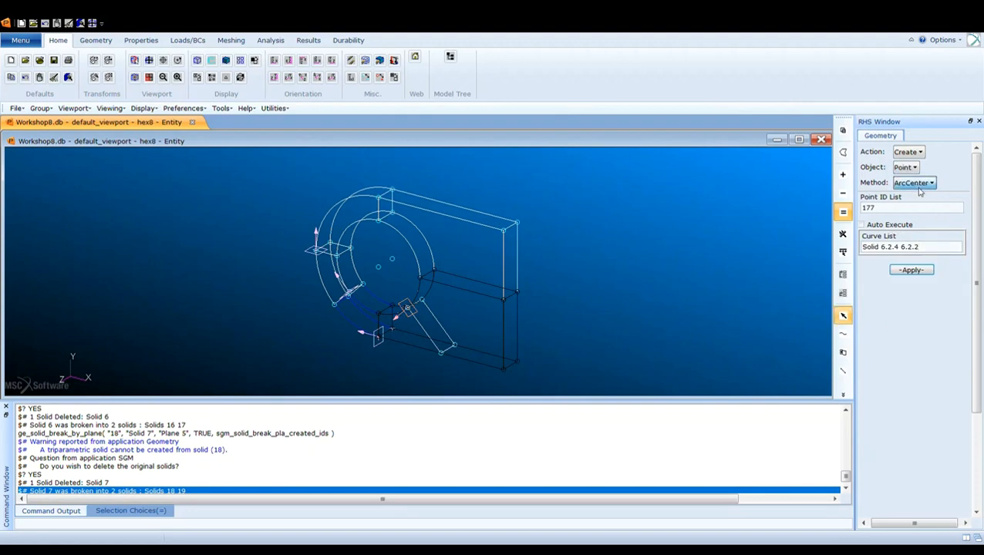
{"action": "left_click", "coordinate": [937, 289]}
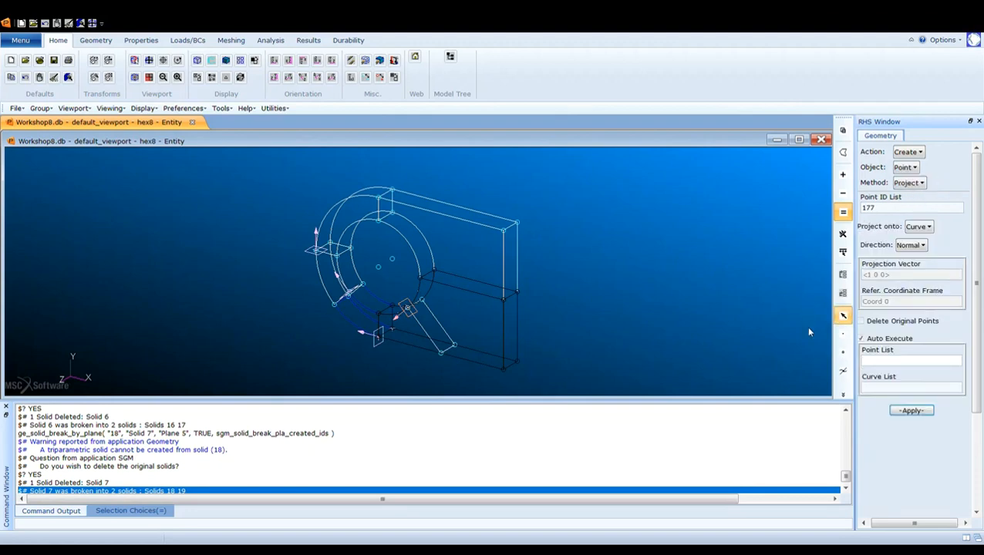
{"action": "left_click", "coordinate": [879, 343]}
{"action": "left_click", "coordinate": [441, 355]}
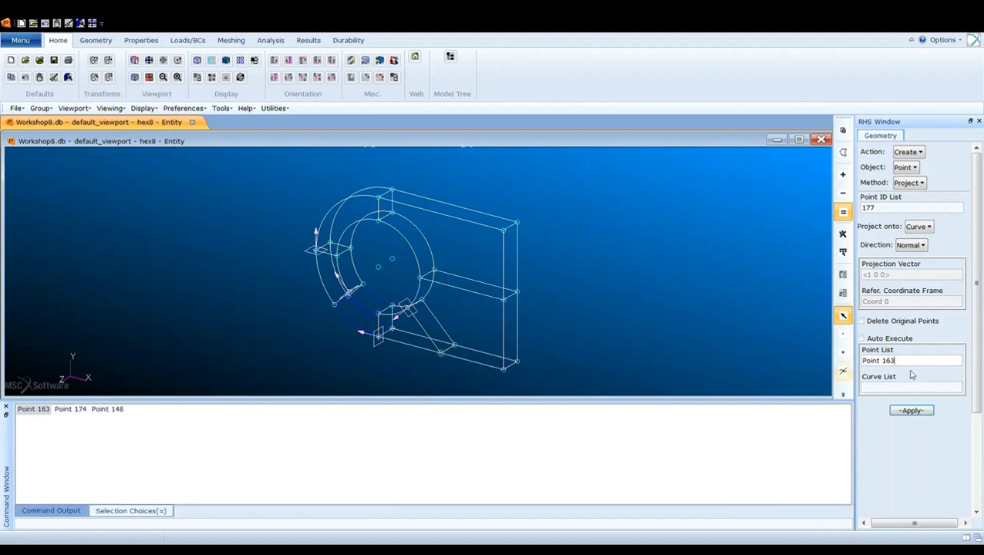
{"action": "left_click", "coordinate": [458, 293]}
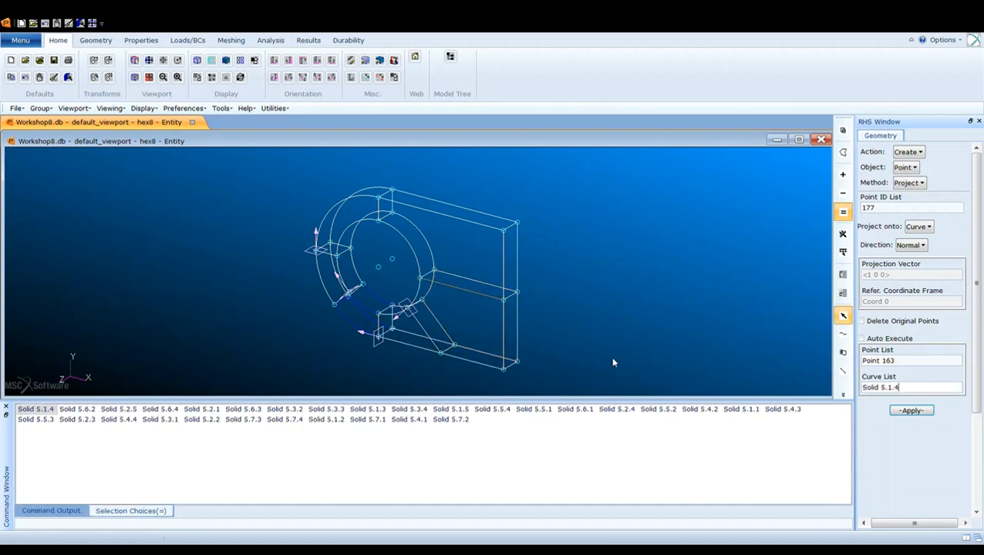
{"action": "left_click", "coordinate": [913, 414]}
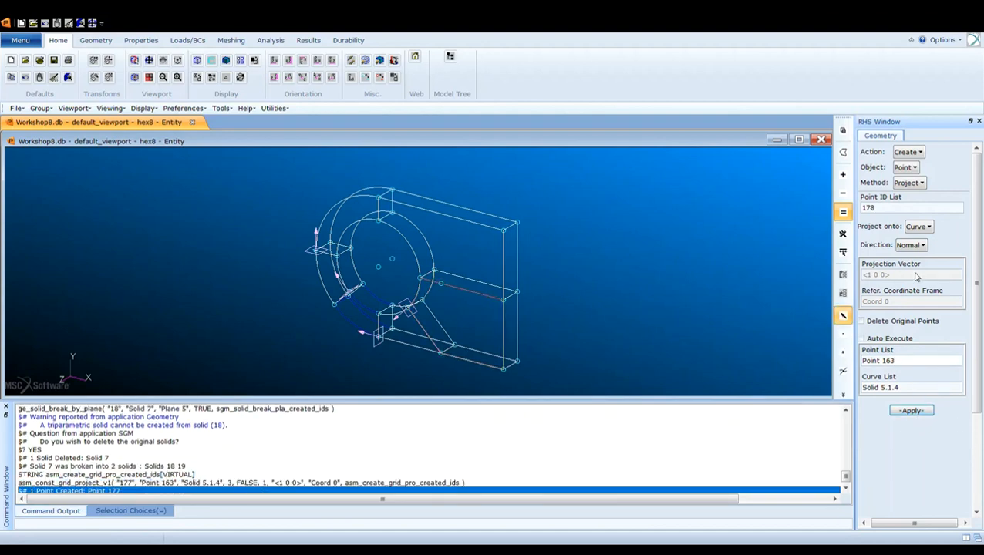
- Create a vertical three-point plane through the lower edge's split points and the projected point, using Points 163, 177 and 167
{"action": "left_click", "coordinate": [919, 154]}
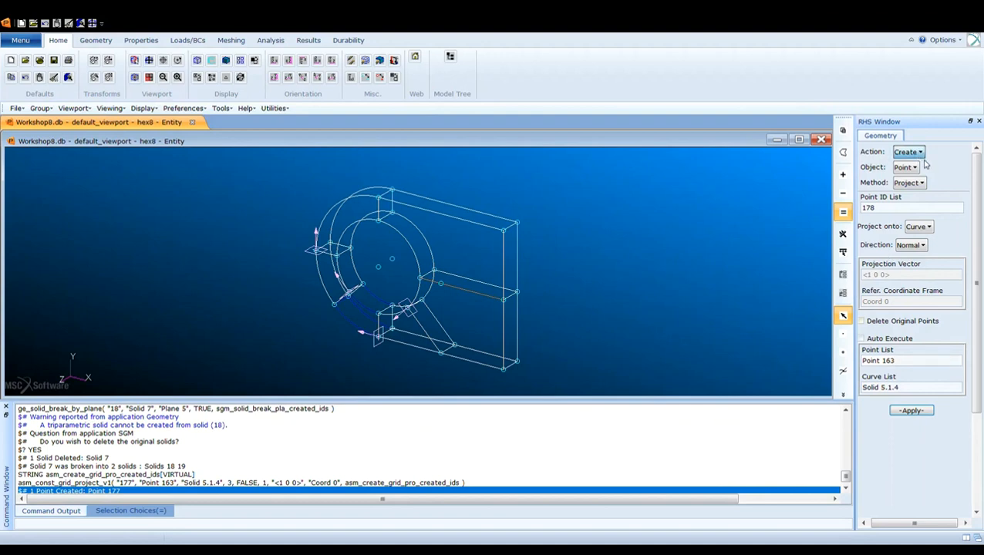
{"action": "left_click", "coordinate": [915, 168]}
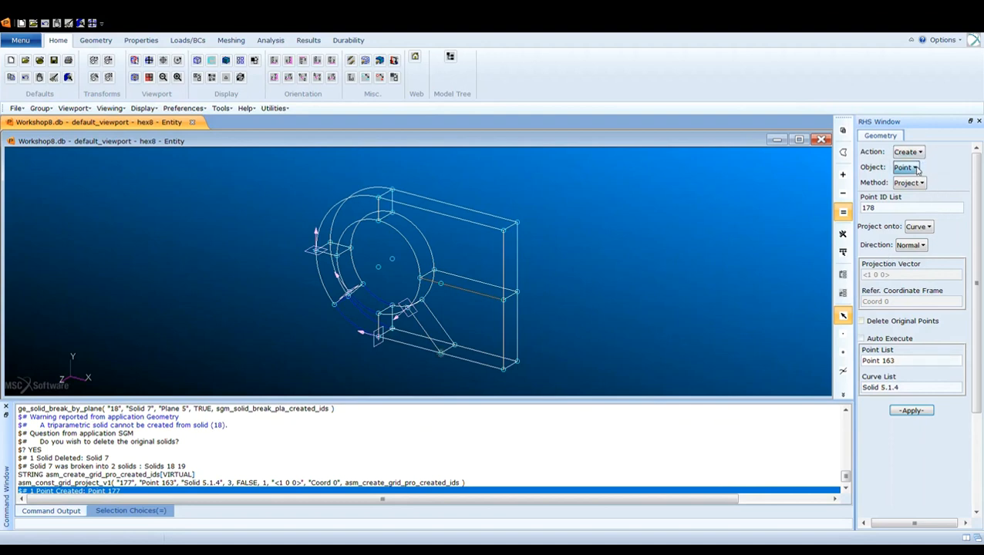
{"action": "left_click", "coordinate": [934, 240]}
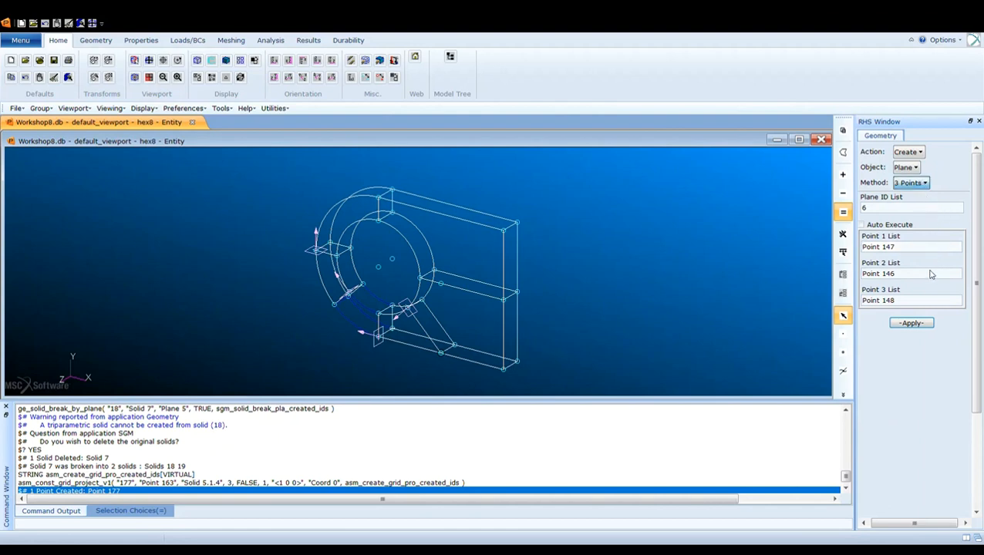
{"action": "left_click", "coordinate": [899, 246]}
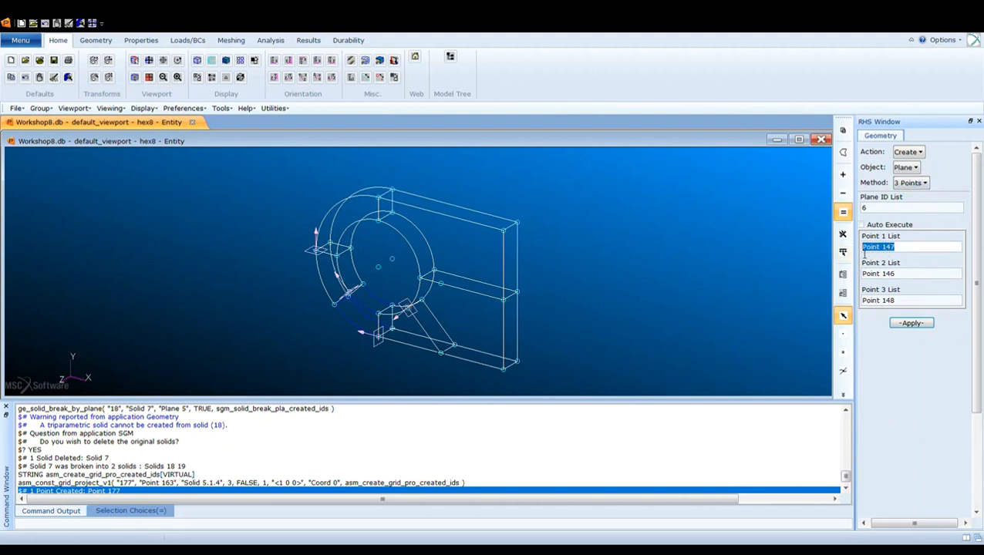
{"action": "left_click", "coordinate": [441, 354]}
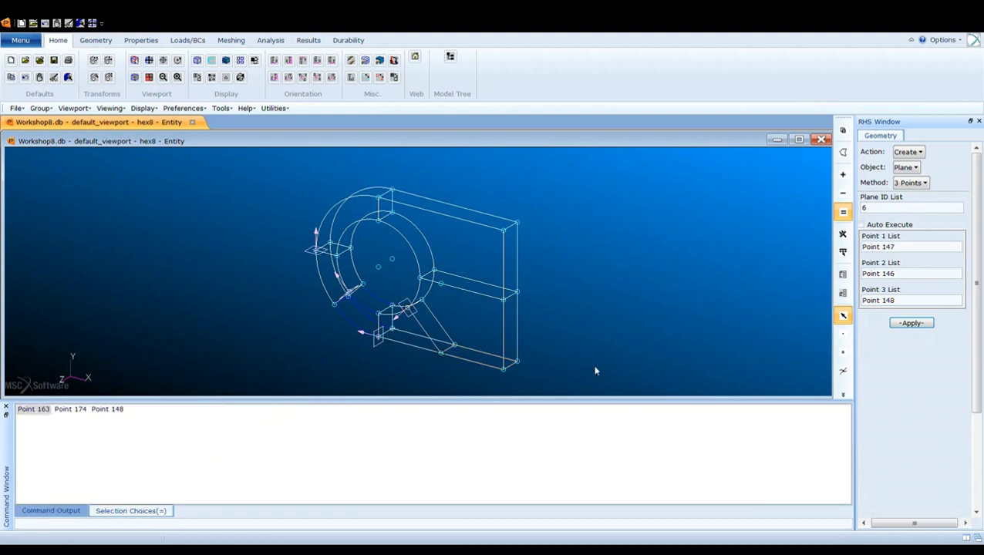
{"action": "left_click", "coordinate": [440, 284]}
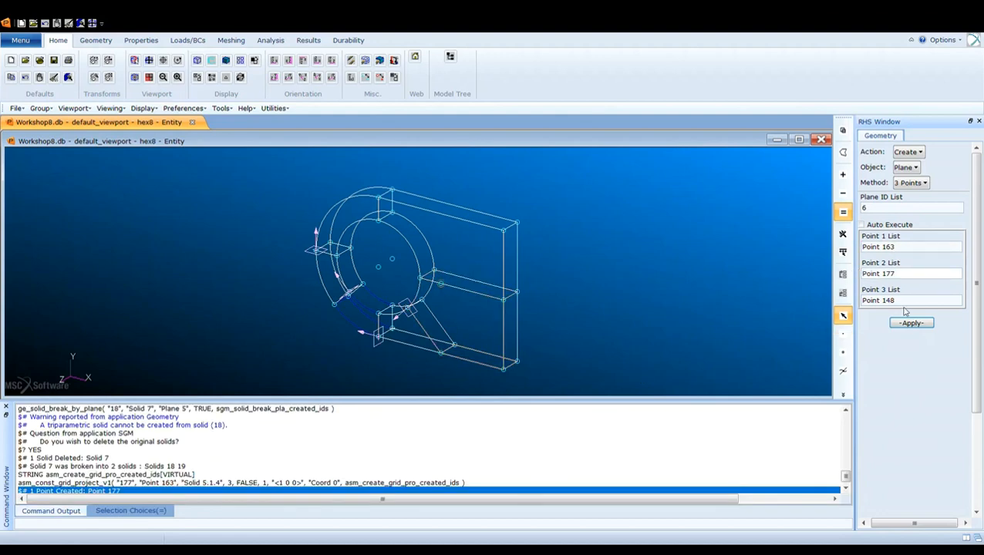
{"action": "left_click_drag", "start_coordinate": [900, 302], "coordinate": [857, 302]}
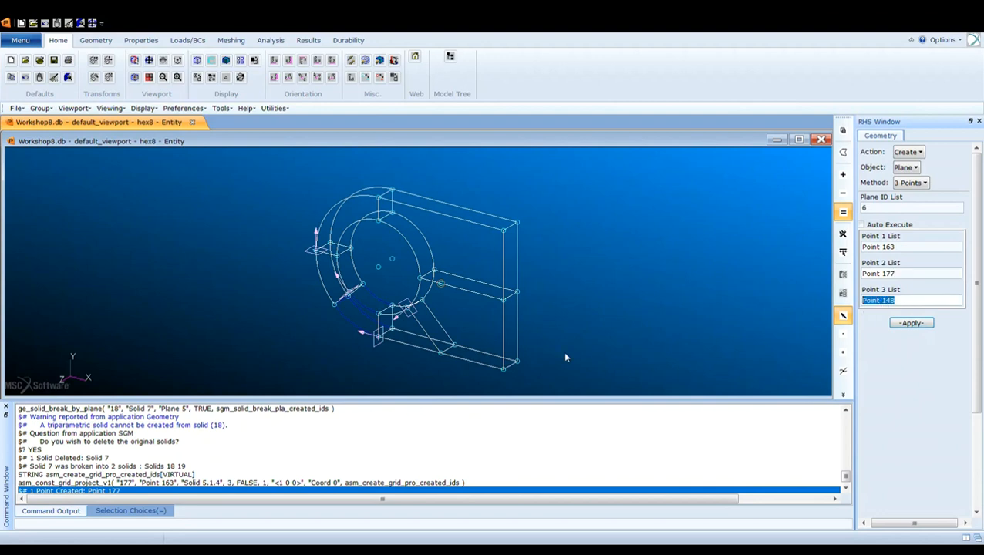
{"action": "left_click", "coordinate": [455, 346]}
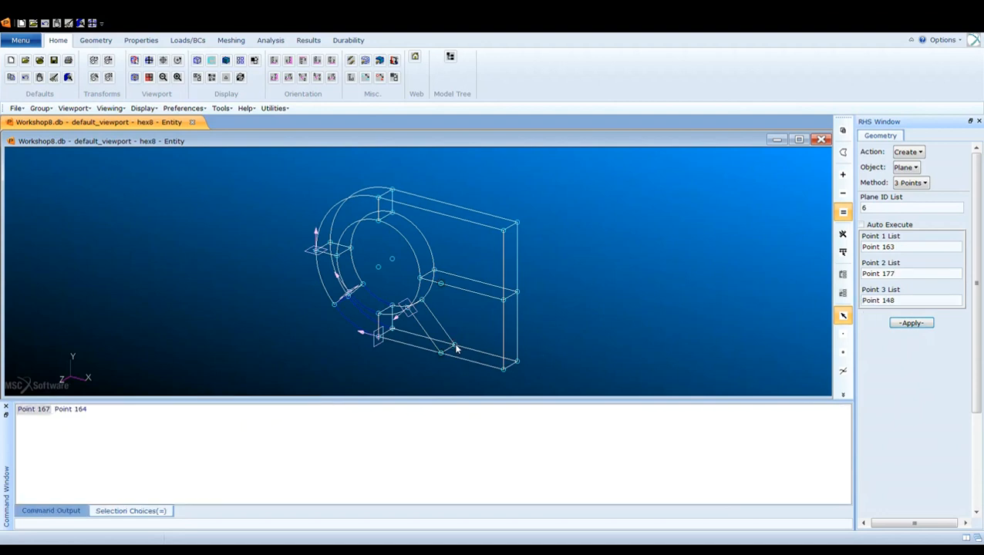
{"action": "left_click", "coordinate": [912, 323]}
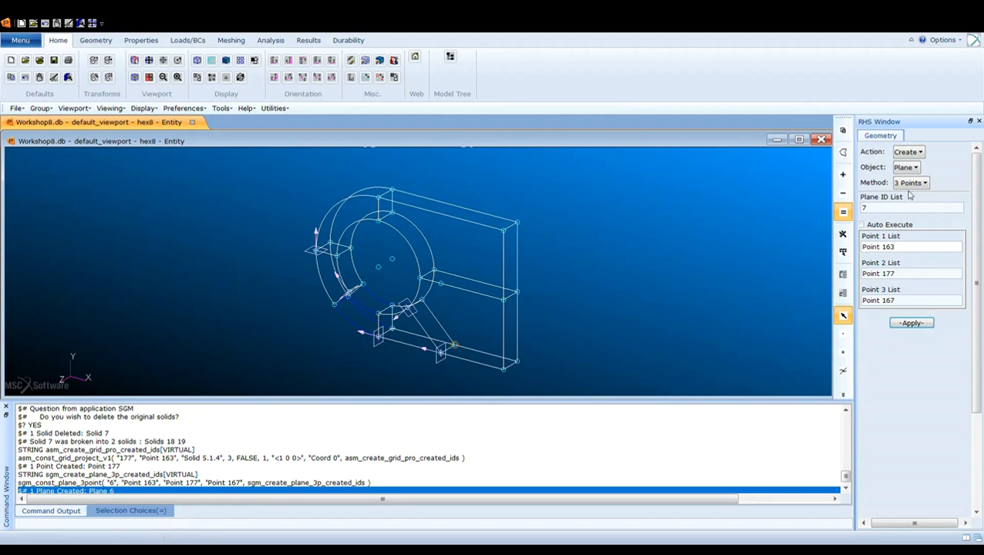
- Break the lower end segment, Solid 19, with Plane 6 and delete the original solid
{"action": "left_click", "coordinate": [918, 153]}
{"action": "left_click", "coordinate": [923, 193]}
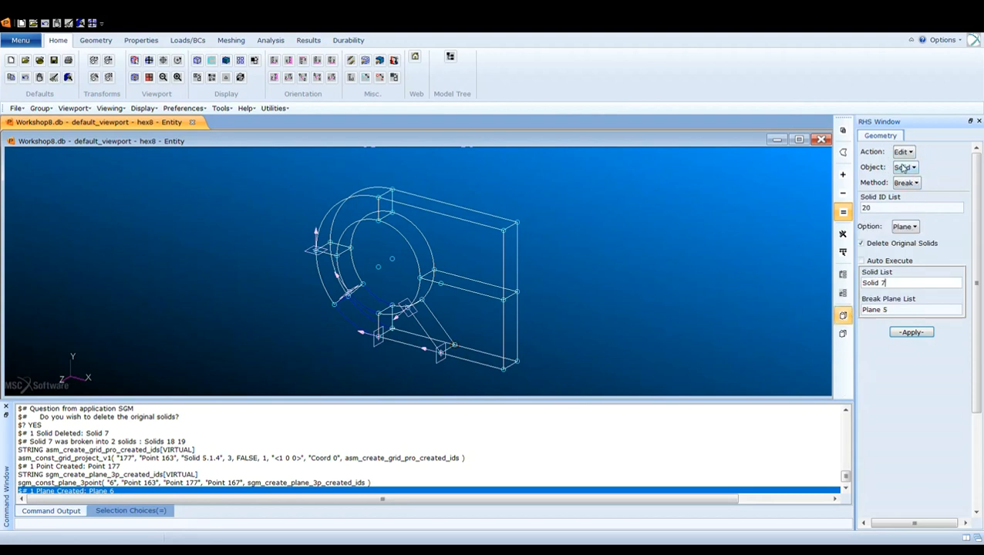
{"action": "left_click", "coordinate": [898, 288]}
{"action": "left_click", "coordinate": [458, 322]}
{"action": "left_click", "coordinate": [922, 310]}
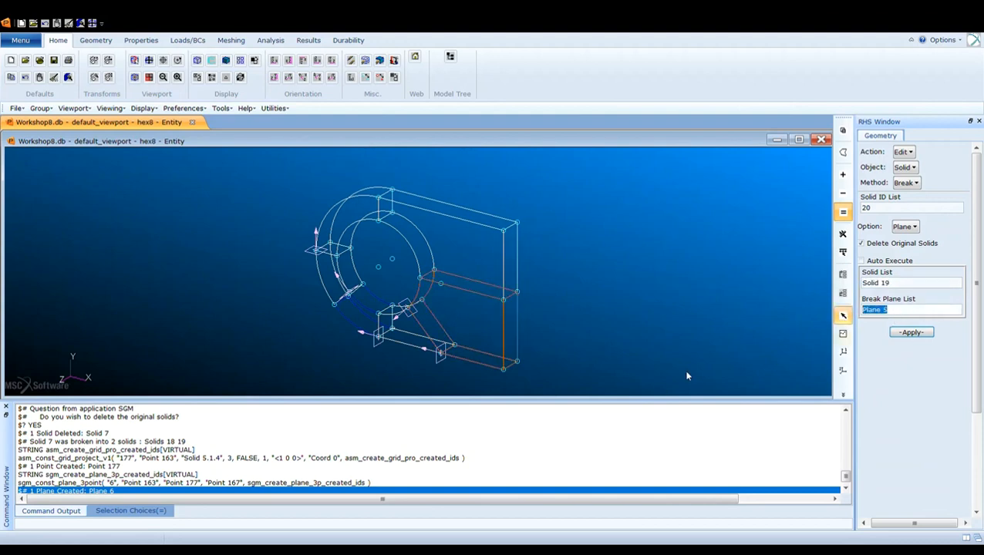
{"action": "left_click", "coordinate": [437, 353]}
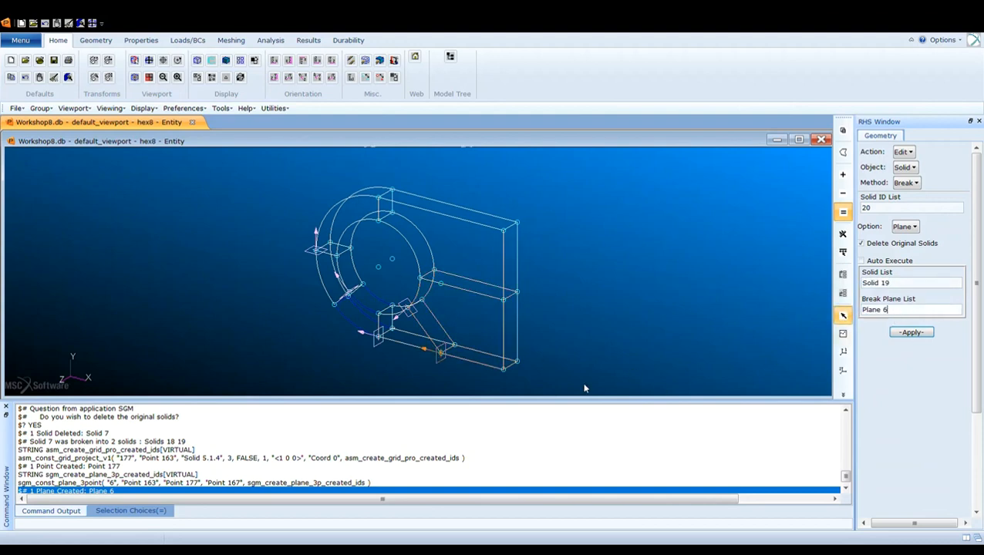
{"action": "left_click", "coordinate": [911, 333]}
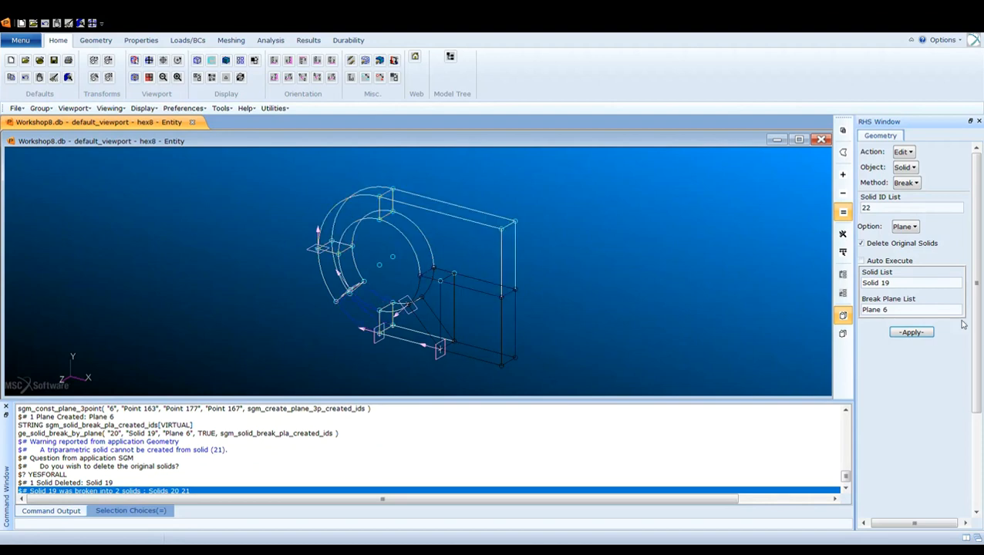
- Delete the two upper solids of the lug, Solids 4 and 5
{"action": "left_click", "coordinate": [910, 155]}
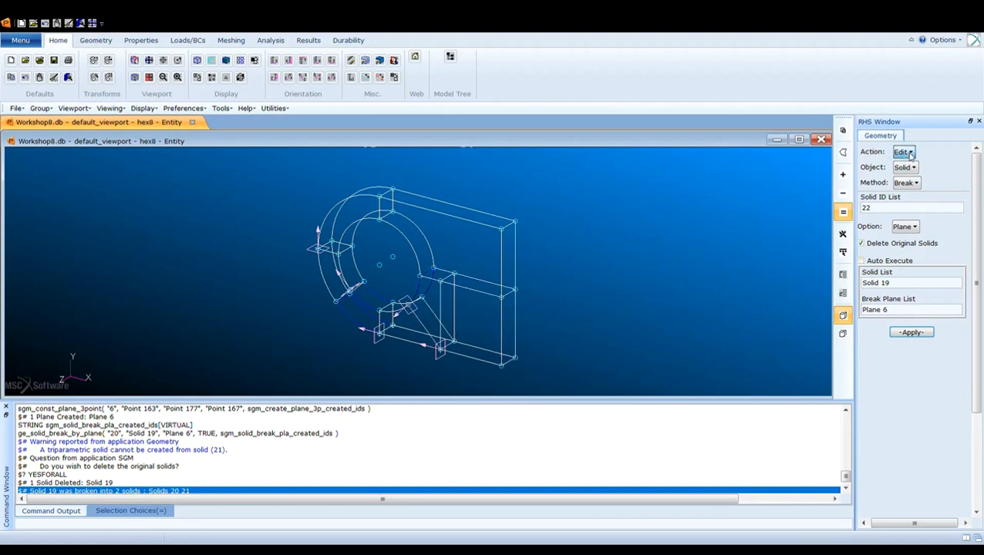
{"action": "left_click", "coordinate": [922, 182]}
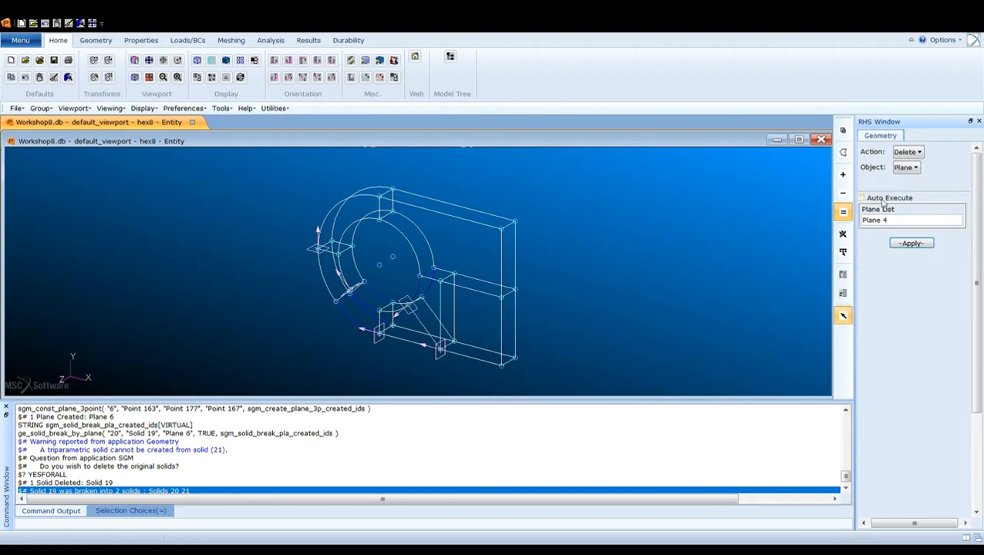
{"action": "left_click", "coordinate": [914, 170]}
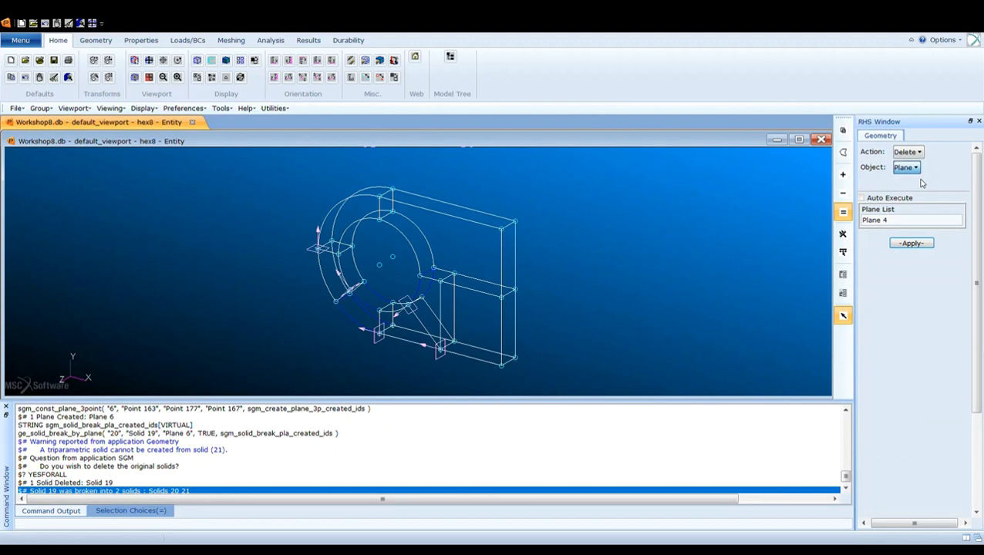
{"action": "left_click", "coordinate": [926, 236]}
{"action": "left_click", "coordinate": [474, 235]}
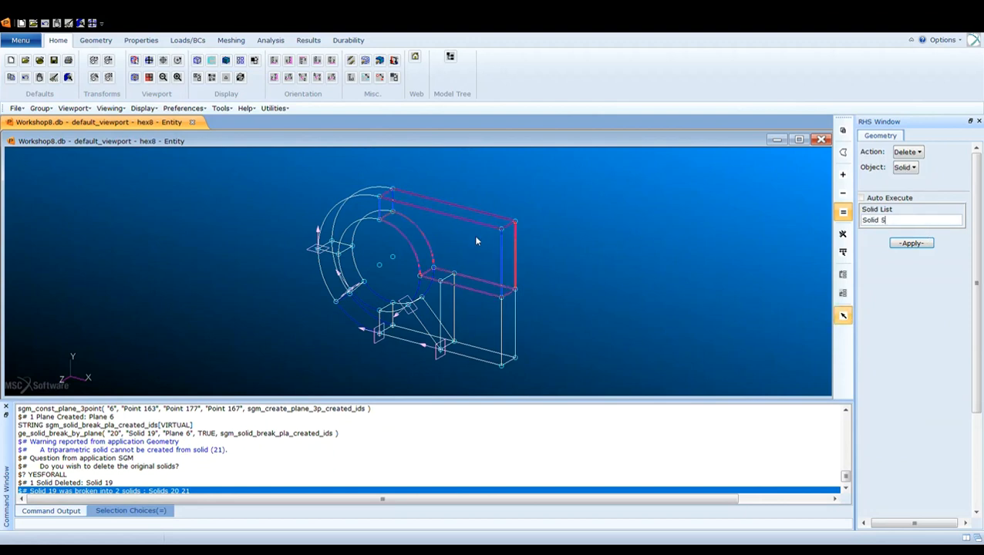
{"action": "left_click", "coordinate": [362, 217], "text": "shift"}
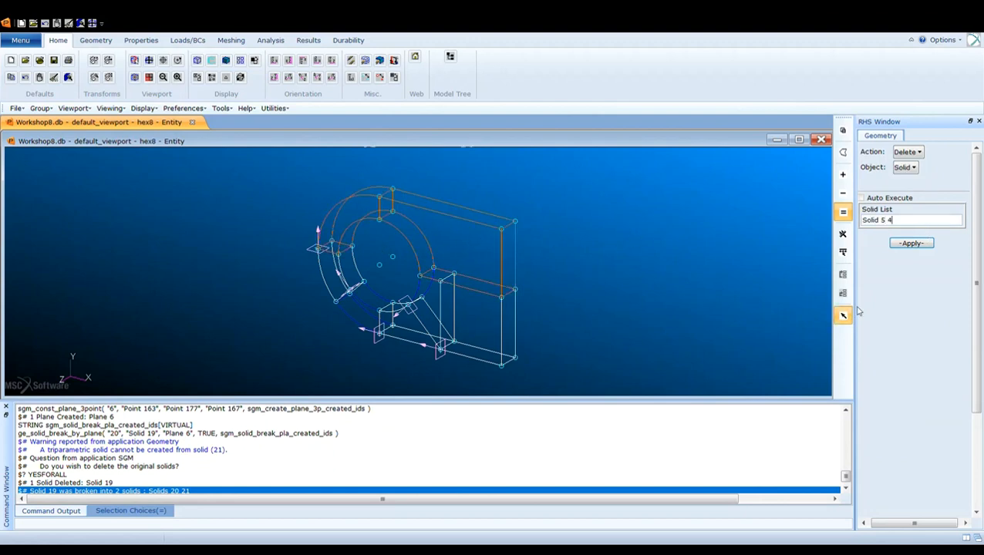
{"action": "left_click", "coordinate": [911, 243]}
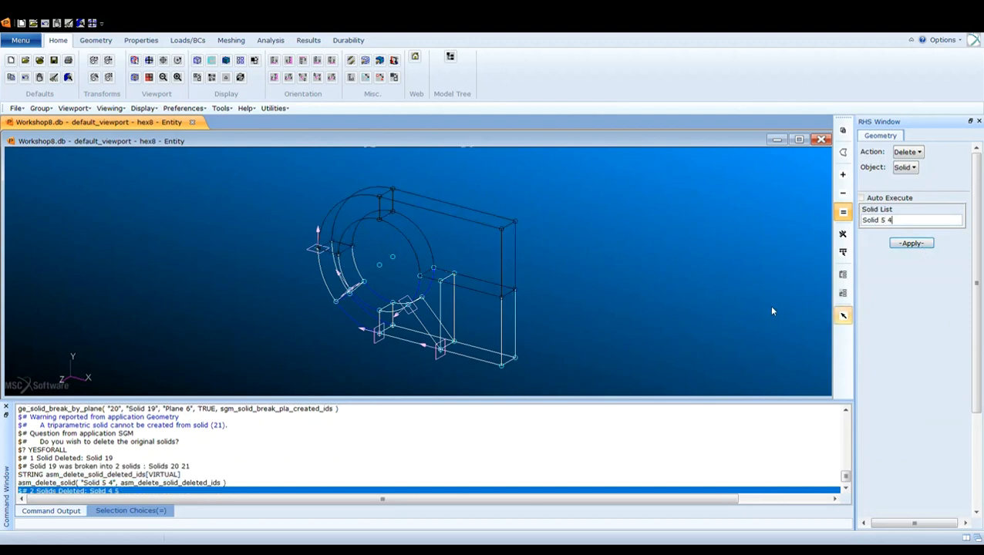
- Delete all the break planes, Planes 1:3, 5 and 6
{"action": "left_click", "coordinate": [921, 156]}
{"action": "left_click", "coordinate": [903, 167]}
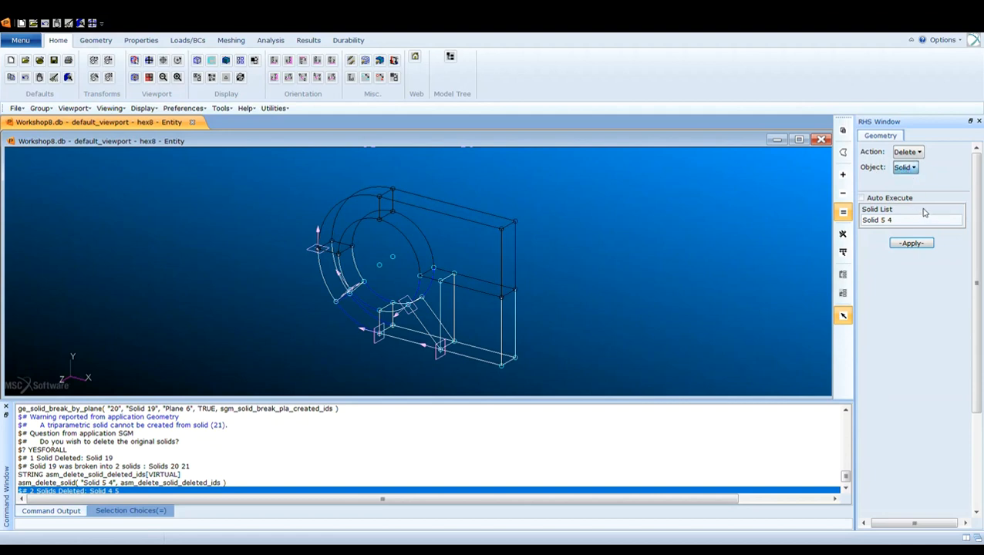
{"action": "left_click", "coordinate": [925, 256]}
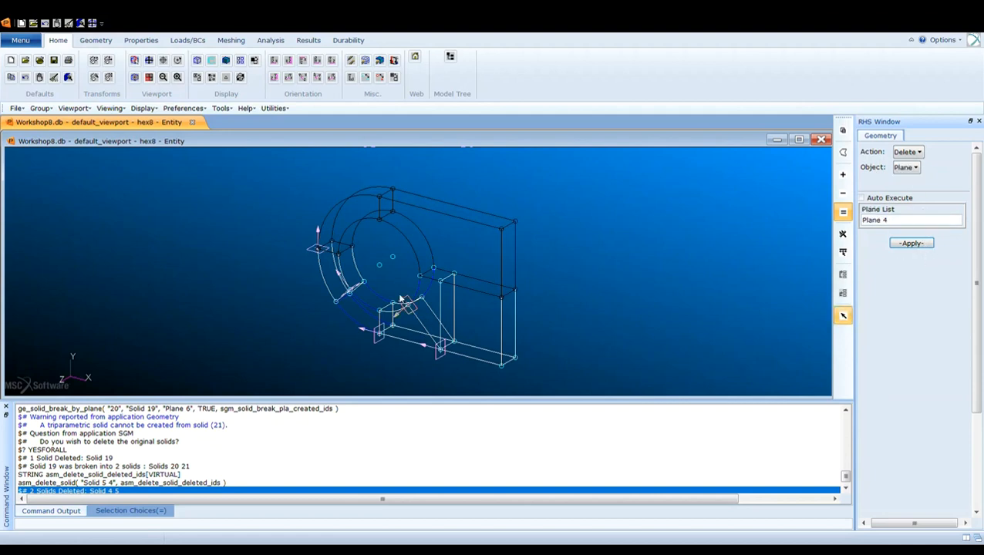
{"action": "left_click_drag", "start_coordinate": [277, 217], "coordinate": [615, 415]}
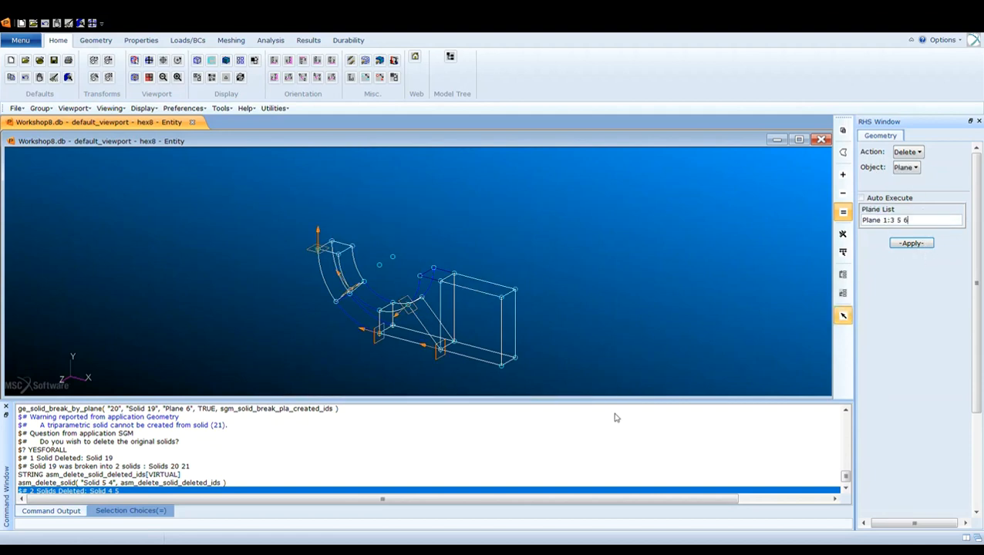
{"action": "left_click", "coordinate": [918, 245]}
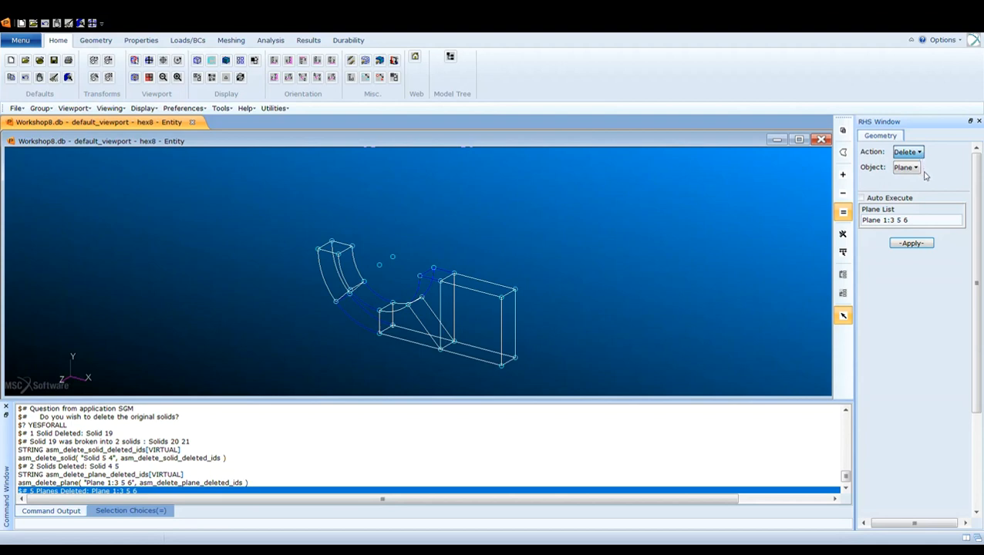
{"action": "left_click", "coordinate": [926, 171]}
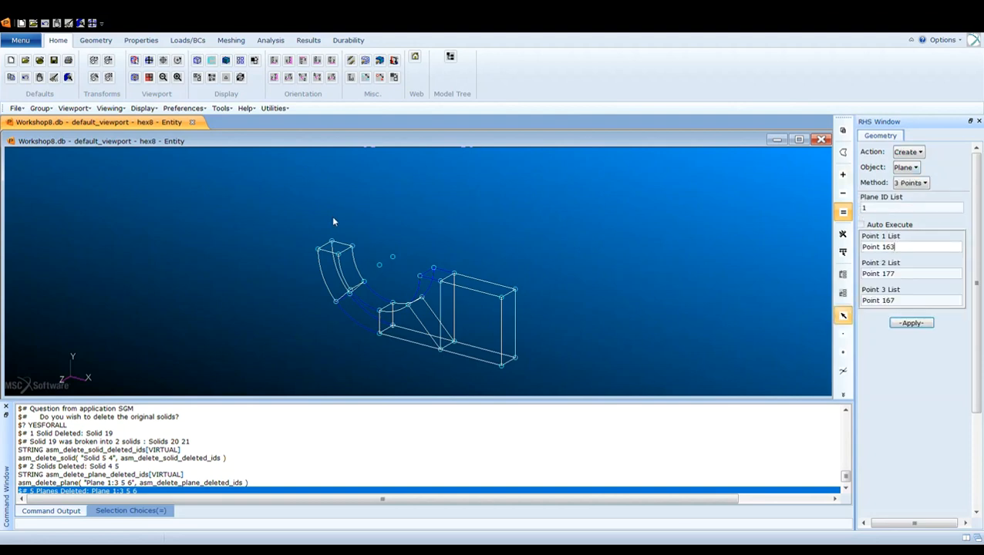
- Reduce the point display size to 1 and change the Solid entity color to black
{"action": "left_click", "coordinate": [366, 78]}
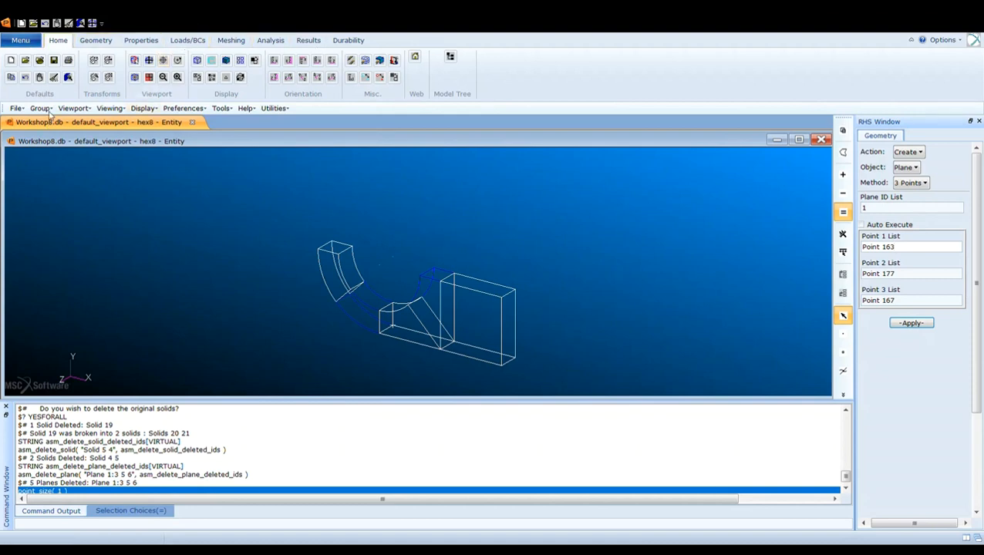
{"action": "left_click", "coordinate": [144, 109]}
{"action": "left_click", "coordinate": [174, 122]}
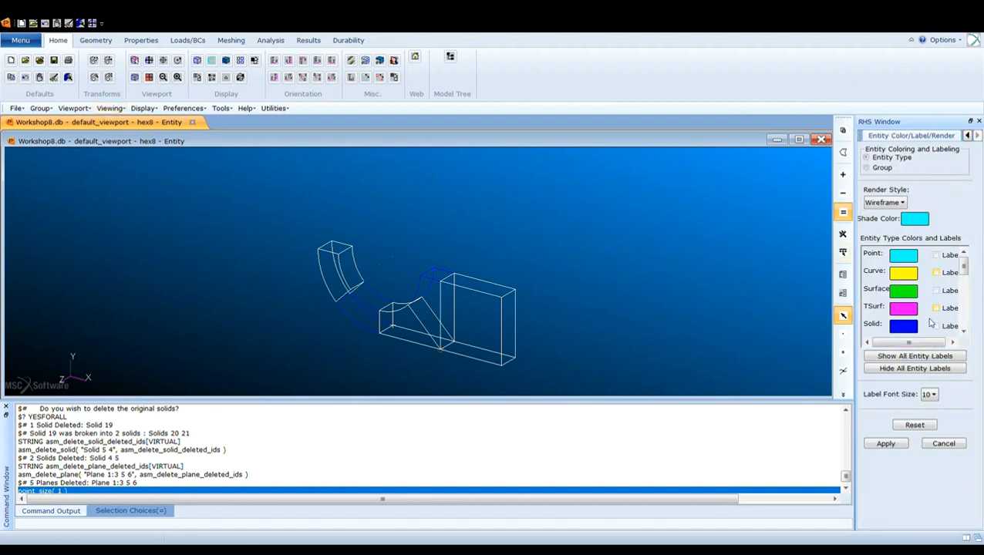
{"action": "scroll", "coordinate": [928, 309], "scroll_direction": "down", "scroll_amount": 3}
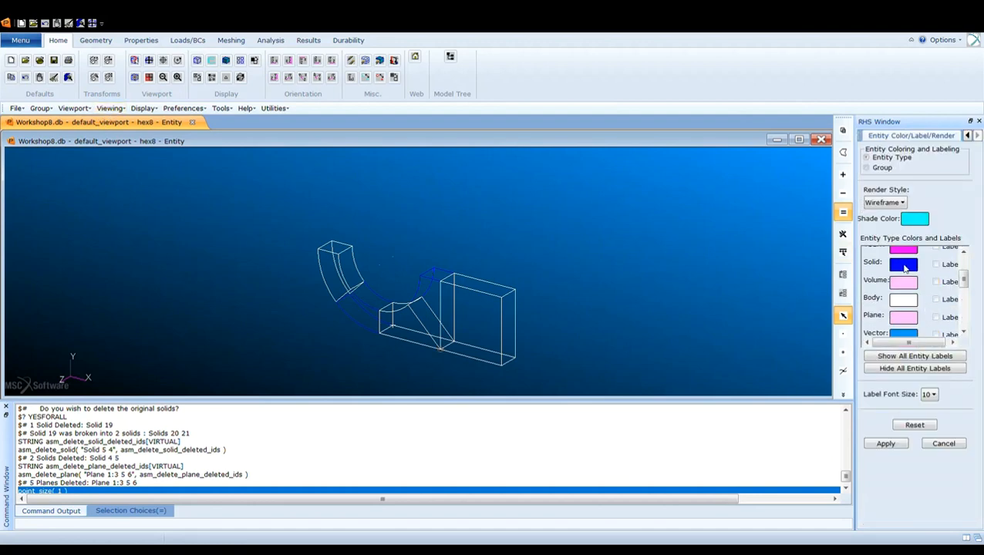
{"action": "left_click", "coordinate": [905, 266]}
{"action": "left_click", "coordinate": [894, 444]}
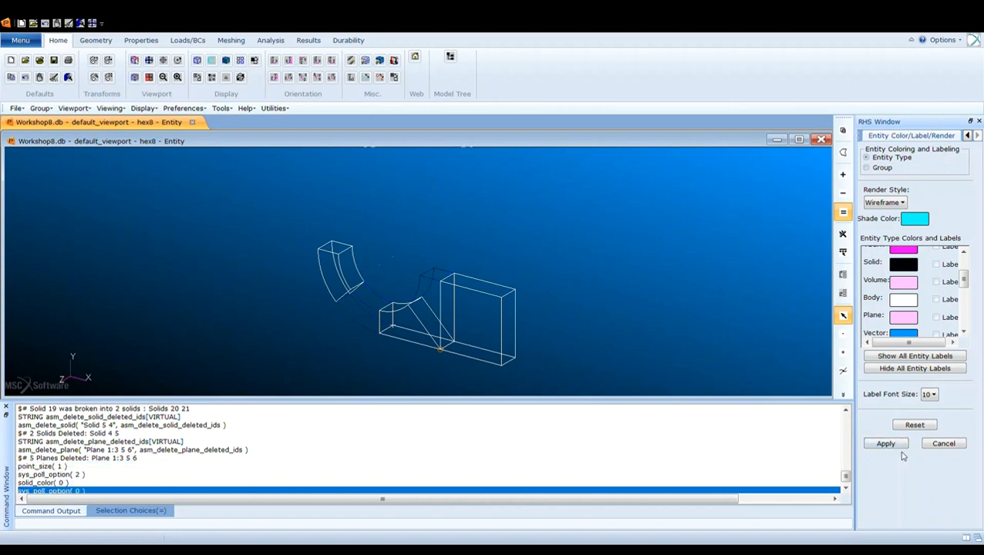
{"action": "left_click", "coordinate": [887, 444]}
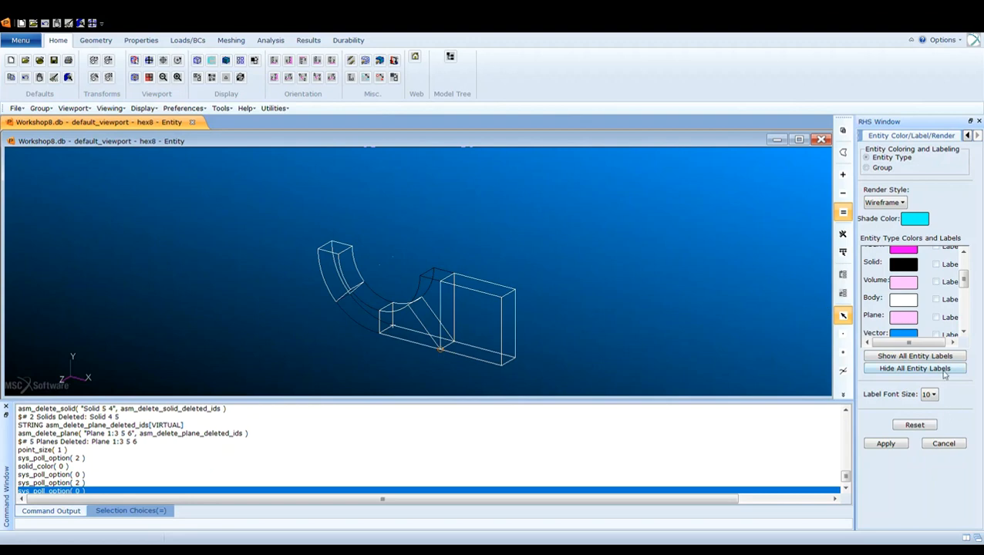
{"action": "left_click", "coordinate": [942, 447]}
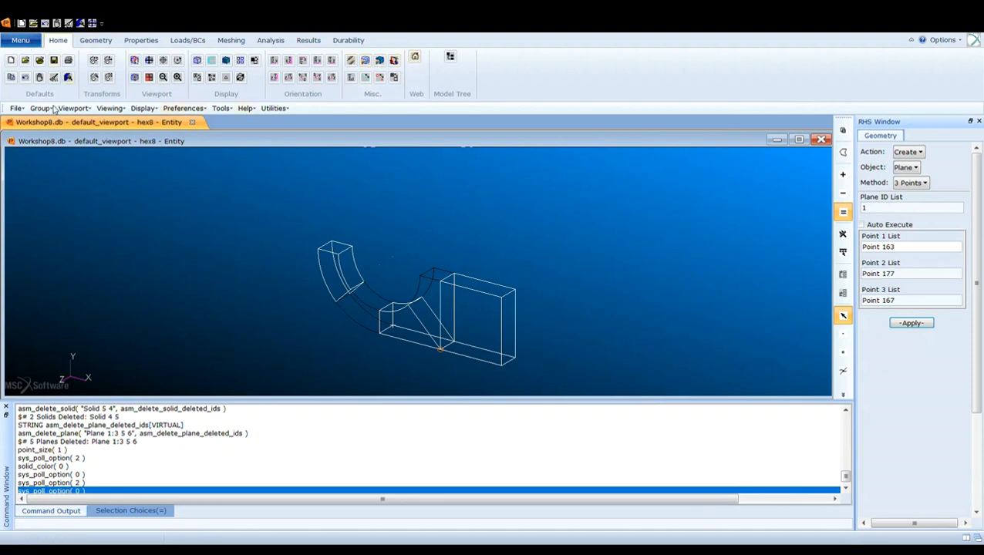
{"action": "left_click", "coordinate": [95, 133]}
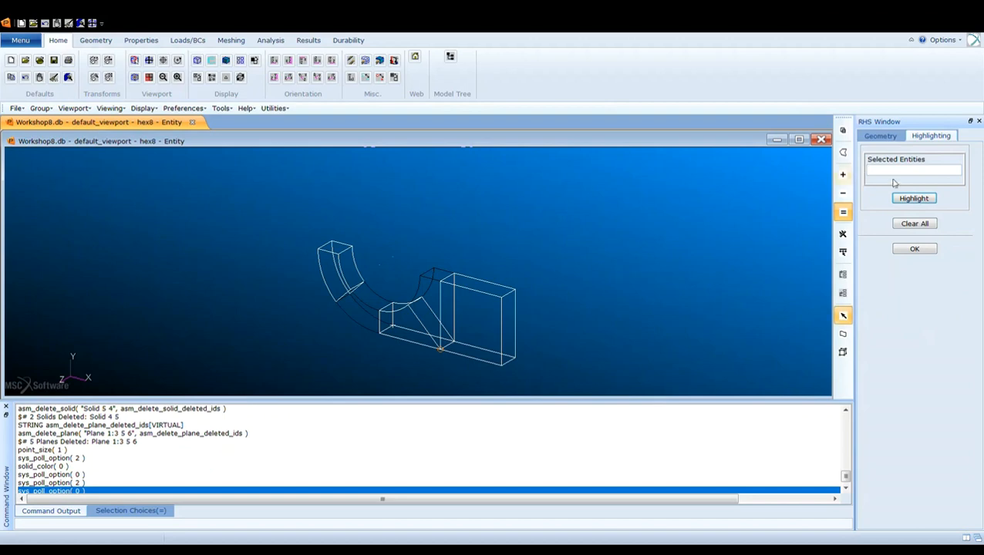
{"action": "left_click", "coordinate": [917, 249]}
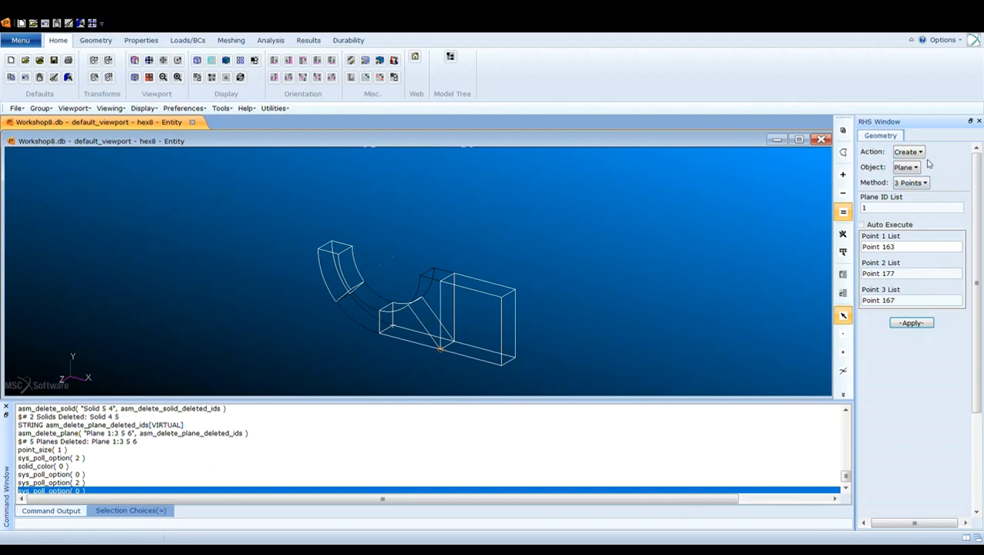
- Refit Solids 16:18, 20 and 21 to TriCubicNet with Auto Execute off, deleting the originals and allowing duplicate solids
{"action": "left_click", "coordinate": [918, 152]}
{"action": "left_click", "coordinate": [918, 188]}
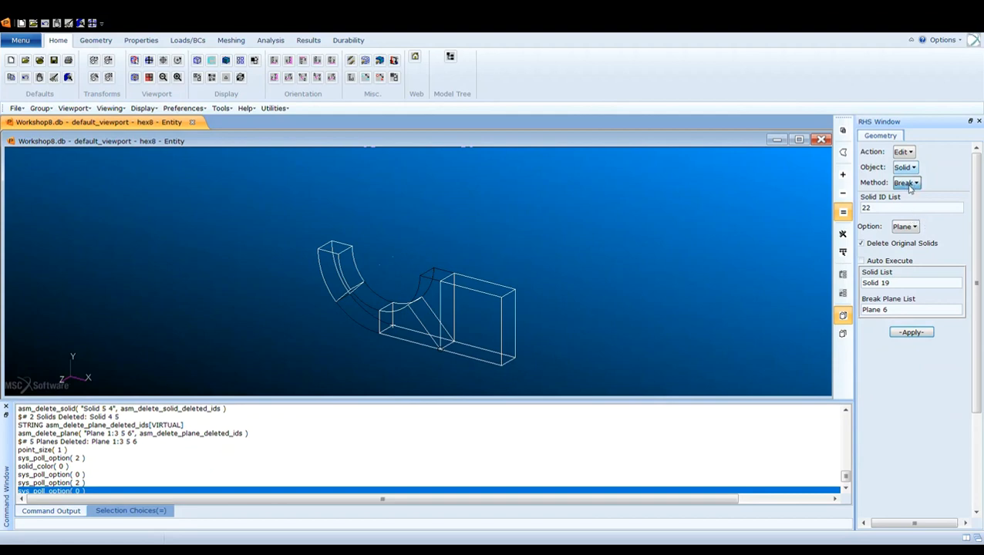
{"action": "left_click", "coordinate": [912, 189]}
{"action": "left_click", "coordinate": [929, 242]}
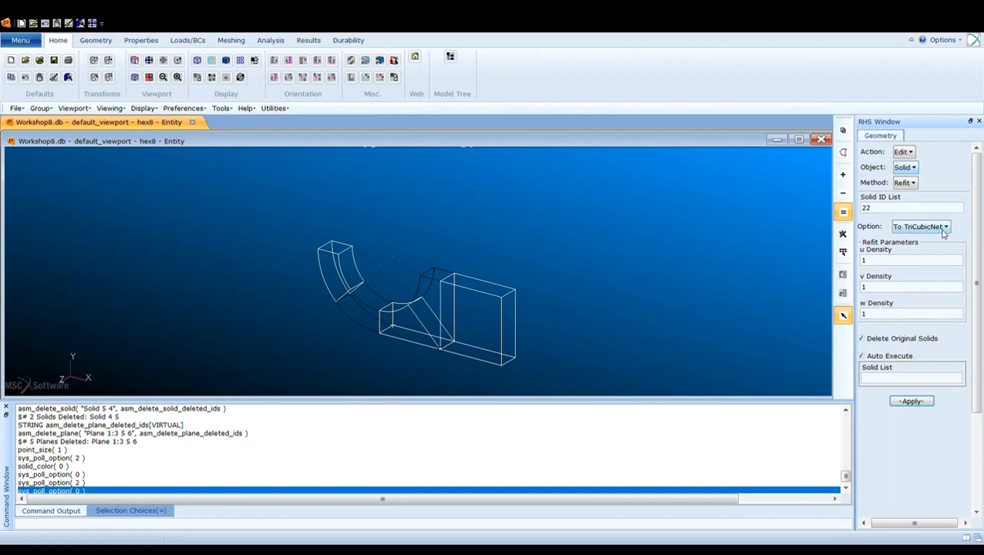
{"action": "left_click", "coordinate": [881, 358]}
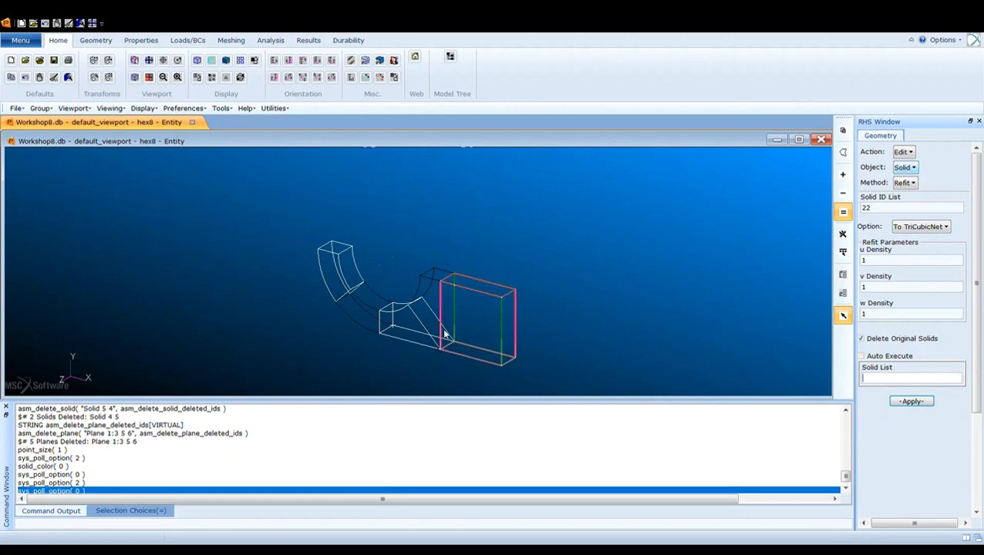
{"action": "left_click_drag", "start_coordinate": [298, 229], "coordinate": [591, 398]}
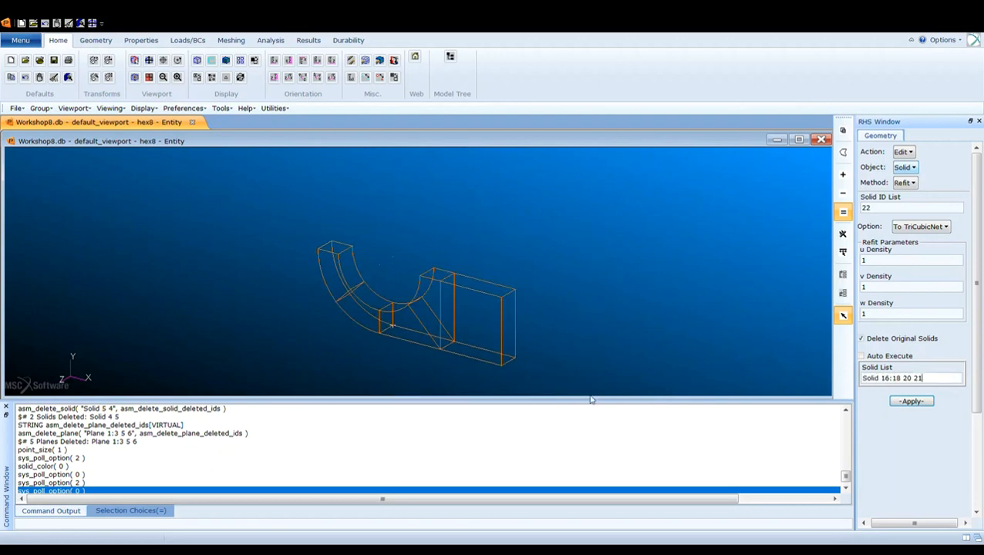
{"action": "left_click", "coordinate": [912, 402]}
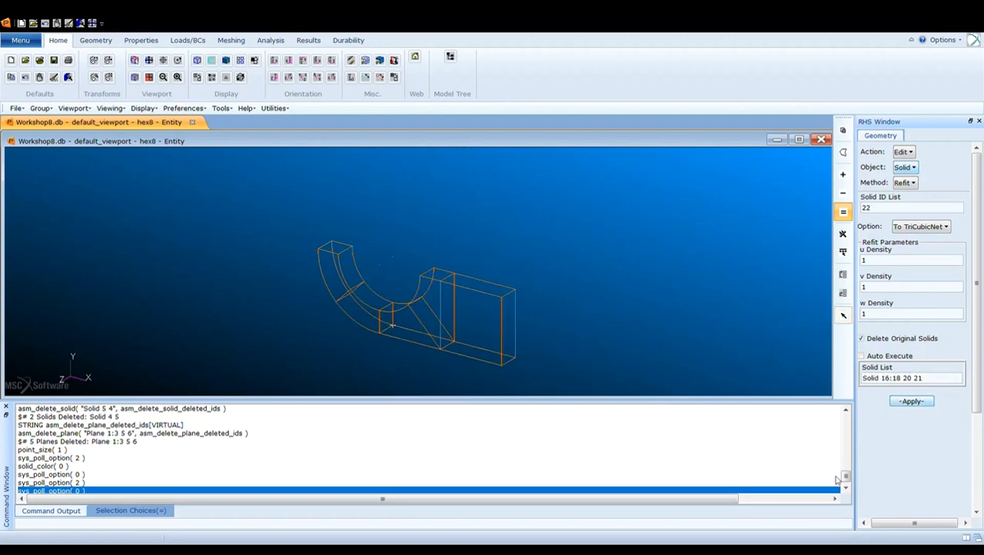
{"action": "left_click", "coordinate": [407, 333]}
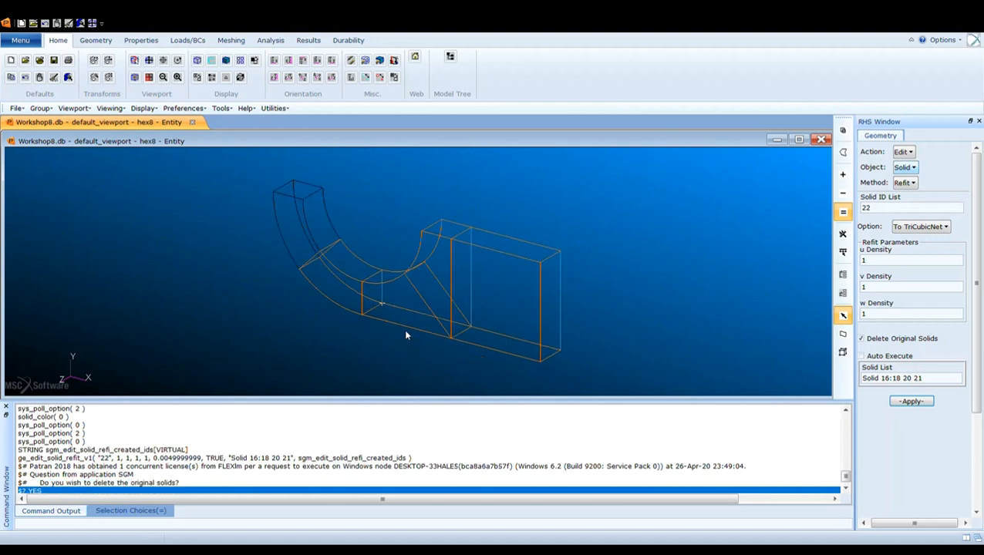
{"action": "left_click", "coordinate": [237, 331]}
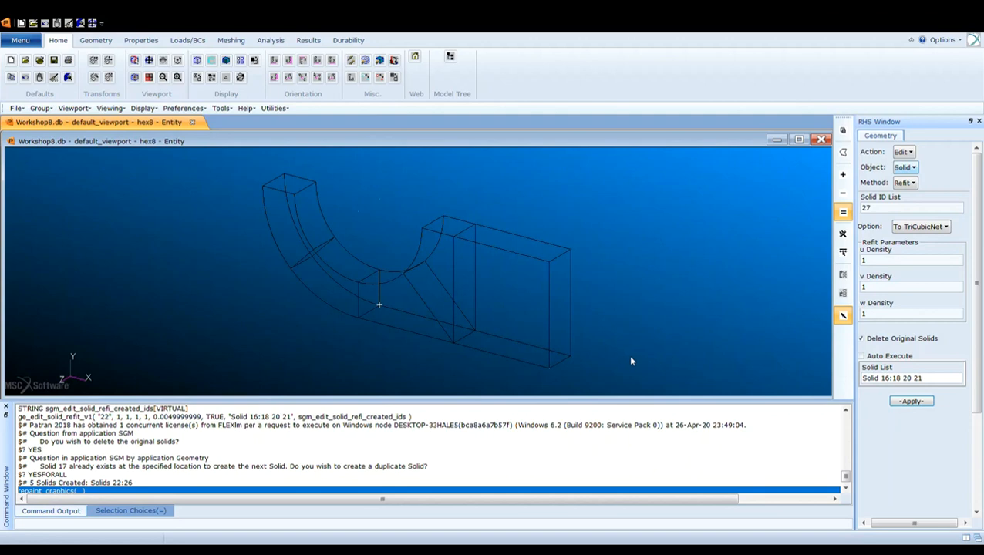
{"action": "left_click", "coordinate": [901, 156]}
{"action": "left_click", "coordinate": [912, 163]}
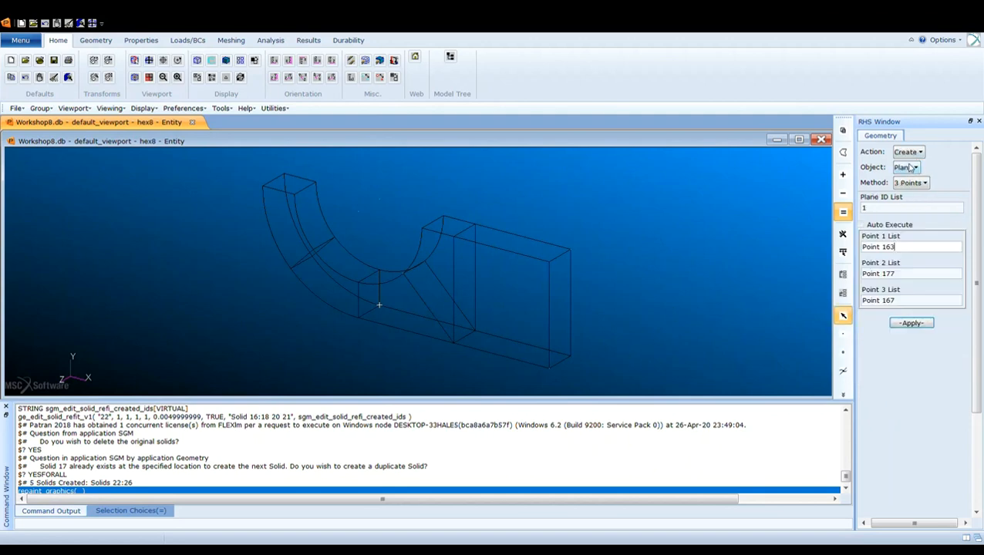
{"action": "left_click", "coordinate": [913, 171]}
{"action": "left_click", "coordinate": [927, 224]}
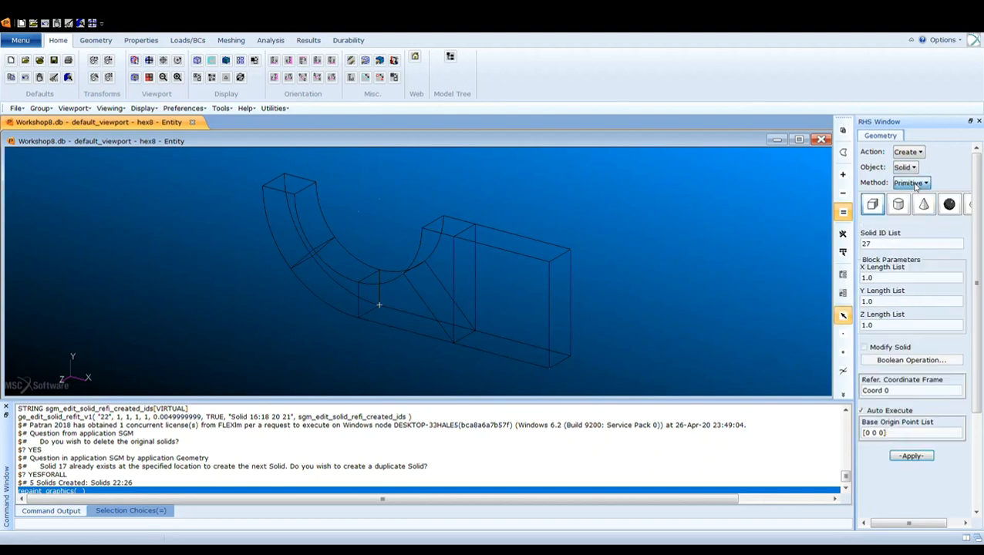
{"action": "left_click", "coordinate": [927, 215]}
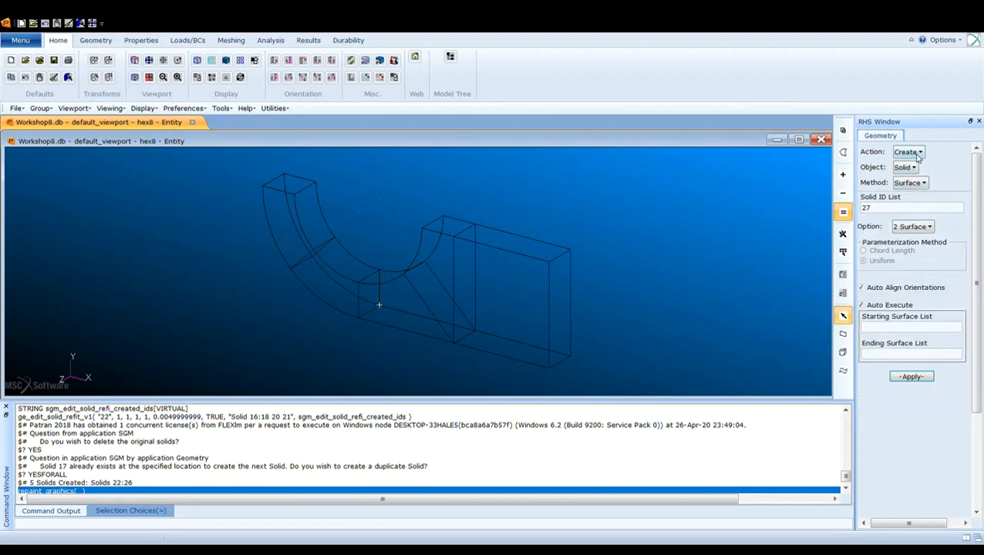
- Set up a solid mirror transform with Auto Execute off, defining the mirror plane by three points: Points 177, 179 and 185
{"action": "left_click", "coordinate": [917, 155]}
{"action": "left_click", "coordinate": [927, 215]}
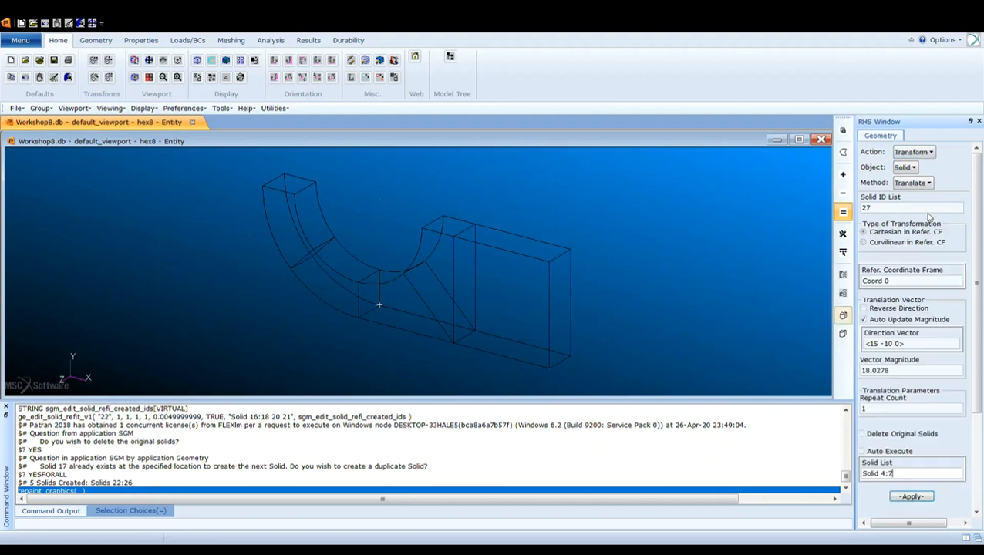
{"action": "left_click", "coordinate": [914, 183]}
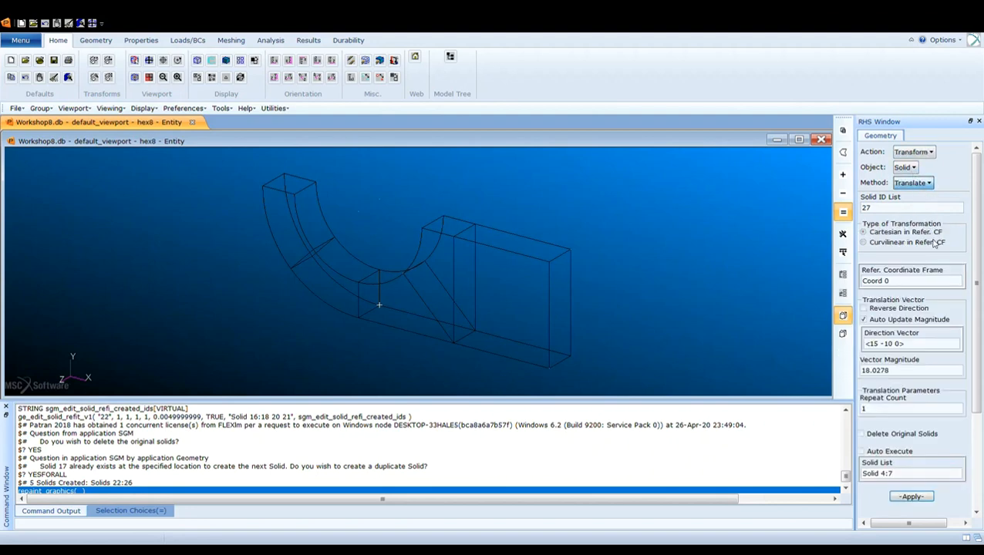
{"action": "left_click", "coordinate": [901, 233]}
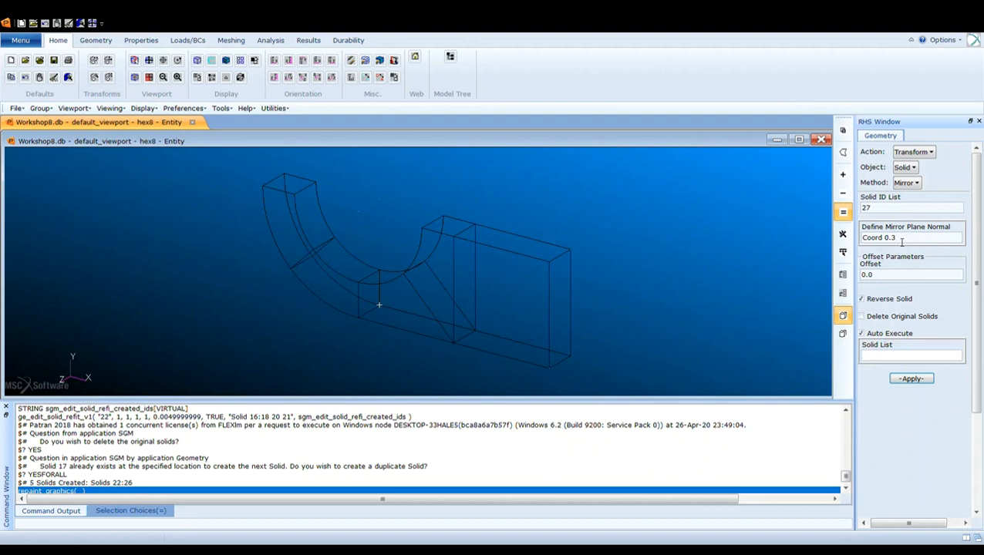
{"action": "left_click_drag", "start_coordinate": [900, 239], "coordinate": [859, 239]}
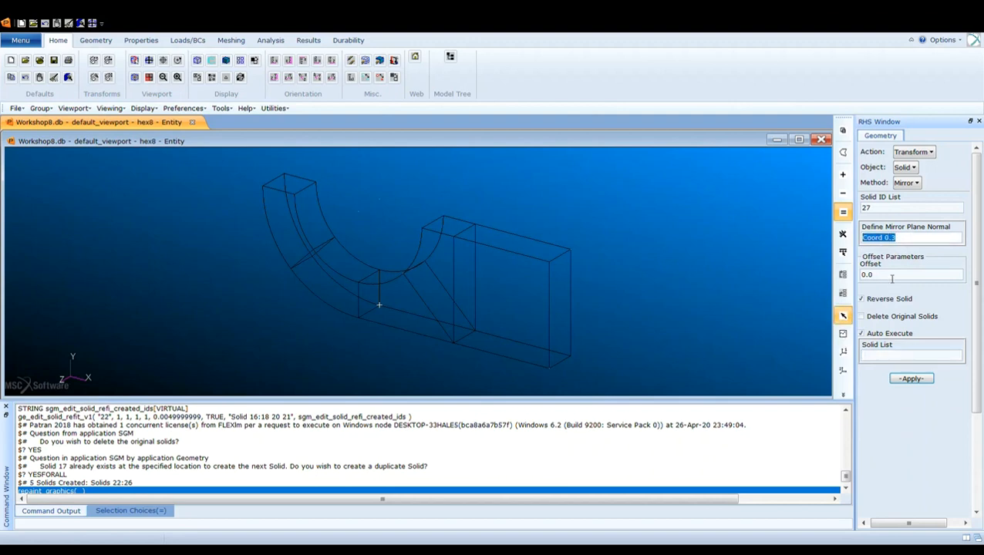
{"action": "key", "text": "Delete"}
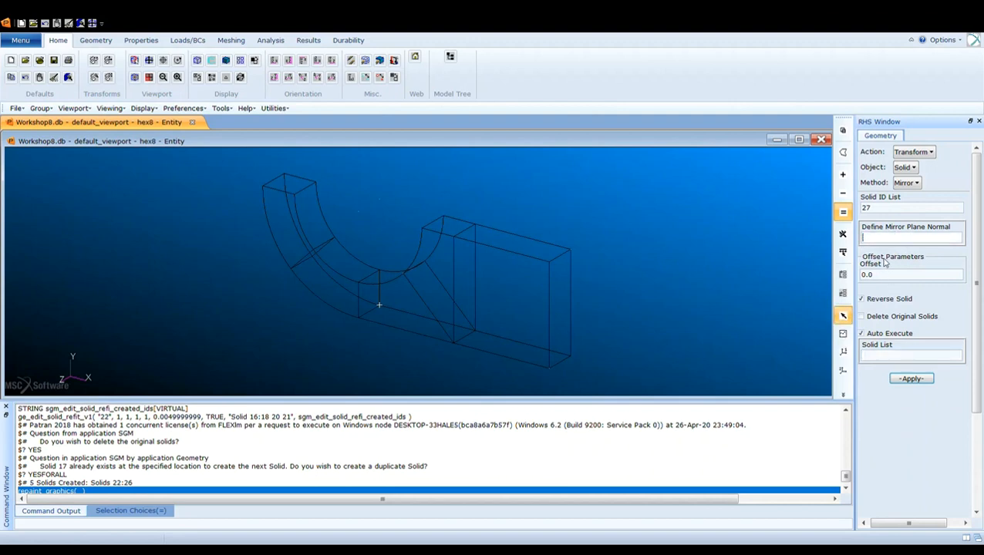
{"action": "left_click", "coordinate": [846, 334]}
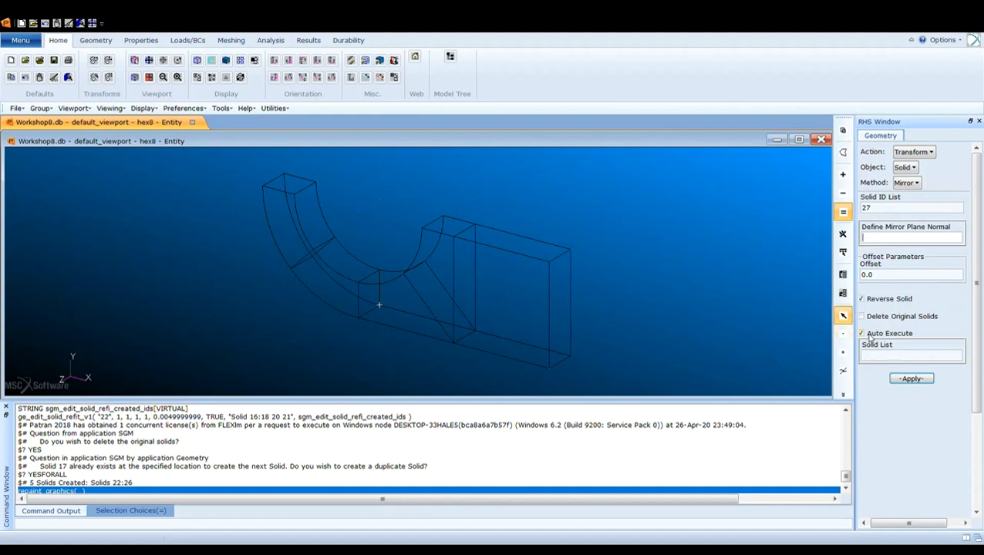
{"action": "left_click", "coordinate": [870, 336]}
{"action": "left_click", "coordinate": [570, 250]}
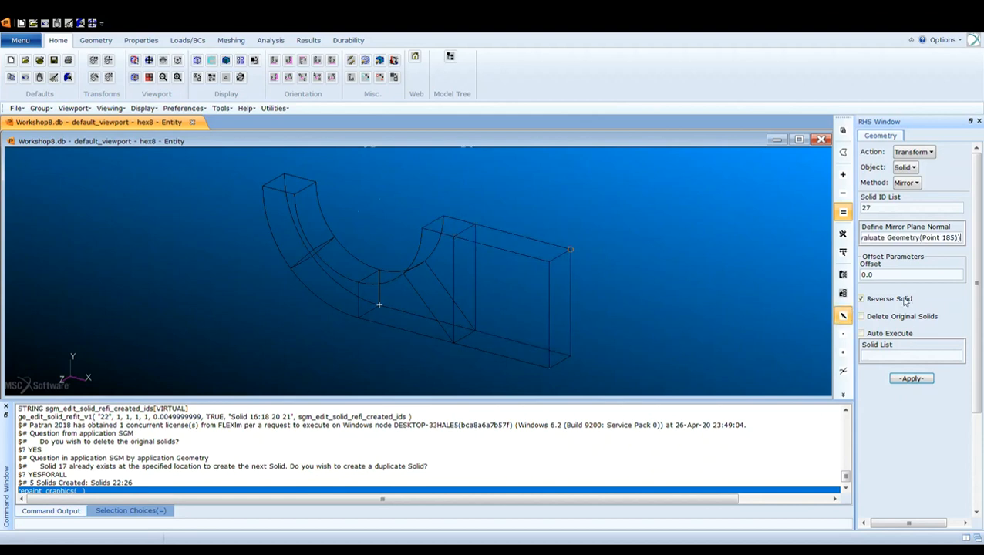
- Mirror all the lower lug solids, Solids 22:26, about the defined plane, keeping the originals
{"action": "left_click", "coordinate": [907, 361]}
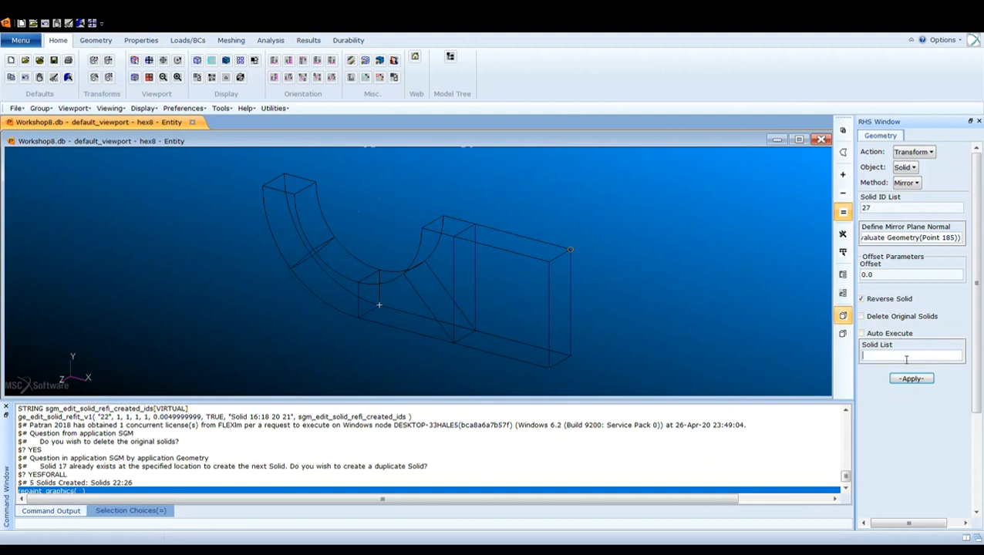
{"action": "left_click_drag", "start_coordinate": [230, 165], "coordinate": [645, 373]}
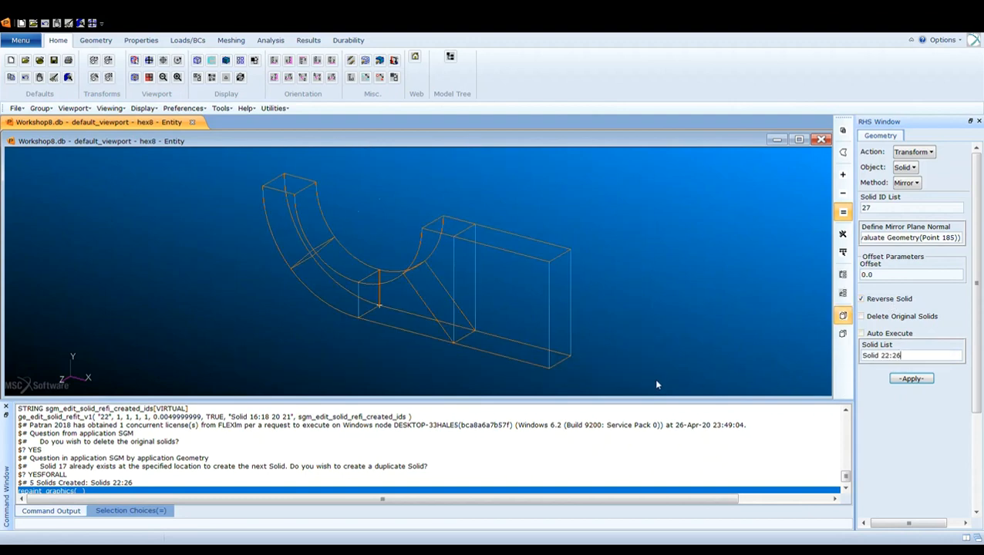
{"action": "left_click", "coordinate": [912, 379]}
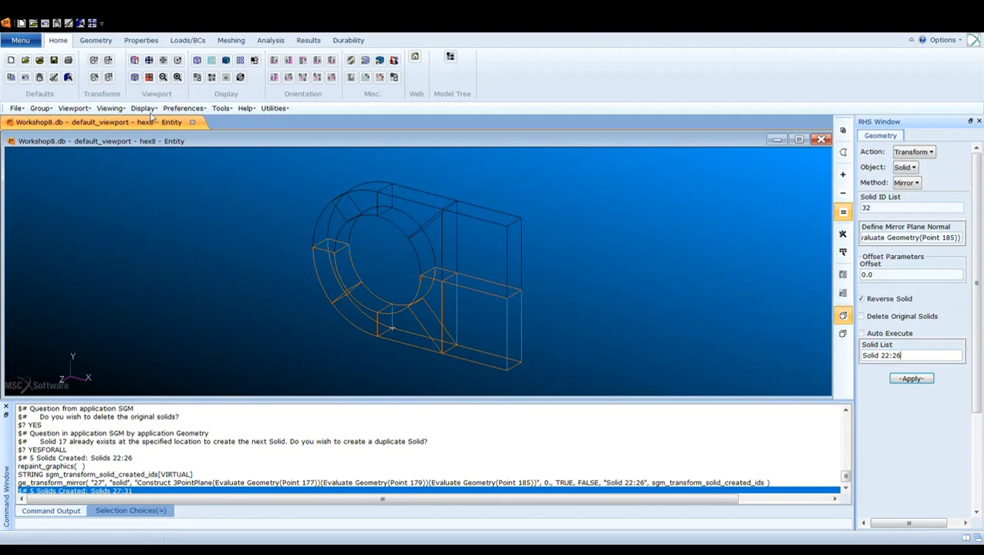
- Enlarge the point display size to 9 and create a new current group named hex20
{"action": "left_click", "coordinate": [367, 80]}
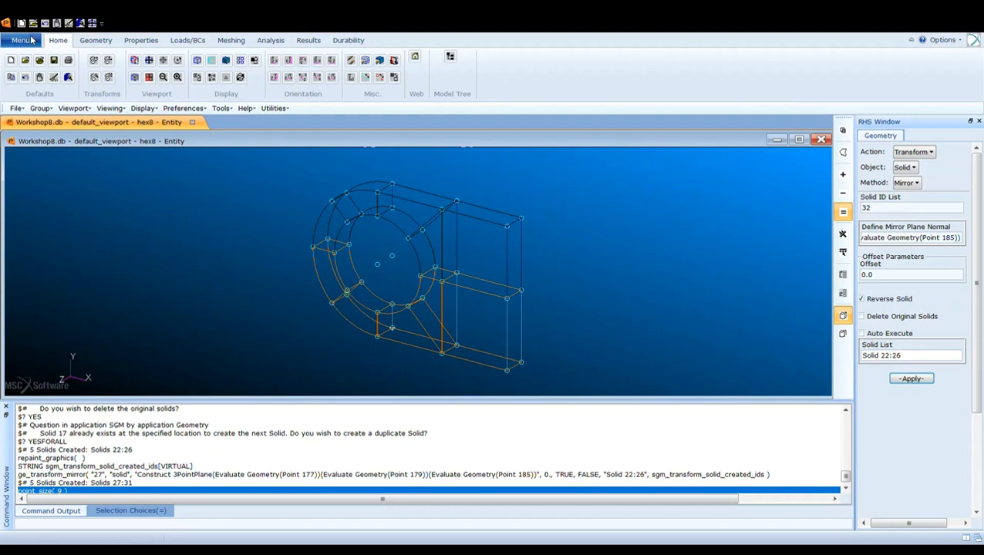
{"action": "left_click", "coordinate": [97, 75]}
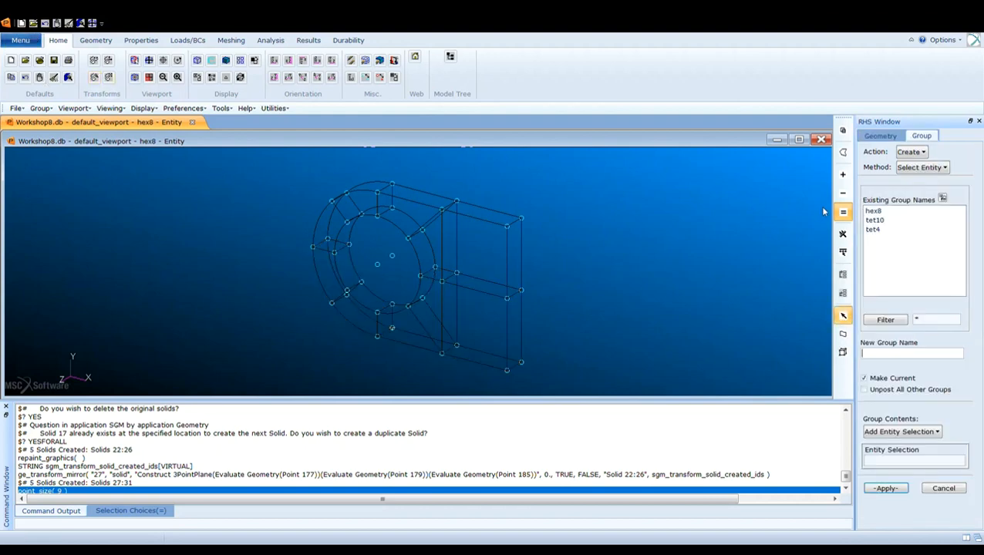
{"action": "type", "text": "hex20"}
{"action": "left_click", "coordinate": [885, 489]}
{"action": "left_click", "coordinate": [947, 488]}
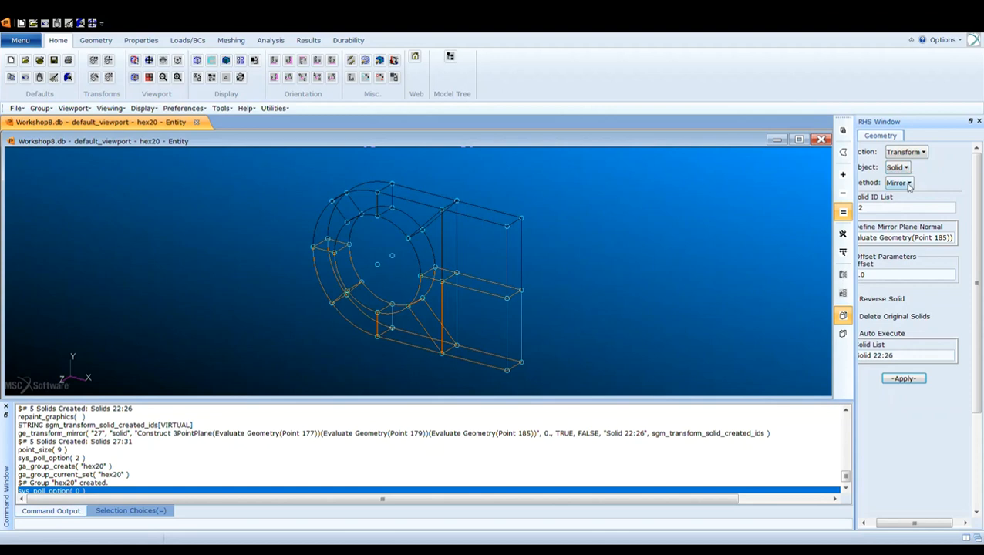
- Copy all the hex8 lug solids, Solids 22:31, into the hex20 group by translating them along <15 0 0>, keeping the originals
{"action": "left_click", "coordinate": [910, 184]}
{"action": "left_click", "coordinate": [915, 203]}
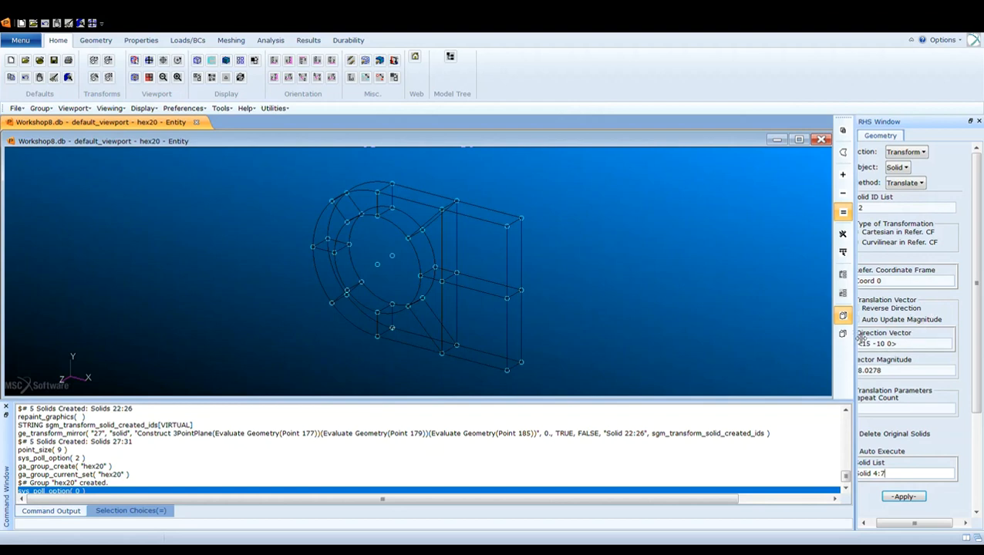
{"action": "left_click_drag", "start_coordinate": [854, 335], "coordinate": [826, 337]}
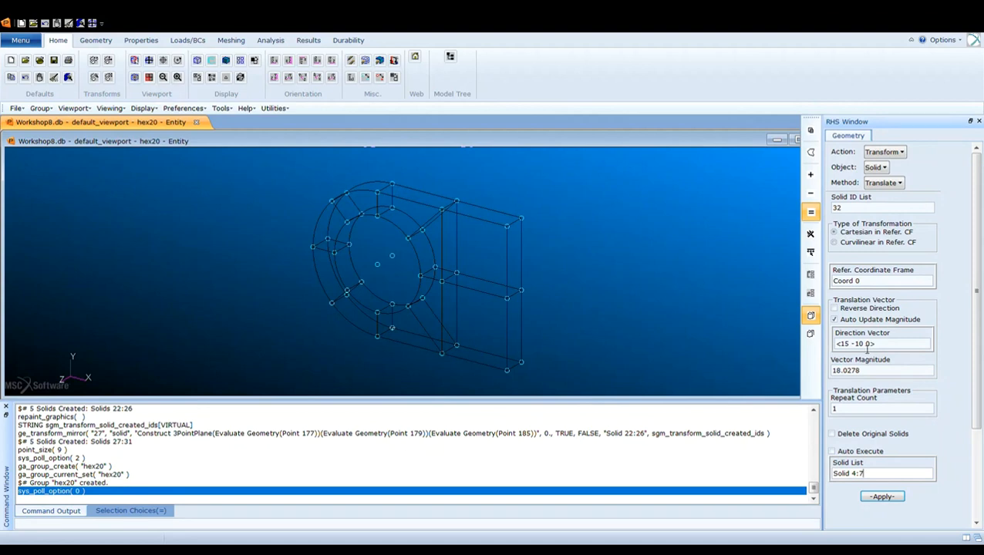
{"action": "left_click", "coordinate": [864, 344]}
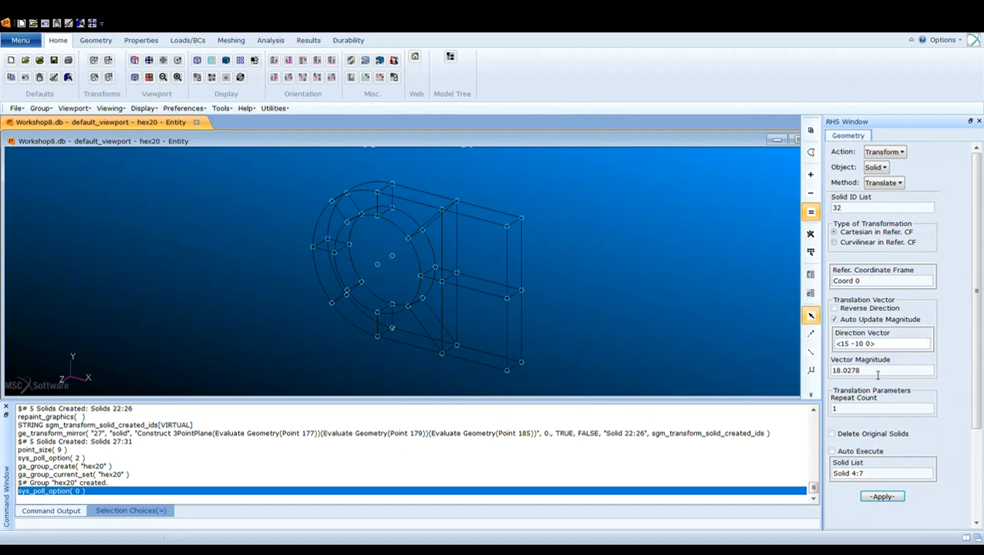
{"action": "key", "text": "BackSpace"}
{"action": "key", "text": "BackSpace"}
{"action": "key", "text": "BackSpace"}
{"action": "type", "text": "0"}
{"action": "left_click_drag", "start_coordinate": [865, 474], "coordinate": [830, 475]}
{"action": "left_click_drag", "start_coordinate": [259, 166], "coordinate": [615, 394]}
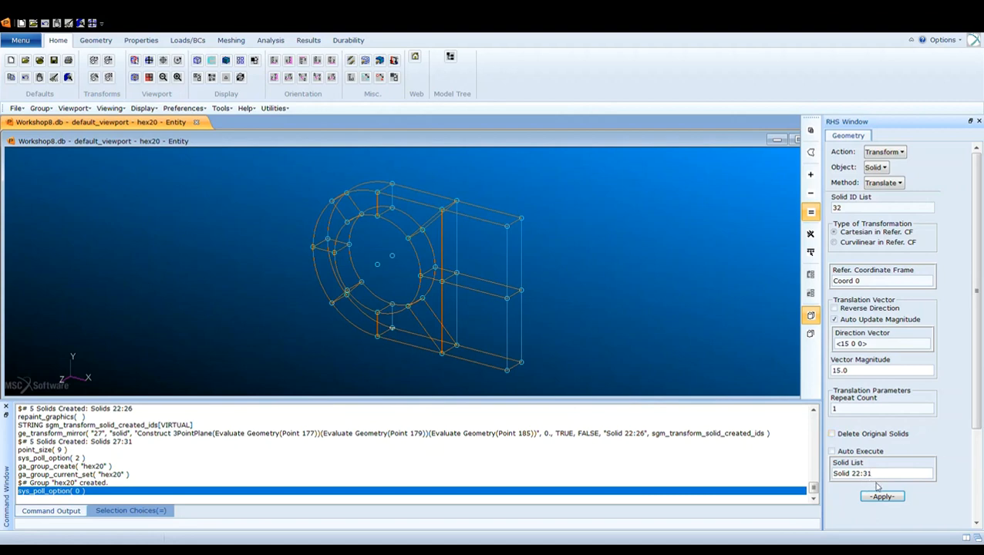
{"action": "left_click", "coordinate": [887, 499]}
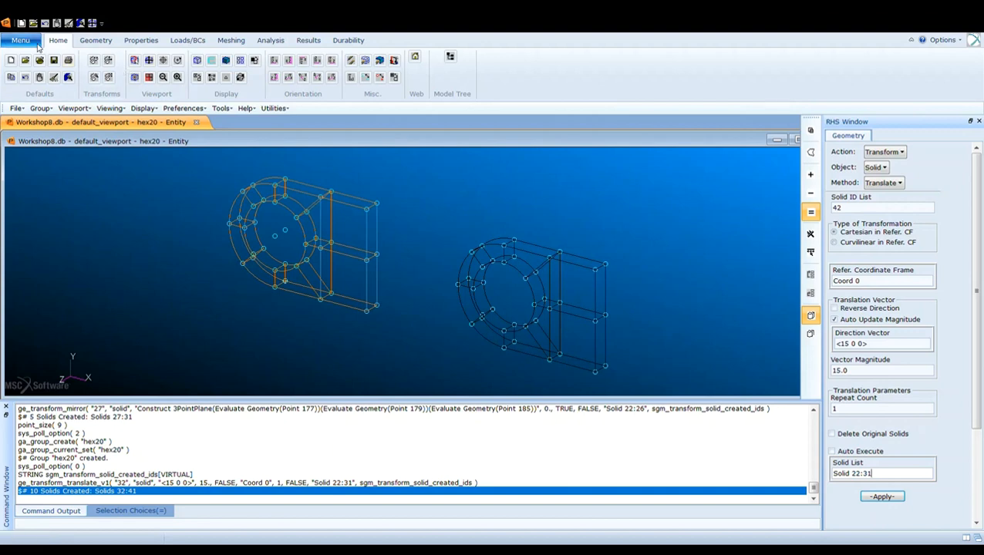
- Post all four groups, hex20, hex8, tet10 and tet4, and show them fitted in the front view
{"action": "left_click", "coordinate": [90, 88]}
{"action": "left_click", "coordinate": [888, 418]}
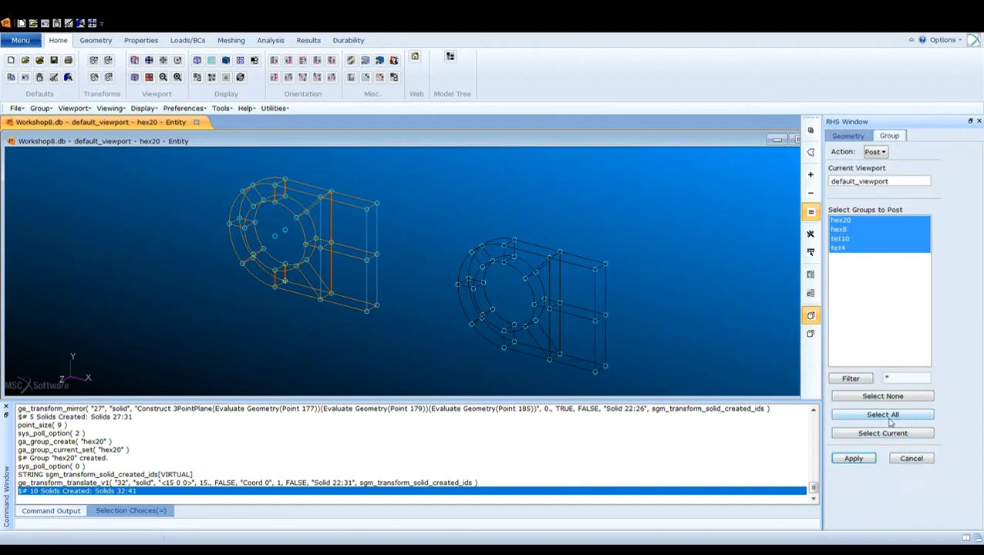
{"action": "left_click", "coordinate": [857, 459]}
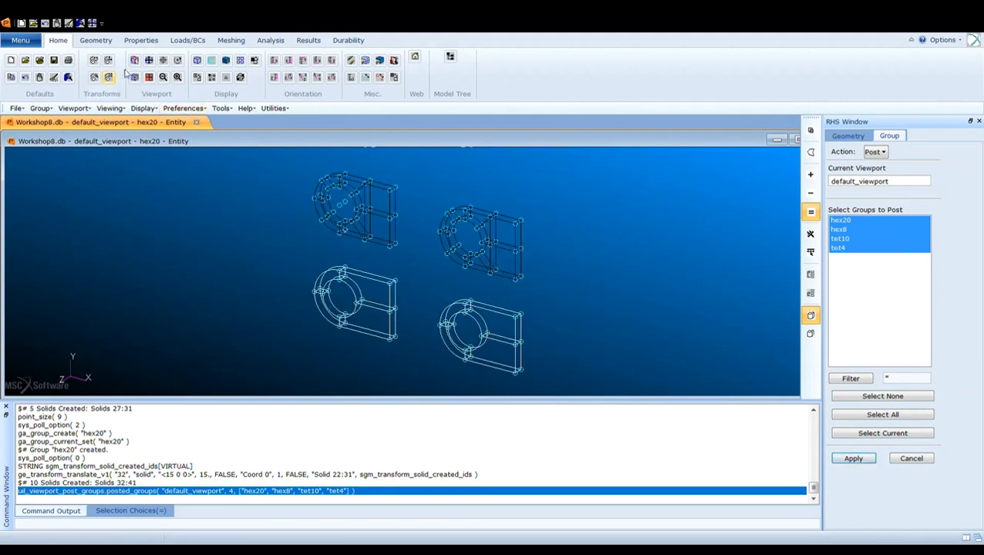
{"action": "left_click", "coordinate": [272, 63]}
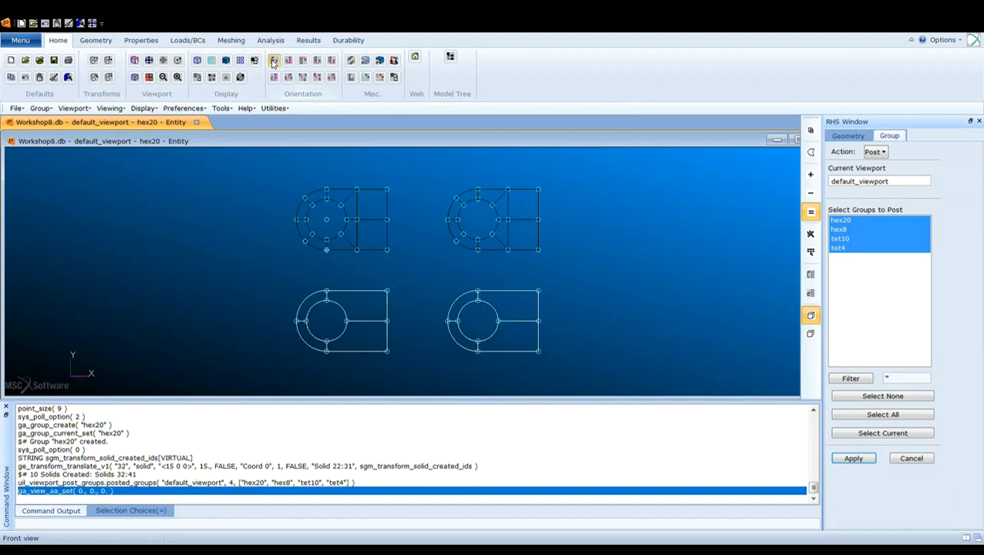
{"action": "left_click", "coordinate": [149, 61]}
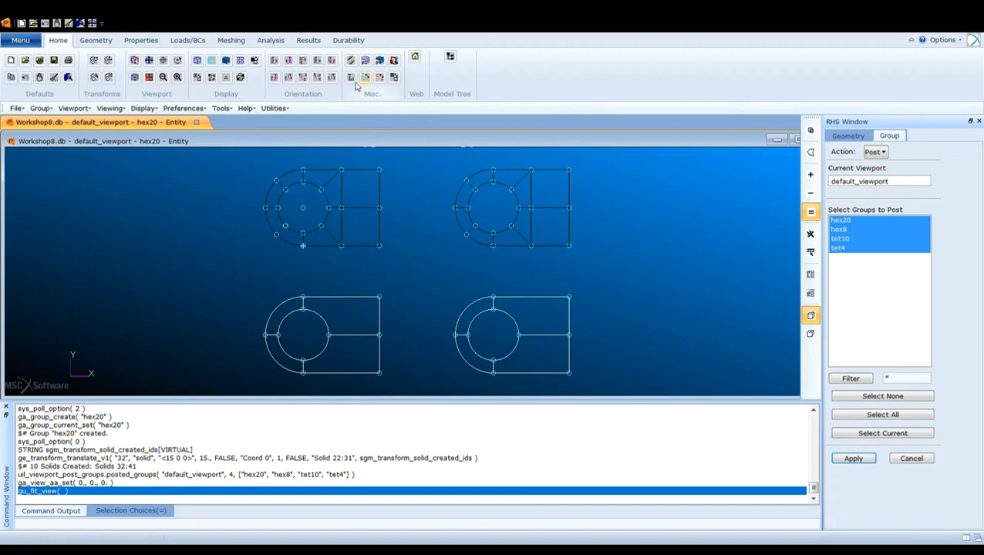
- Compare the four lugs in smooth shaded, hidden line and wireframe display, ending in wireframe
{"action": "left_click", "coordinate": [225, 61]}
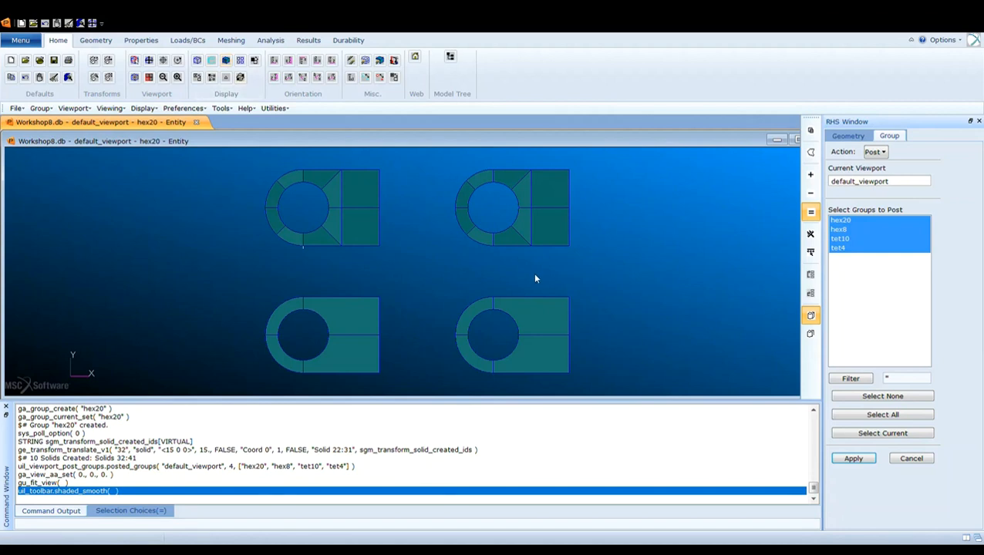
{"action": "left_click", "coordinate": [199, 63]}
{"action": "left_click", "coordinate": [212, 64]}
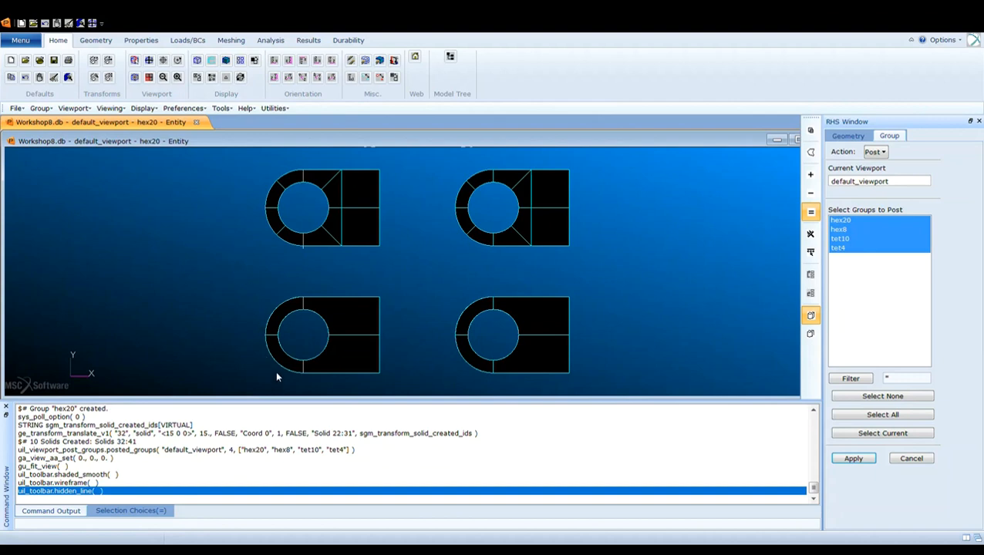
{"action": "left_click", "coordinate": [225, 61]}
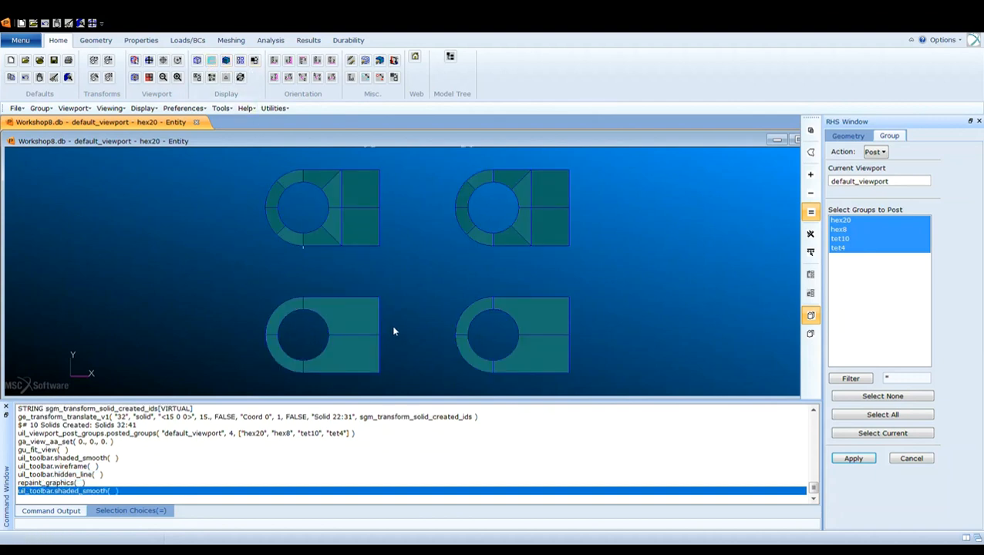
{"action": "left_click", "coordinate": [199, 62]}
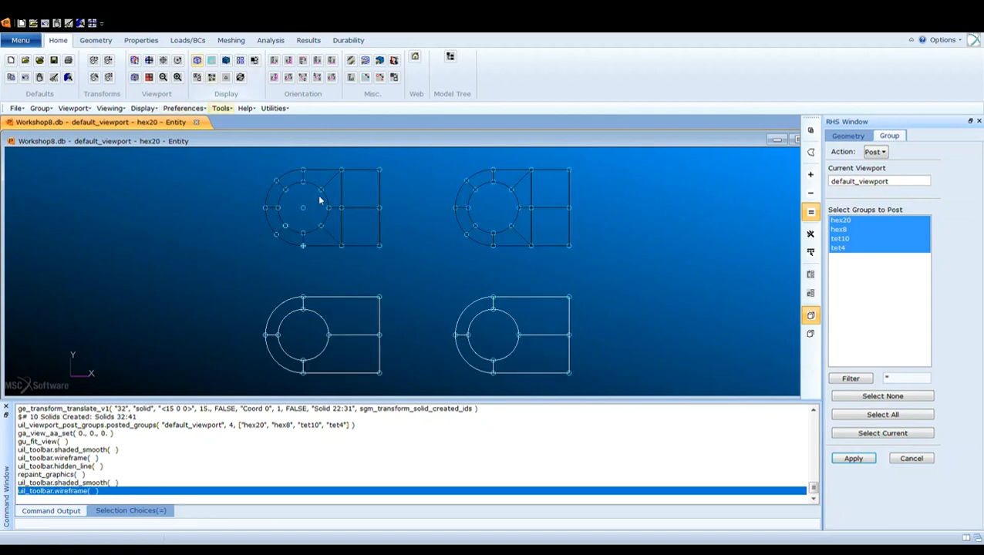
- Set up a rectangular 3Point coordinate frame with Auto Execute off and its origin at Point 195, atop the hex8 lug's hole
{"action": "middle_click_drag", "start_coordinate": [465, 297], "coordinate": [457, 300]}
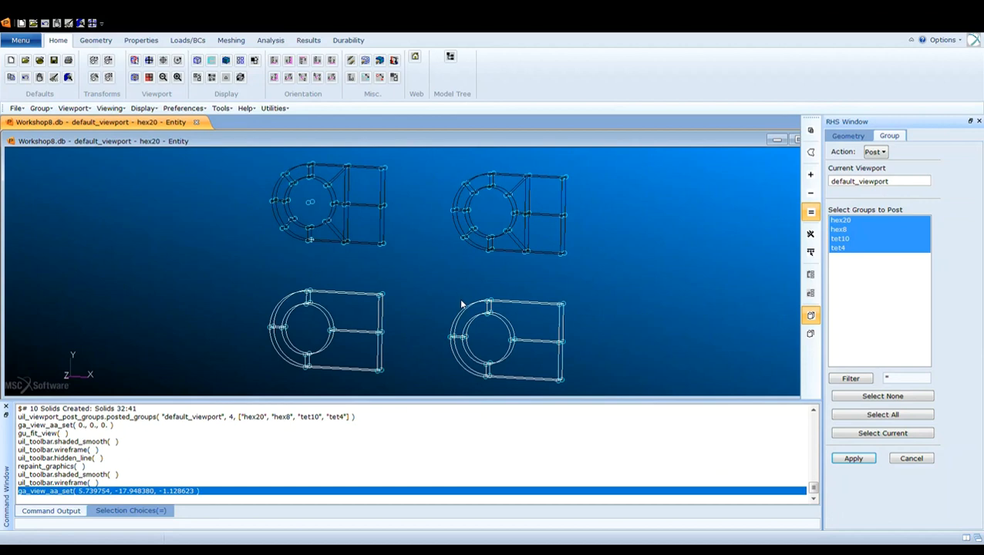
{"action": "left_click", "coordinate": [856, 135]}
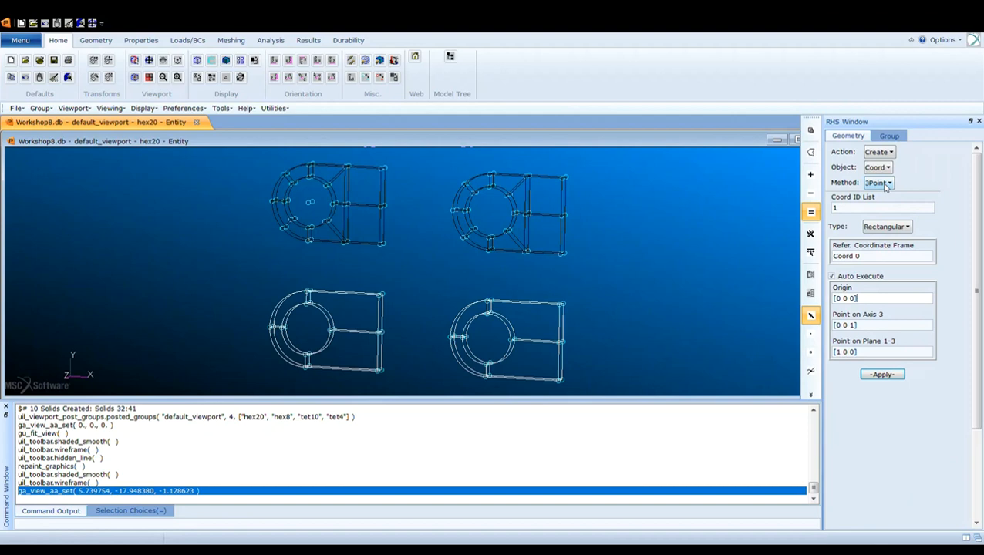
{"action": "left_click", "coordinate": [849, 279]}
{"action": "left_click", "coordinate": [865, 301]}
{"action": "scroll", "coordinate": [313, 209], "scroll_direction": "down", "scroll_amount": 2}
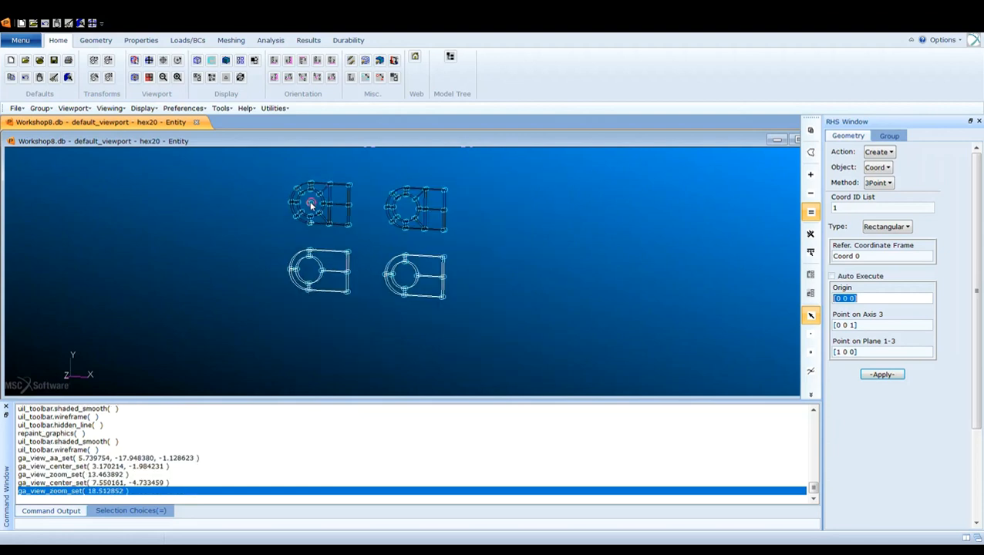
{"action": "scroll", "coordinate": [309, 203], "scroll_direction": "up", "scroll_amount": 3}
{"action": "scroll", "coordinate": [308, 205], "scroll_direction": "up", "scroll_amount": 3}
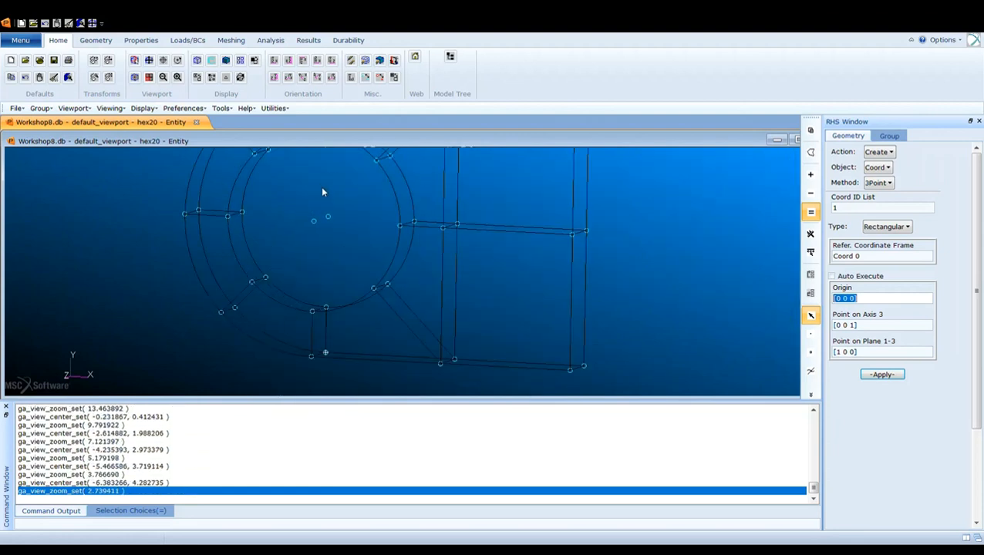
{"action": "mouse_move", "coordinate": [324, 192]}
{"action": "middle_mouse_down"}
{"action": "mouse_move", "coordinate": [327, 201]}
{"action": "mouse_move", "coordinate": [330, 188]}
{"action": "middle_mouse_up"}
{"action": "scroll", "coordinate": [330, 181], "scroll_direction": "down", "scroll_amount": 6}
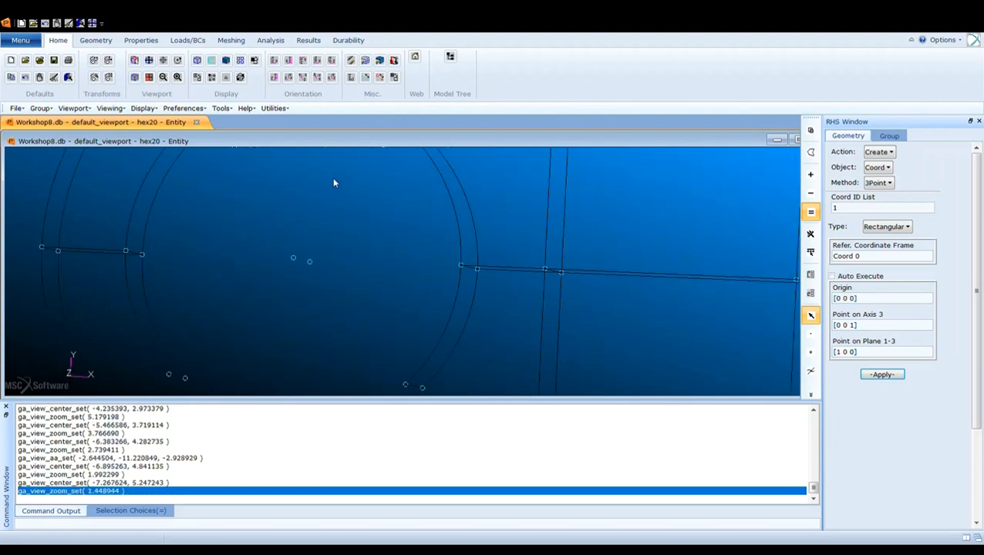
{"action": "scroll", "coordinate": [330, 185], "scroll_direction": "up", "scroll_amount": 2}
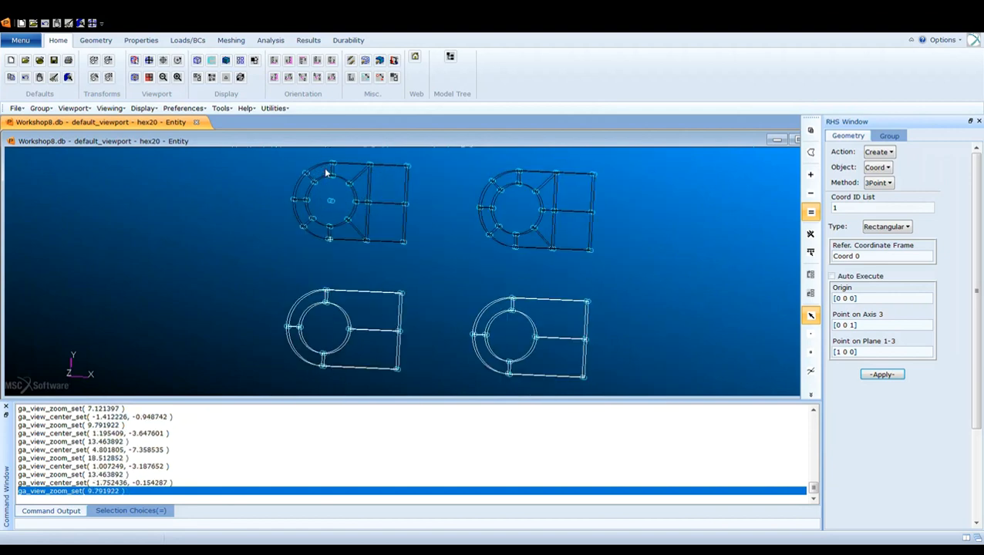
{"action": "scroll", "coordinate": [327, 173], "scroll_direction": "up", "scroll_amount": 1}
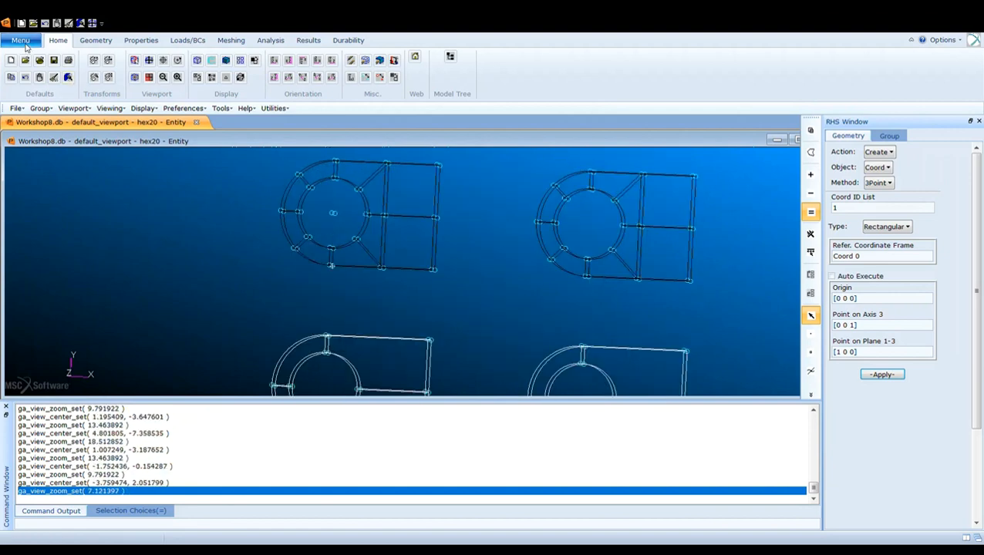
{"action": "scroll", "coordinate": [336, 185], "scroll_direction": "up", "scroll_amount": 1}
{"action": "left_click", "coordinate": [333, 176]}
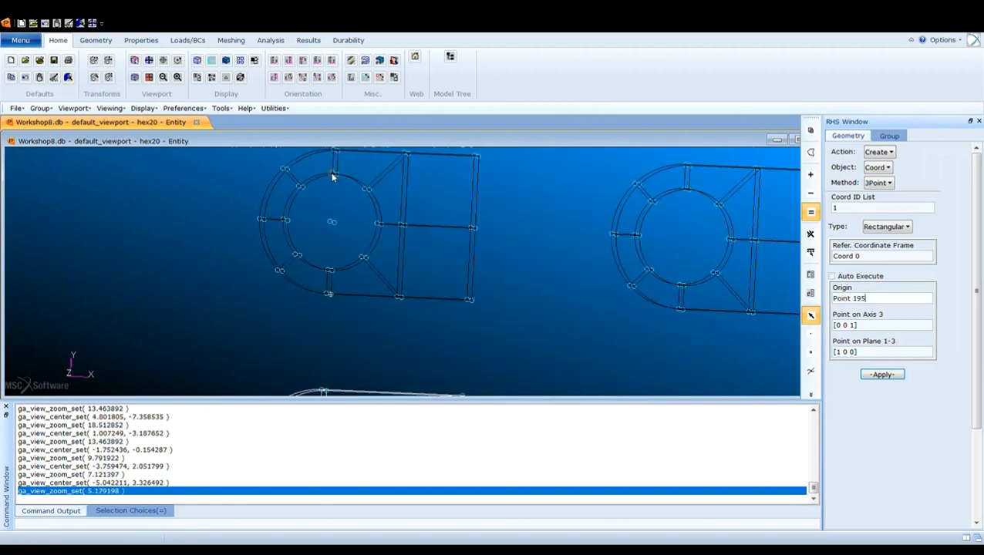
- Try creating the rectangular coordinate frame with Point 193 on Axis 3 and Point 149 on Plane 1-3, inspecting its orientation and undoing it
{"action": "left_click", "coordinate": [849, 325]}
{"action": "left_click", "coordinate": [338, 175]}
{"action": "left_click", "coordinate": [861, 350]}
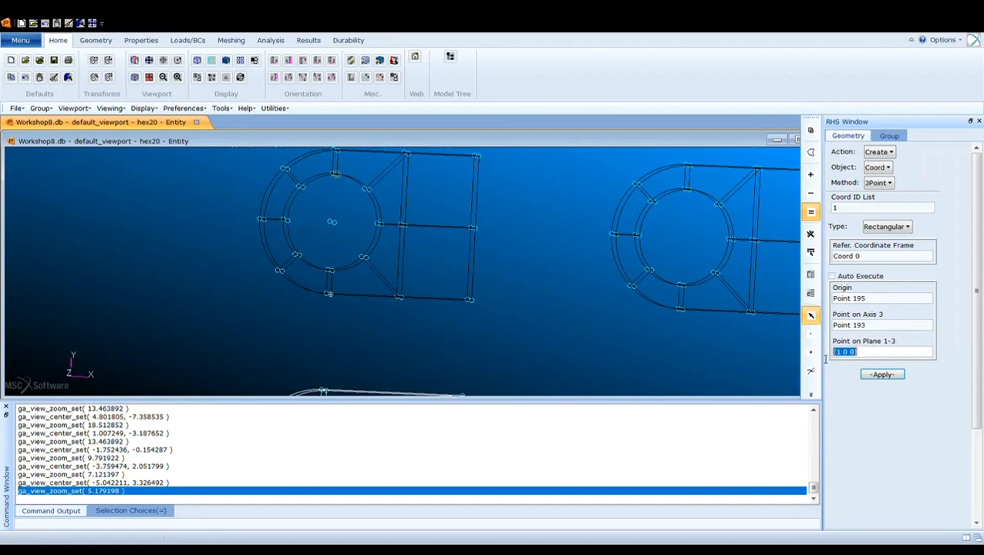
{"action": "left_click", "coordinate": [329, 222]}
{"action": "left_click", "coordinate": [877, 375]}
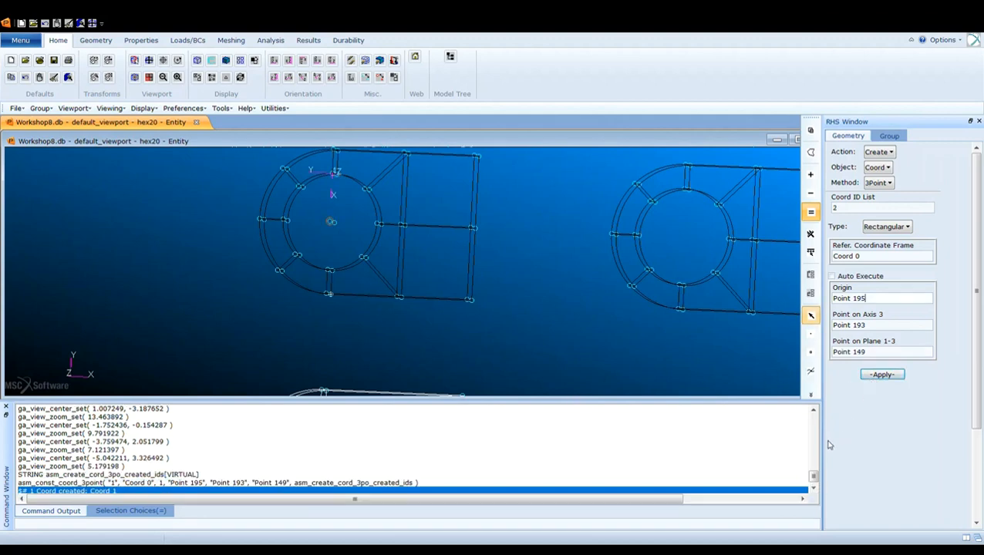
{"action": "scroll", "coordinate": [451, 243], "scroll_direction": "down", "scroll_amount": 1}
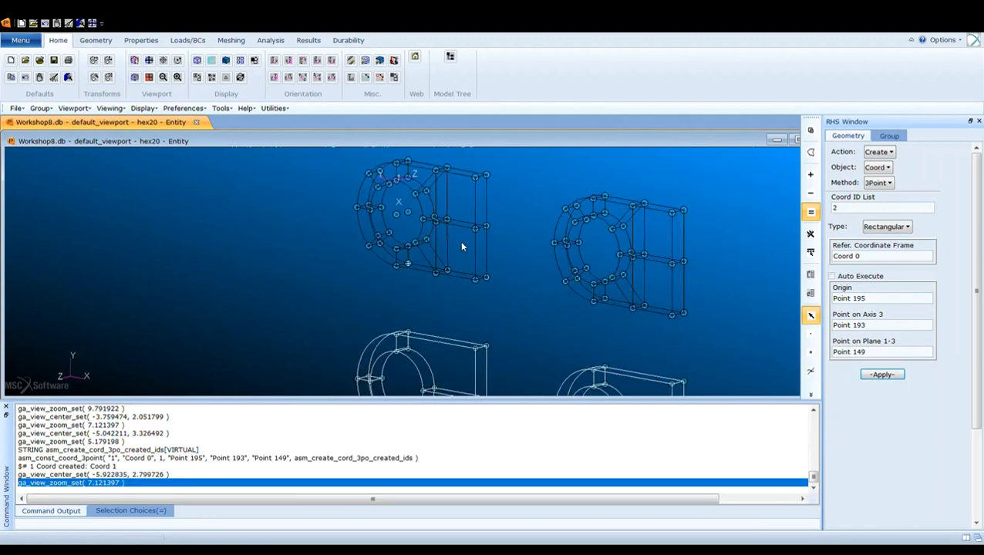
{"action": "middle_click_drag", "start_coordinate": [459, 240], "coordinate": [469, 238]}
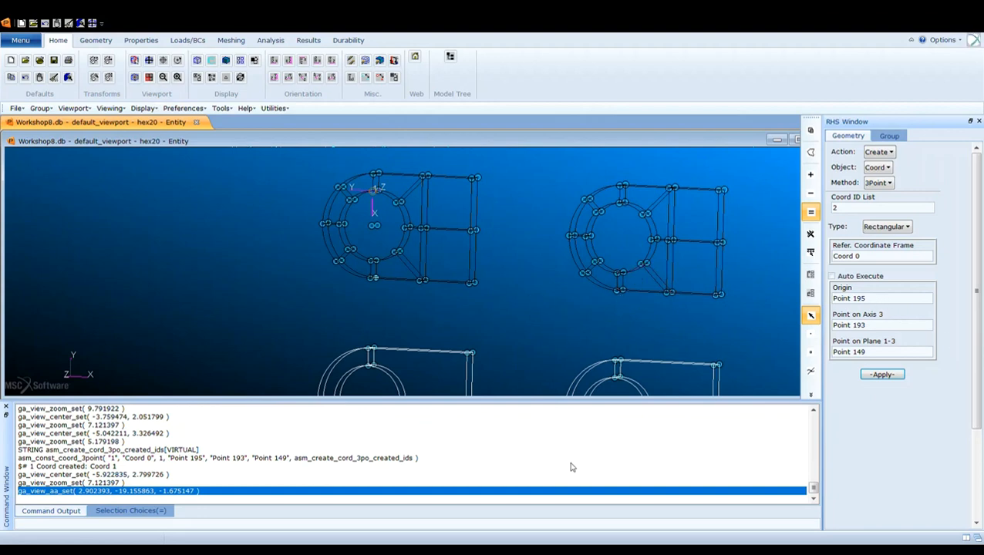
{"action": "key", "text": "ctrl+z"}
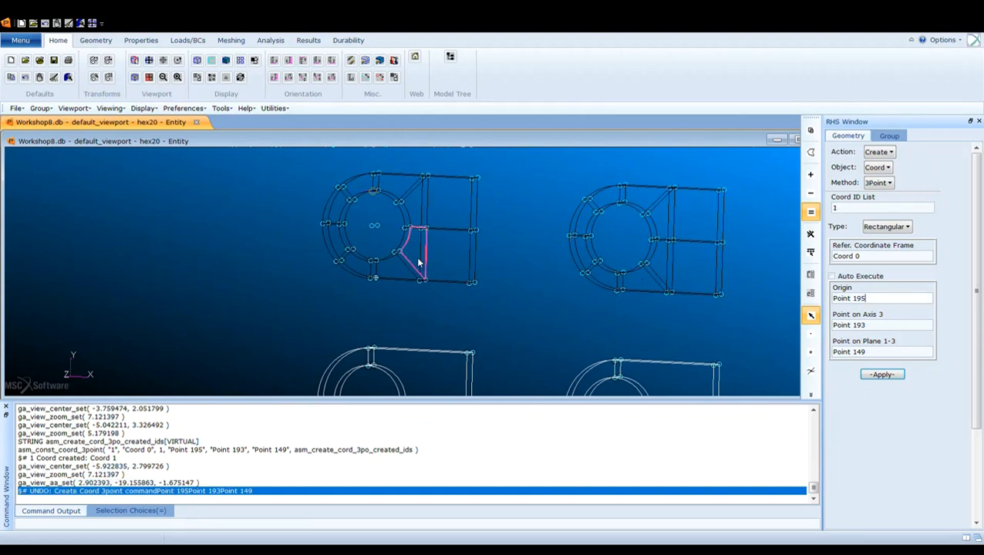
- Create a rectangular 3Point frame at the hole centre with origin Point 150, Axis 3 through Point 149 and Plane 1-3 through Point 195
{"action": "triple_click", "coordinate": [872, 298]}
{"action": "left_click", "coordinate": [377, 227]}
{"action": "left_click", "coordinate": [371, 229]}
{"action": "left_click", "coordinate": [374, 191]}
{"action": "left_click", "coordinate": [867, 375]}
{"action": "middle_click_drag", "start_coordinate": [502, 219], "coordinate": [489, 239]}
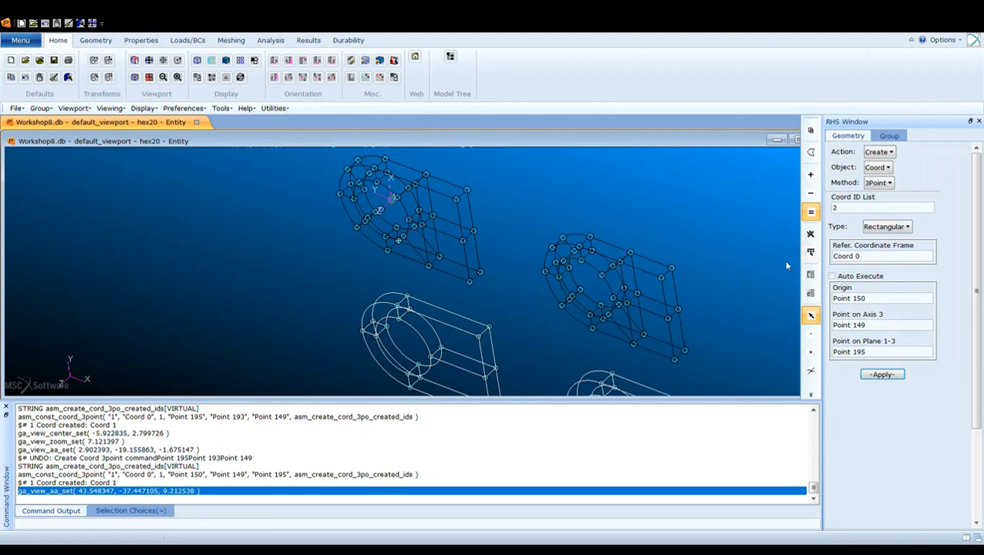
- Undo the rectangular frame, recreate it as Cylindrical from the same three points, and inspect its axes at the hole centre
{"action": "key", "text": "ctrl+z"}
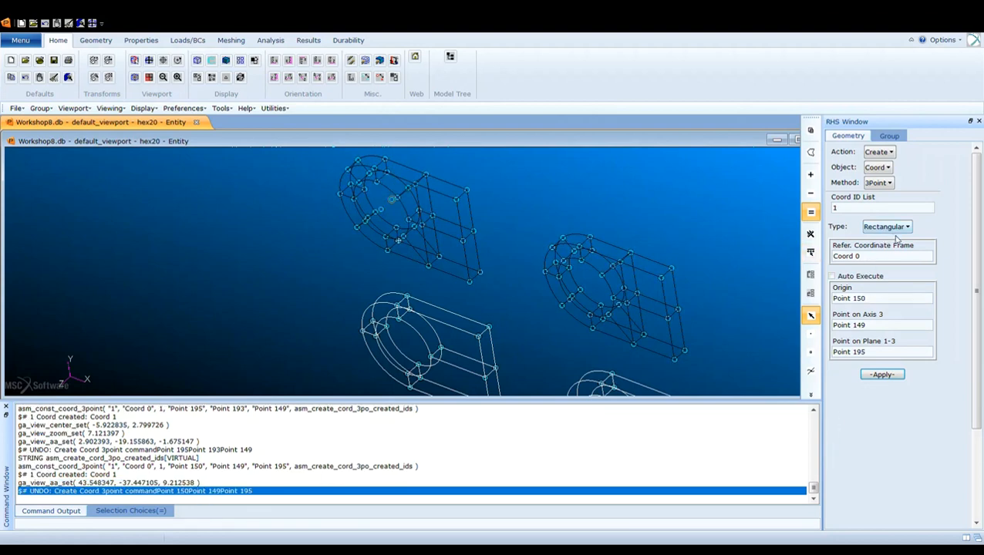
{"action": "left_click", "coordinate": [905, 253]}
{"action": "left_click", "coordinate": [883, 375]}
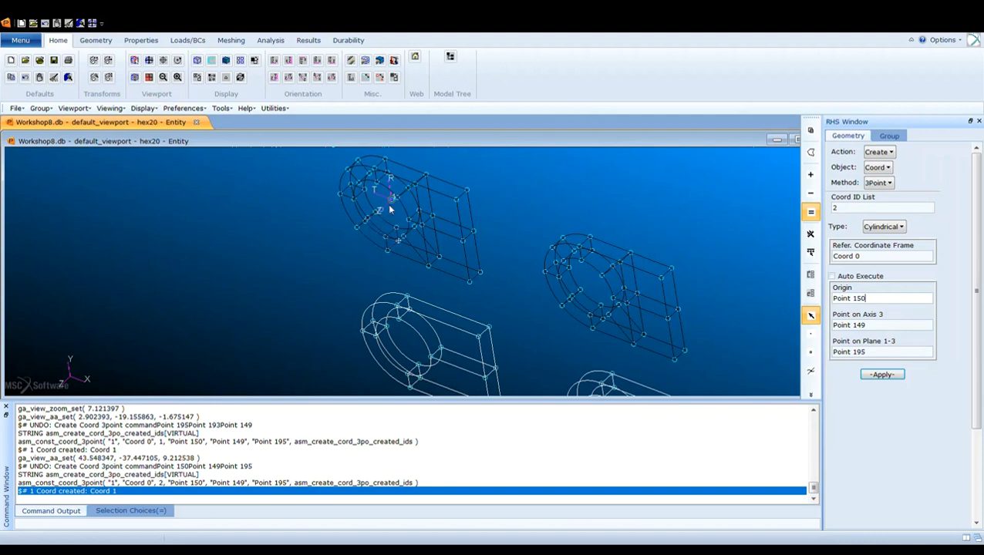
{"action": "scroll", "coordinate": [394, 197], "scroll_direction": "down", "scroll_amount": 3}
{"action": "middle_click_drag", "start_coordinate": [396, 198], "coordinate": [402, 192]}
{"action": "scroll", "coordinate": [390, 199], "scroll_direction": "up", "scroll_amount": 4}
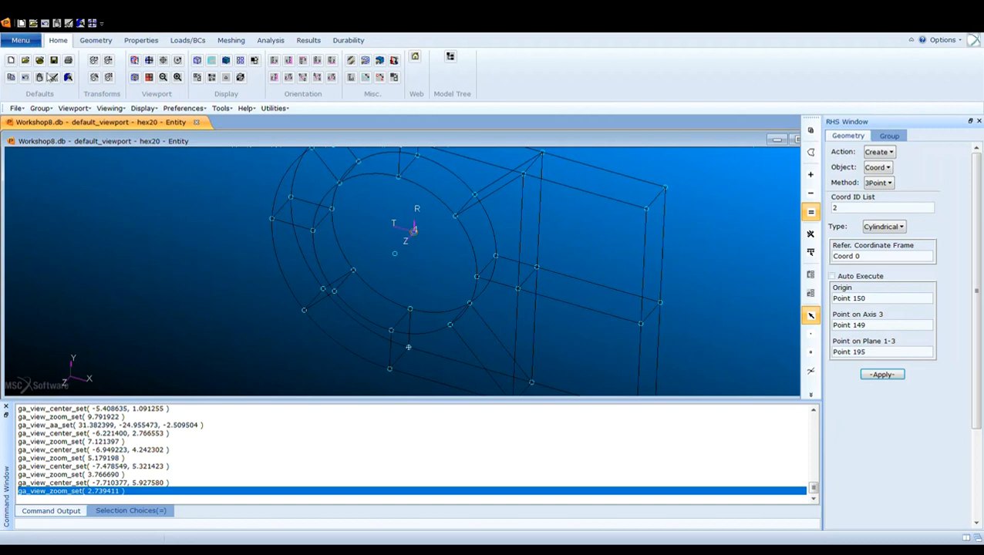
- Post only the hex8 group in the default viewport and close the group form
{"action": "left_click", "coordinate": [889, 136]}
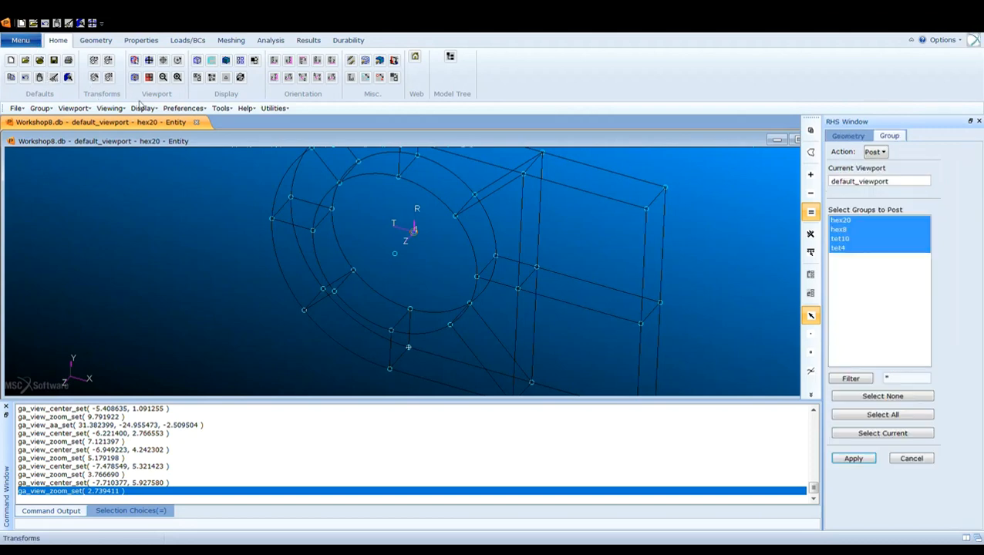
{"action": "left_click", "coordinate": [863, 230]}
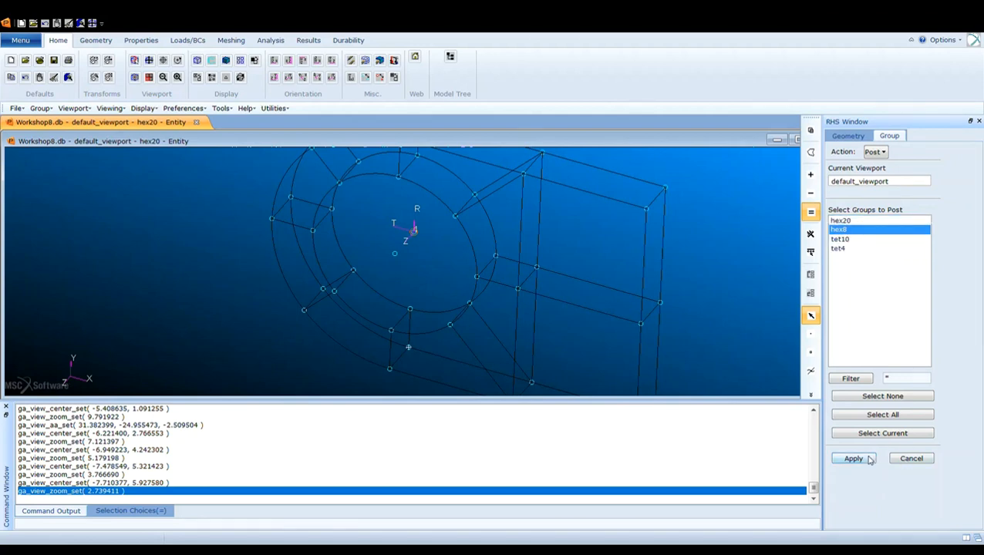
{"action": "left_click", "coordinate": [854, 459]}
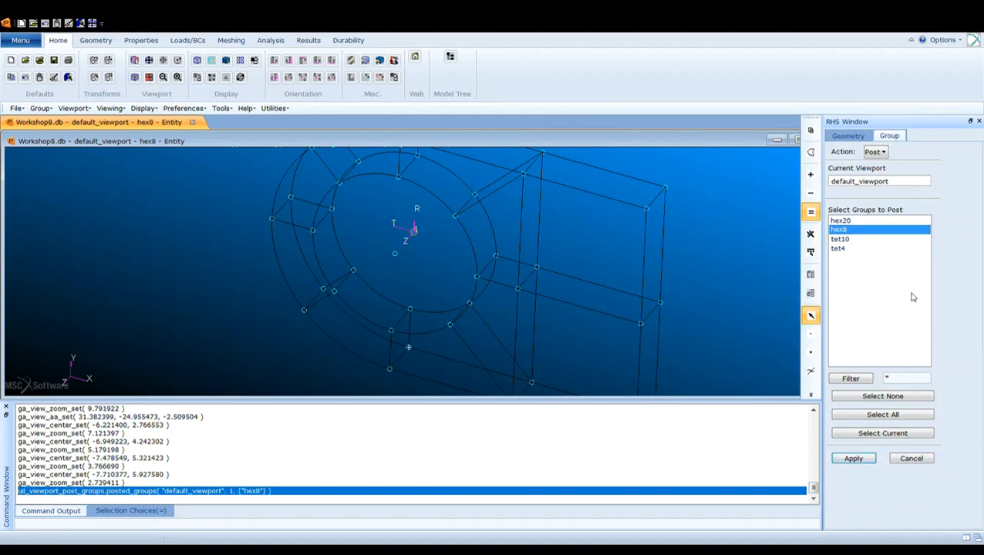
{"action": "left_click", "coordinate": [912, 459]}
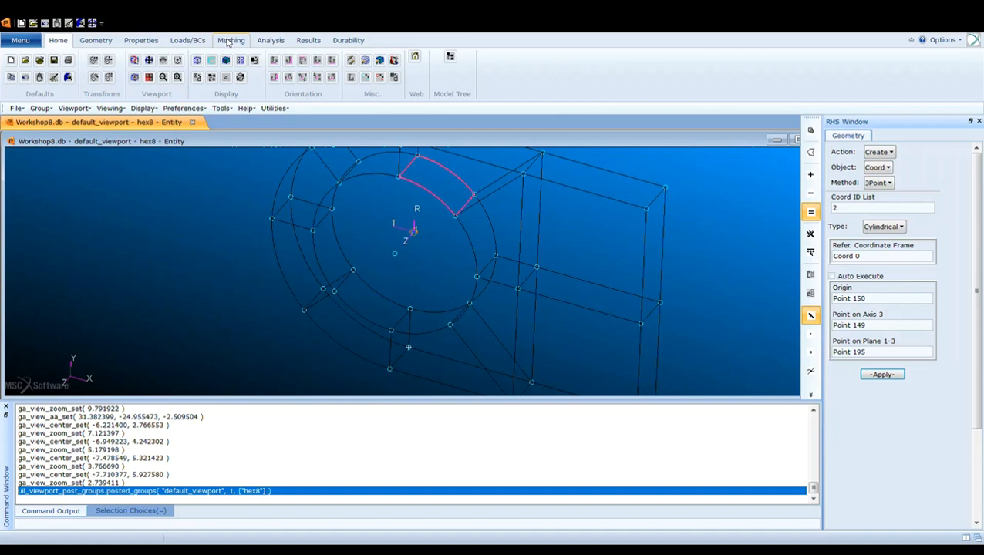
- Set up a solid mesh using the Hex element shape, IsoMesh mesher and Hex8 topology
{"action": "left_click", "coordinate": [228, 41]}
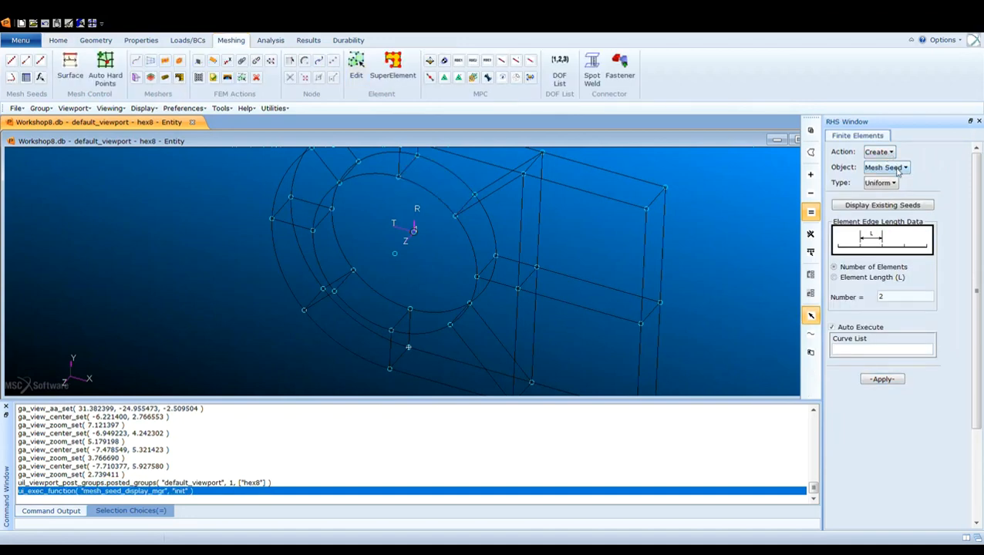
{"action": "left_click", "coordinate": [897, 168]}
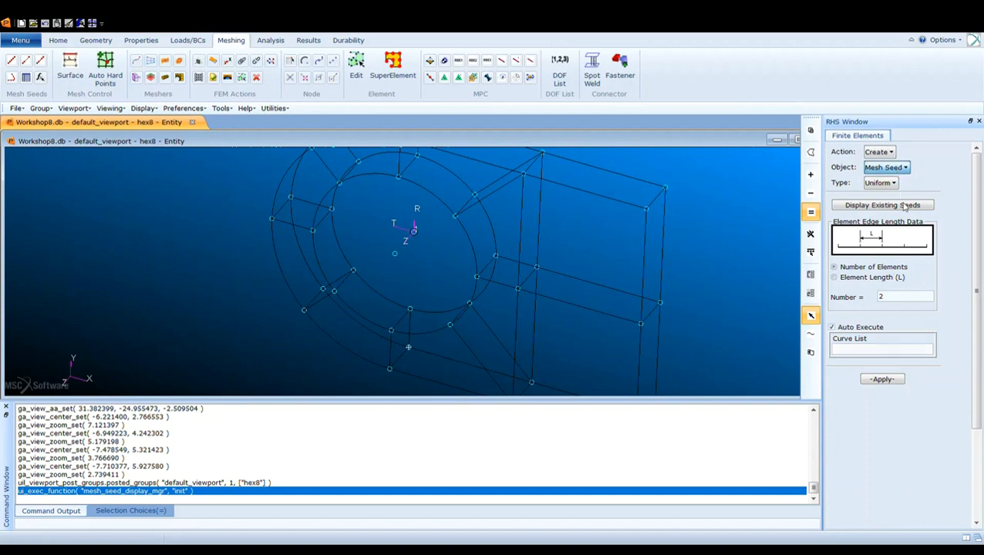
{"action": "left_click", "coordinate": [902, 205]}
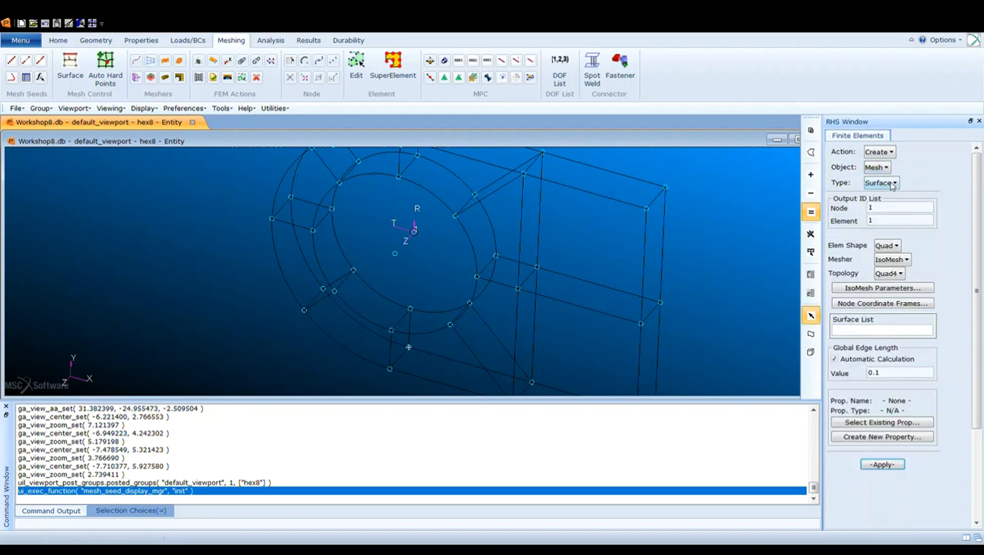
{"action": "left_click", "coordinate": [892, 183]}
{"action": "left_click", "coordinate": [892, 202]}
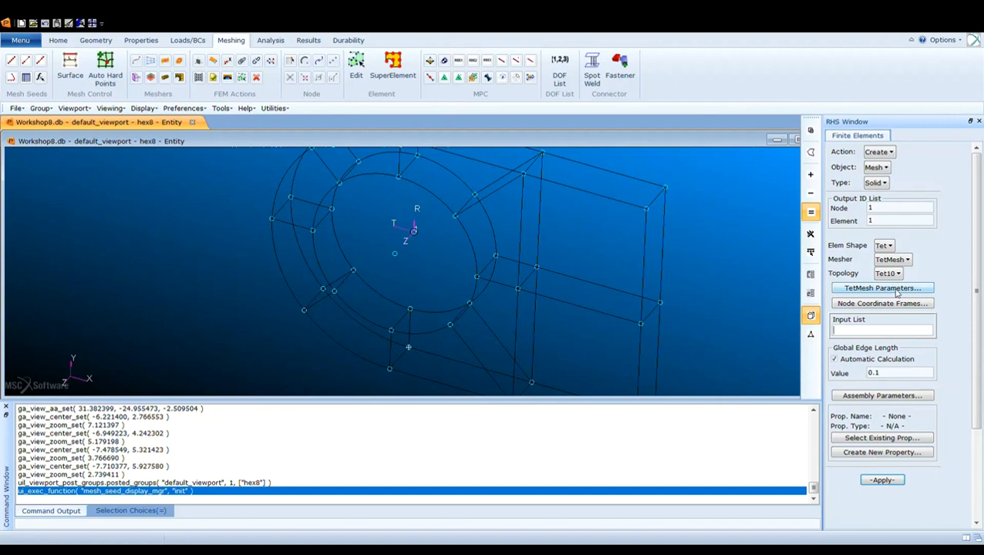
{"action": "left_click", "coordinate": [885, 246]}
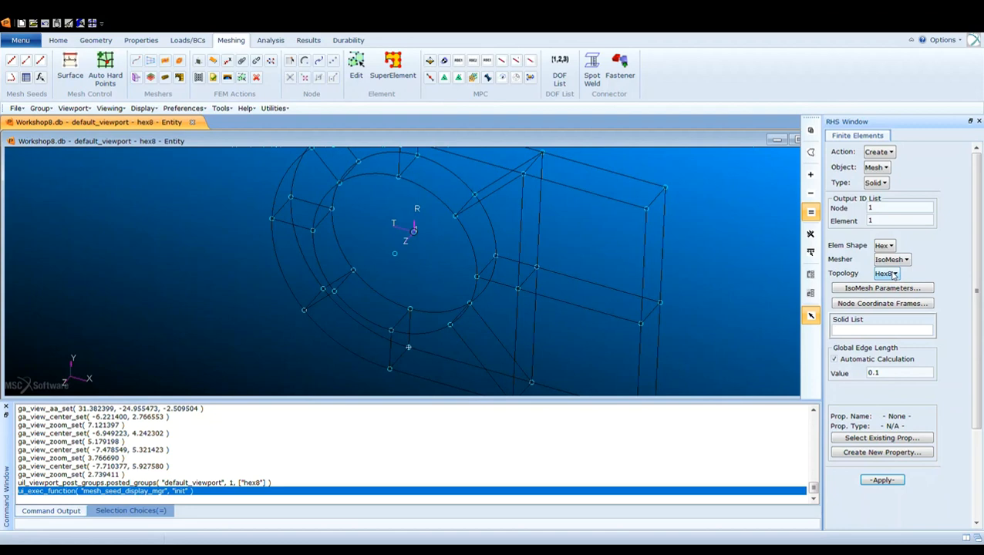
- Mesh all the hex8 lug solids, Solids 22:31, with automatic edge length calculation off and a global edge length of 0.5
{"action": "left_click", "coordinate": [880, 360]}
{"action": "double_click", "coordinate": [871, 375]}
{"action": "type", "text": "0.5"}
{"action": "left_click", "coordinate": [881, 330]}
{"action": "scroll", "coordinate": [348, 222], "scroll_direction": "up", "scroll_amount": 3}
{"action": "scroll", "coordinate": [366, 223], "scroll_direction": "down", "scroll_amount": 5}
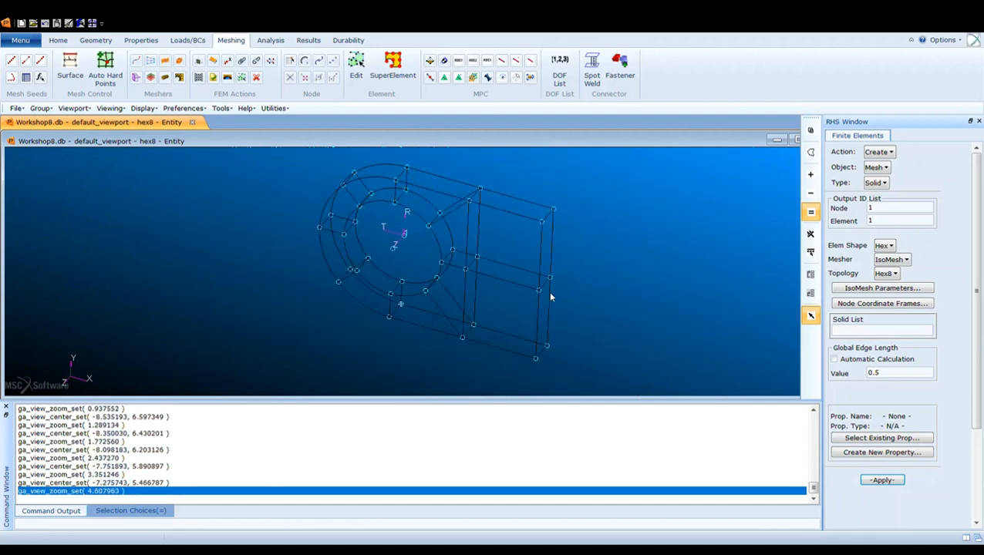
{"action": "left_click_drag", "start_coordinate": [285, 159], "coordinate": [617, 376]}
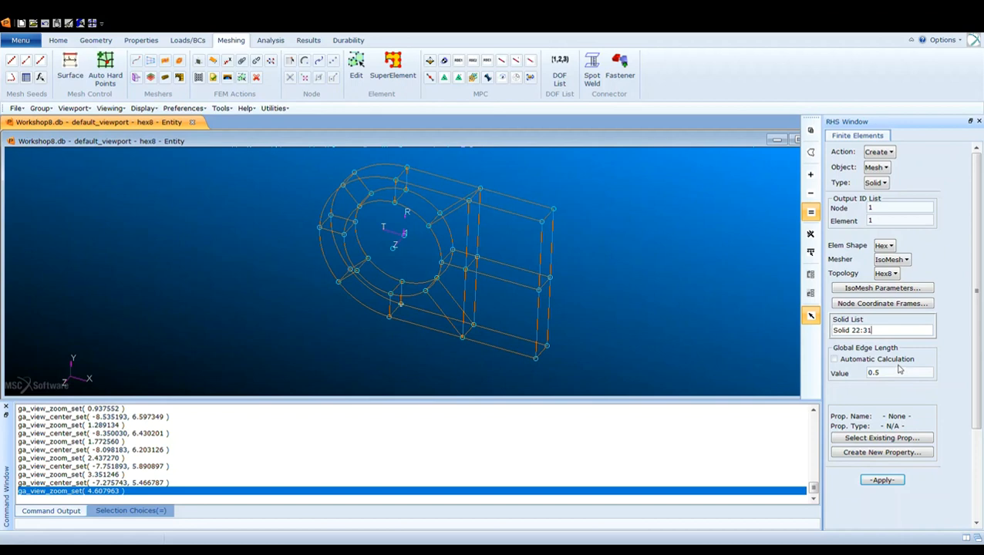
{"action": "left_click", "coordinate": [883, 481]}
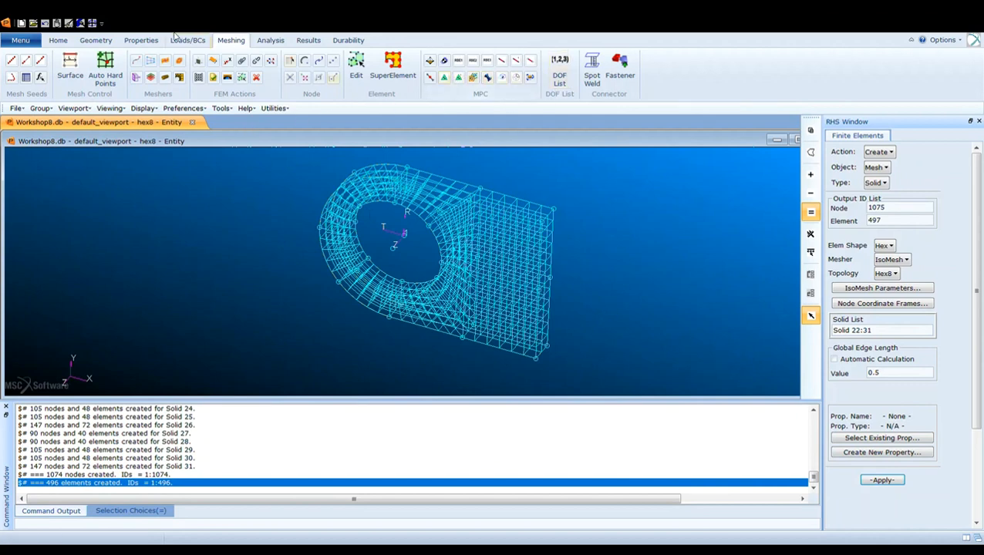
- Inspect the hex8 mesh with the node markers enlarged and reduced again, viewing the lug from another angle
{"action": "left_click", "coordinate": [66, 42]}
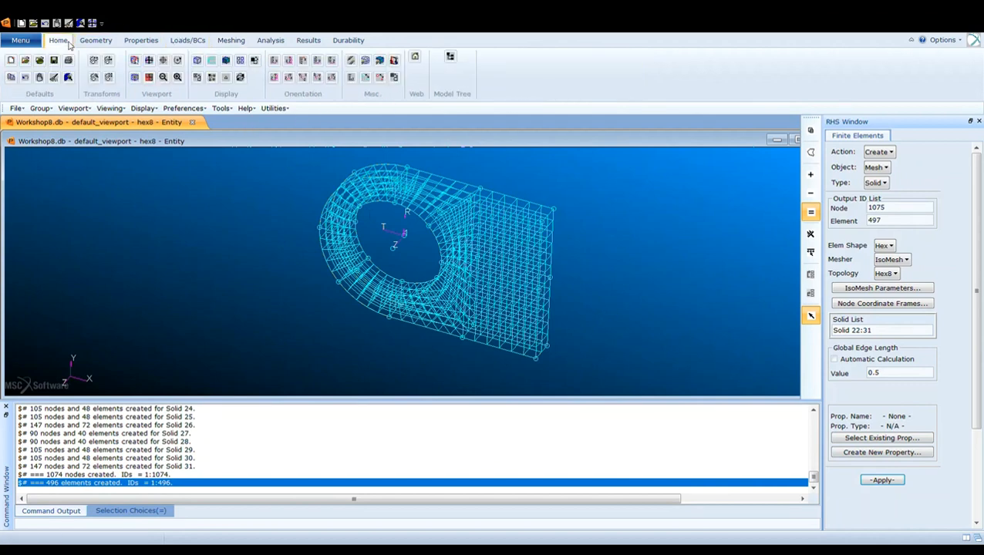
{"action": "left_click", "coordinate": [379, 78]}
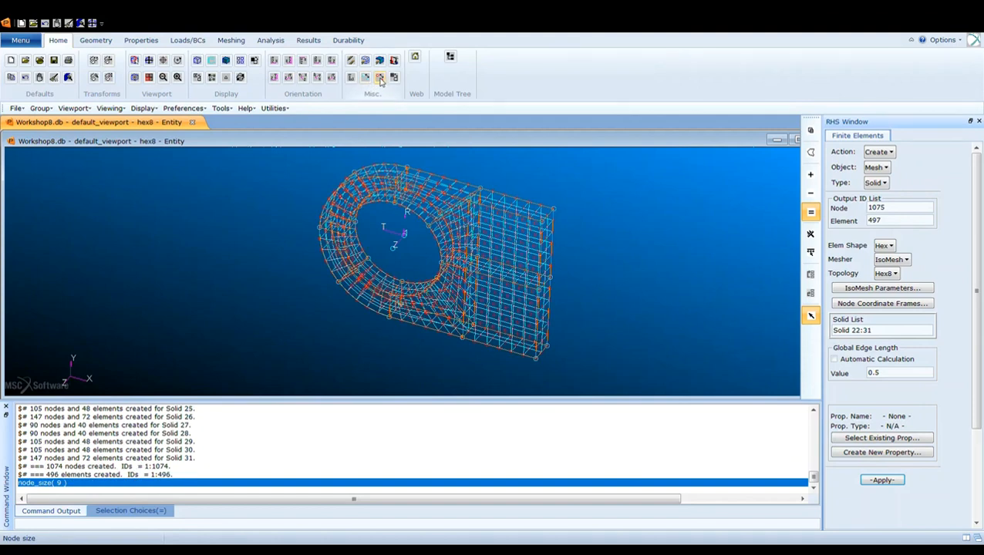
{"action": "left_click", "coordinate": [380, 79]}
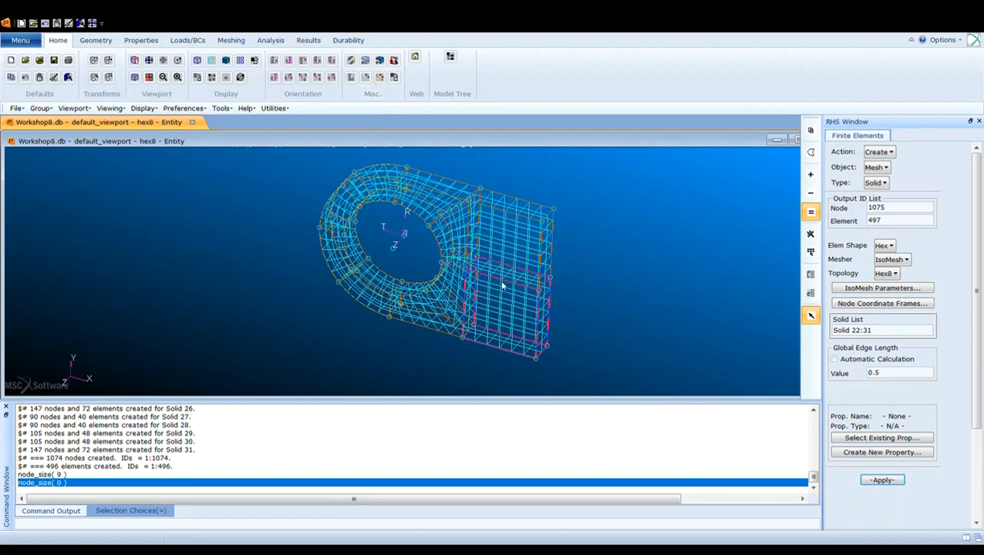
{"action": "middle_click_drag", "start_coordinate": [603, 252], "coordinate": [591, 238]}
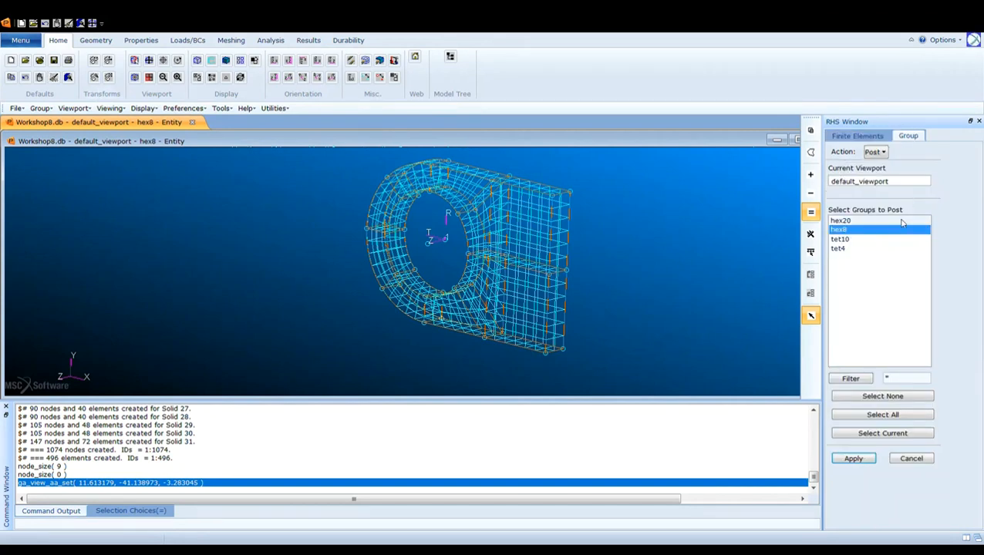
- Post only the hex20 group in the default viewport and close the group form
{"action": "left_click", "coordinate": [847, 221]}
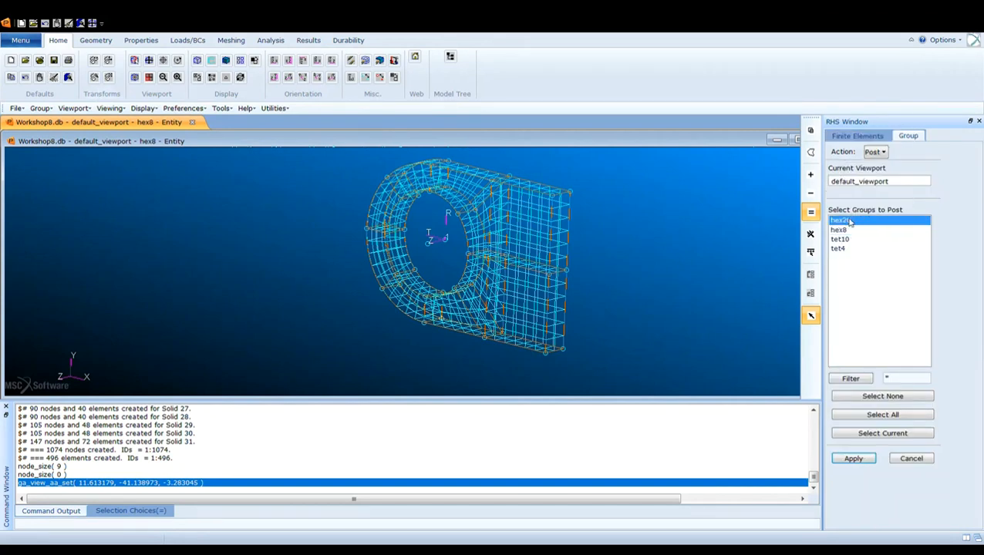
{"action": "left_click", "coordinate": [853, 459]}
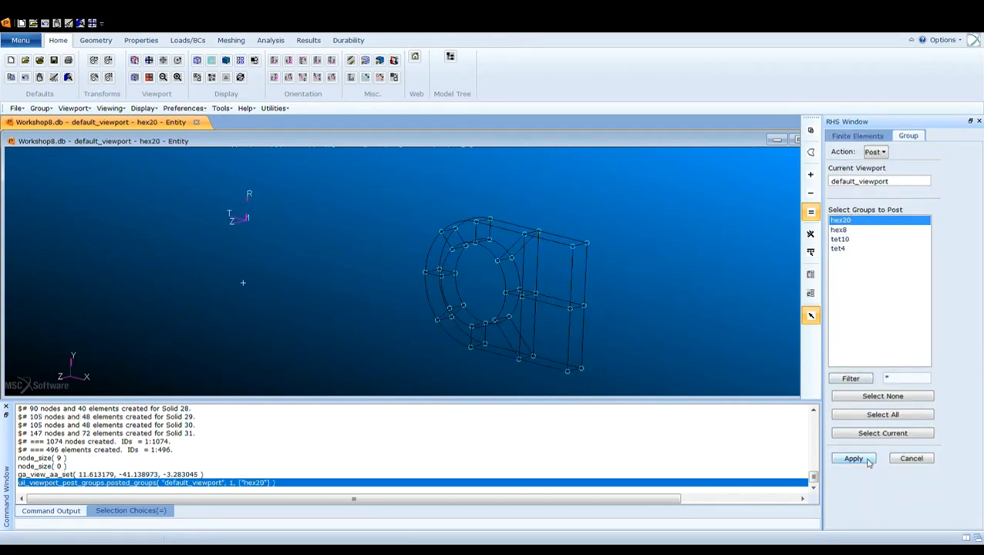
{"action": "left_click", "coordinate": [911, 458]}
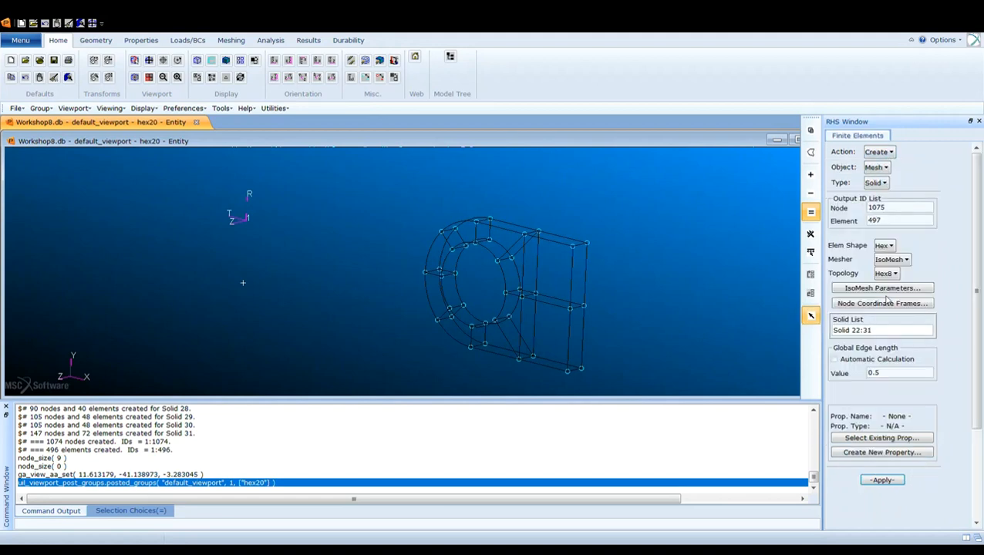
- Mesh all the hex20 lug solids, Solids 32:41, with Hex20 topology
{"action": "left_click_drag", "start_coordinate": [883, 333], "coordinate": [823, 339]}
{"action": "left_click_drag", "start_coordinate": [399, 186], "coordinate": [656, 401]}
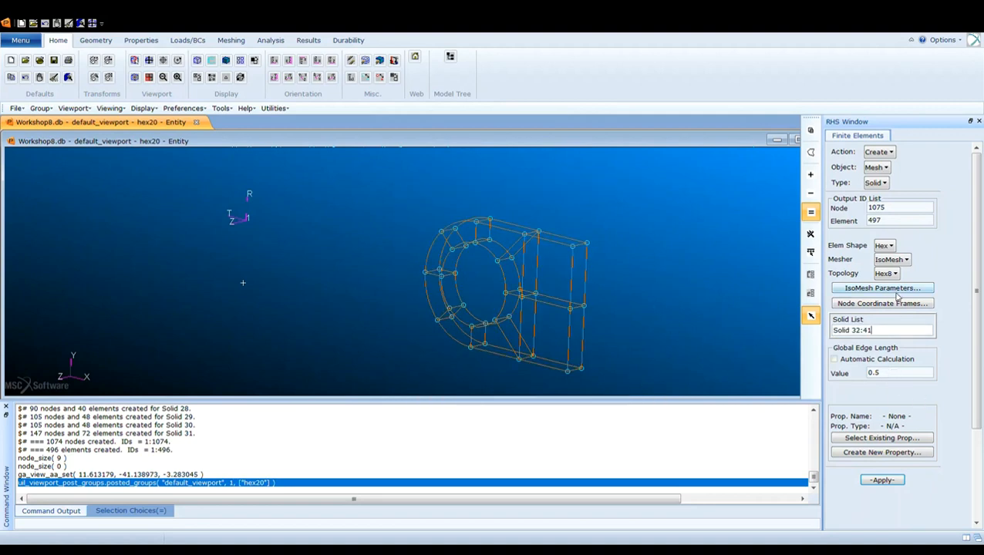
{"action": "key", "text": "Down"}
{"action": "left_click", "coordinate": [884, 480]}
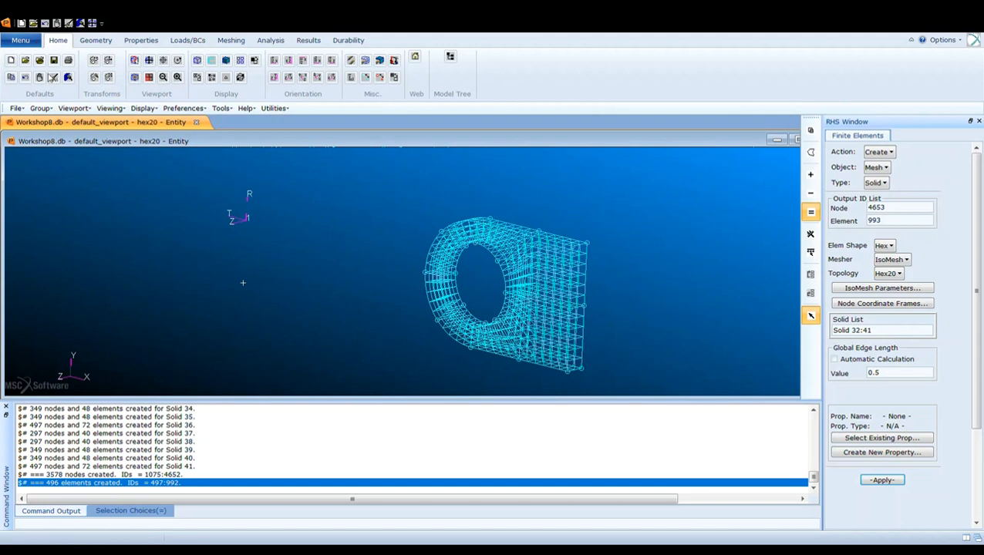
- Post only the tet4 group in the default viewport and close the group form
{"action": "left_click", "coordinate": [52, 77]}
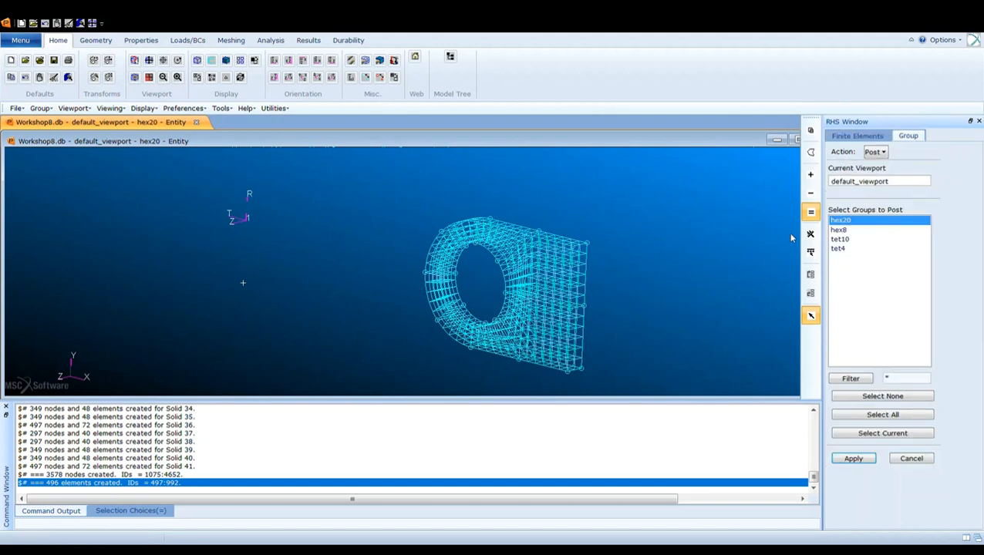
{"action": "left_click", "coordinate": [840, 248]}
{"action": "left_click", "coordinate": [853, 458]}
{"action": "left_click", "coordinate": [911, 458]}
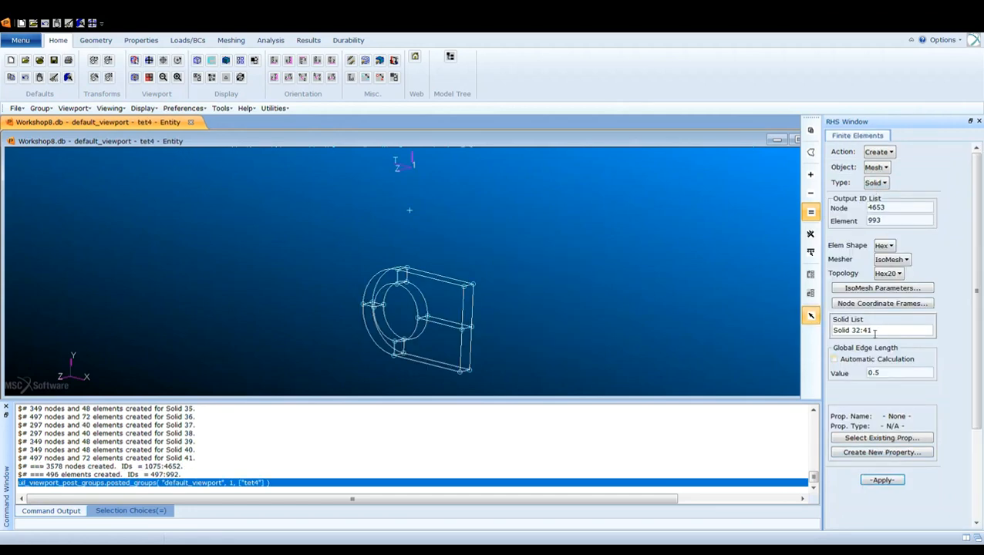
- Mesh all the tet4 lug solids, Solids 8:11, using the Tet shape, TetMesh mesher and Tet4 topology
{"action": "left_click_drag", "start_coordinate": [872, 330], "coordinate": [833, 331]}
{"action": "left_click_drag", "start_coordinate": [317, 247], "coordinate": [580, 392]}
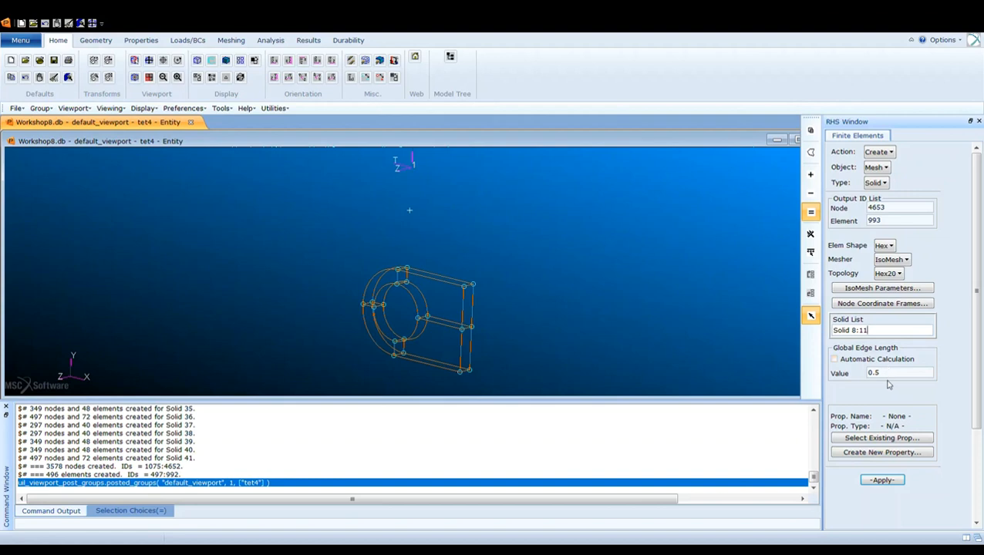
{"action": "left_click", "coordinate": [892, 247]}
{"action": "left_click", "coordinate": [905, 263]}
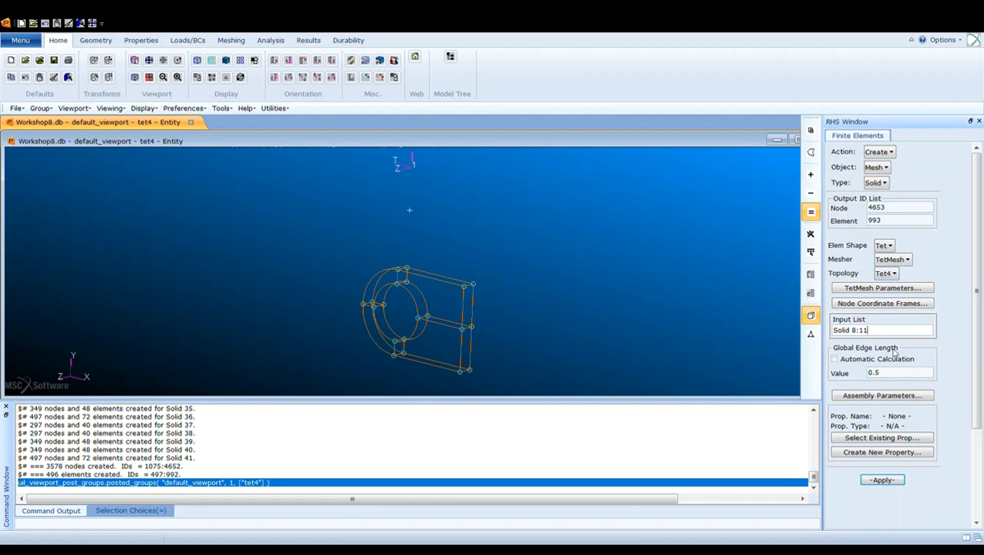
{"action": "left_click", "coordinate": [885, 480]}
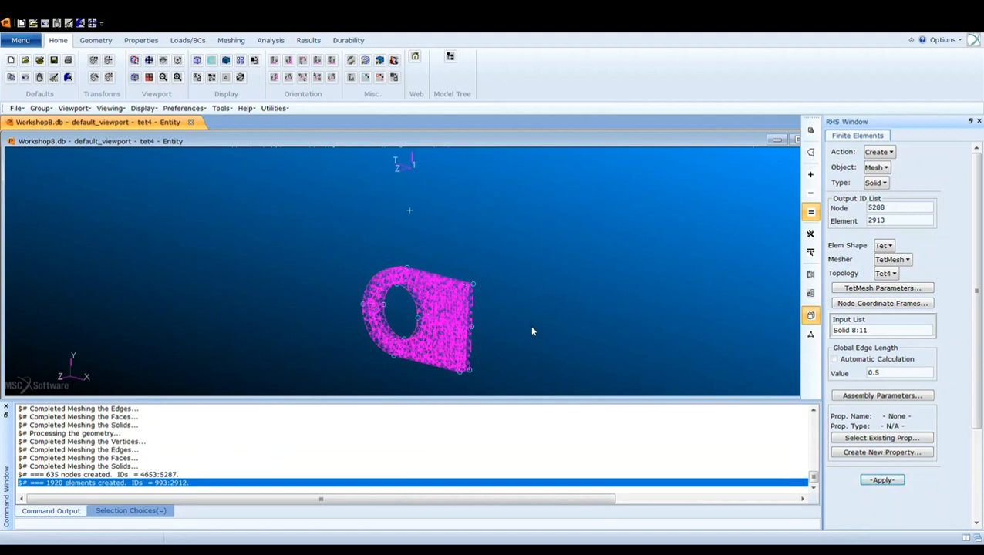
- Post only the tet10 group in the default viewport and close the group form
{"action": "left_click", "coordinate": [71, 78]}
{"action": "left_click", "coordinate": [840, 240]}
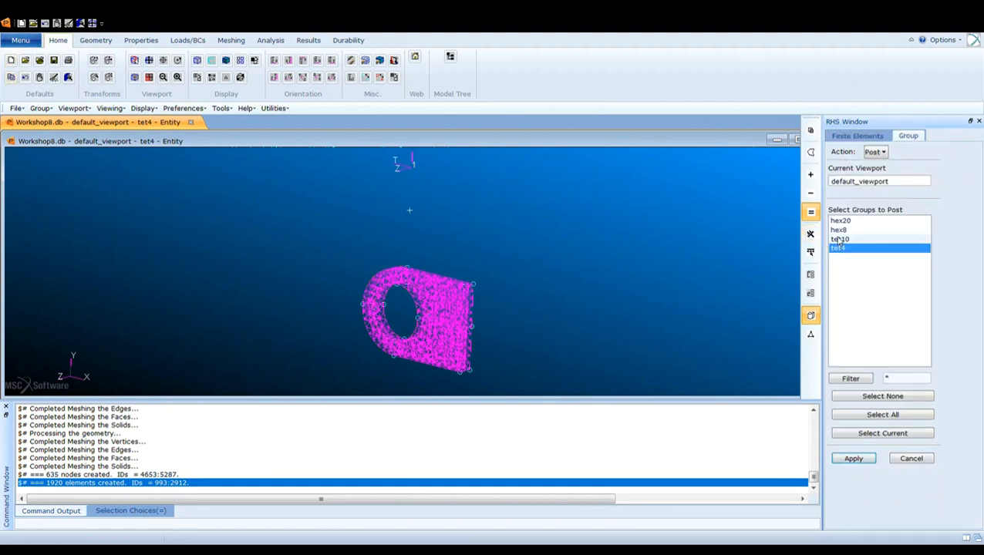
{"action": "left_click", "coordinate": [868, 460]}
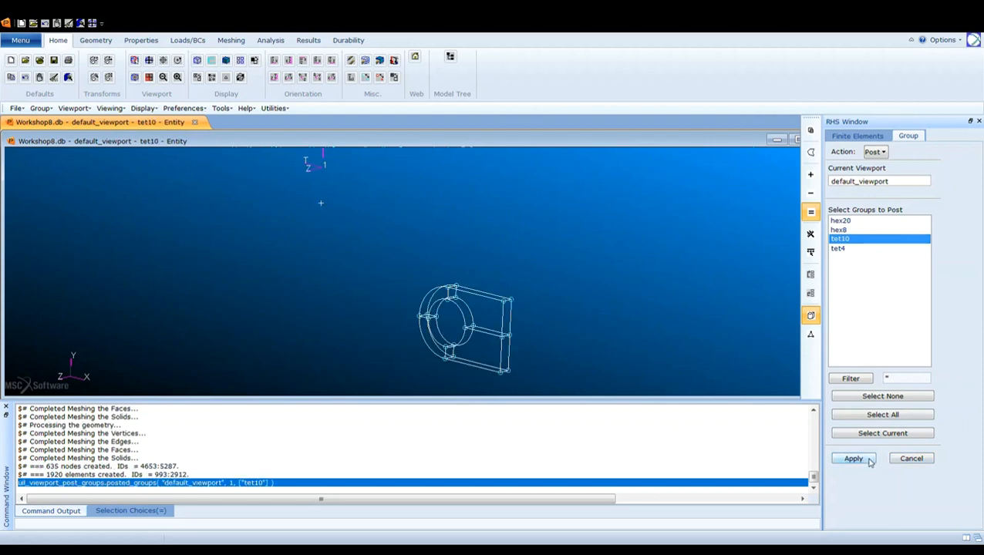
{"action": "left_click", "coordinate": [910, 460]}
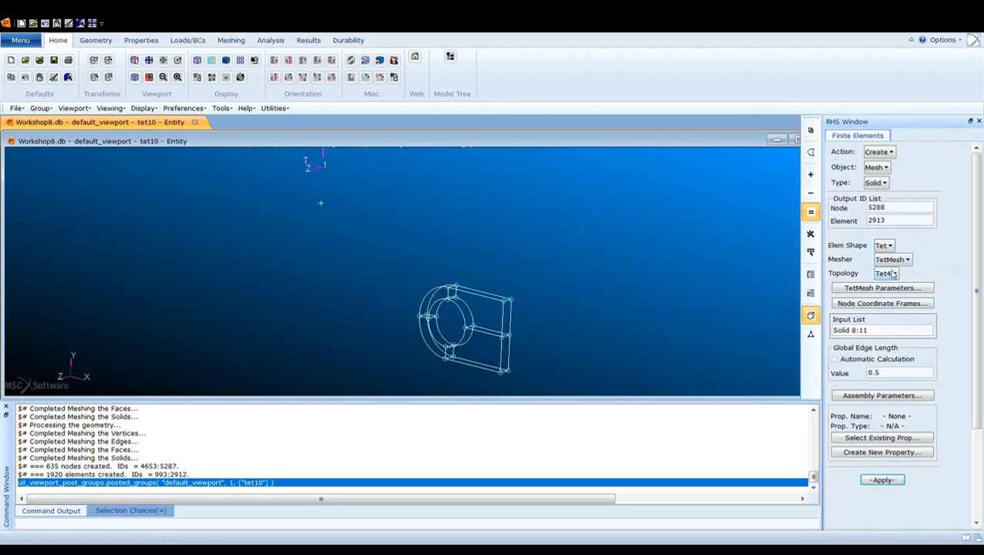
- Mesh all the tet10 lug solids, Solids 12:15, with Tet10 topology
{"action": "left_click", "coordinate": [888, 273]}
{"action": "left_click", "coordinate": [906, 302]}
{"action": "double_click", "coordinate": [857, 331]}
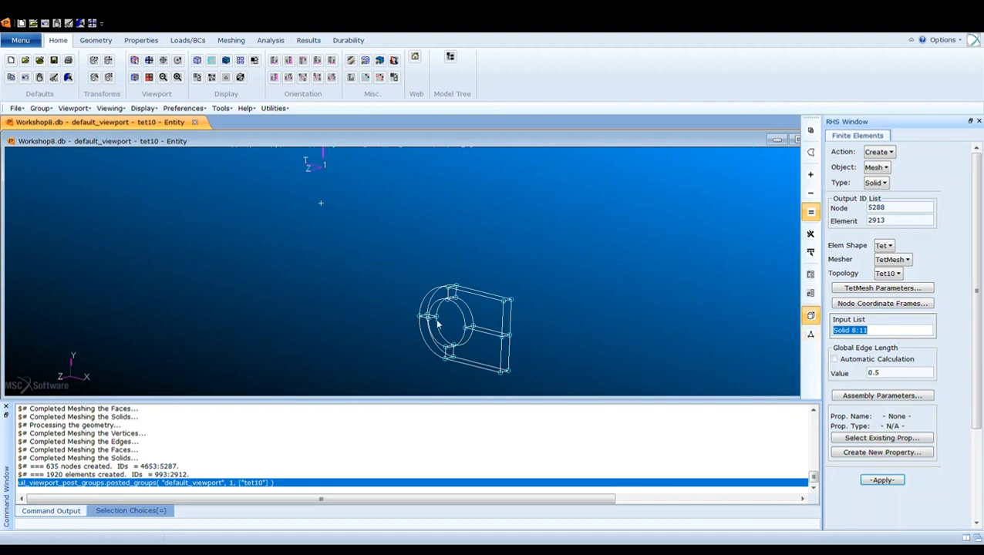
{"action": "left_click_drag", "start_coordinate": [389, 254], "coordinate": [571, 403]}
{"action": "left_click", "coordinate": [881, 481]}
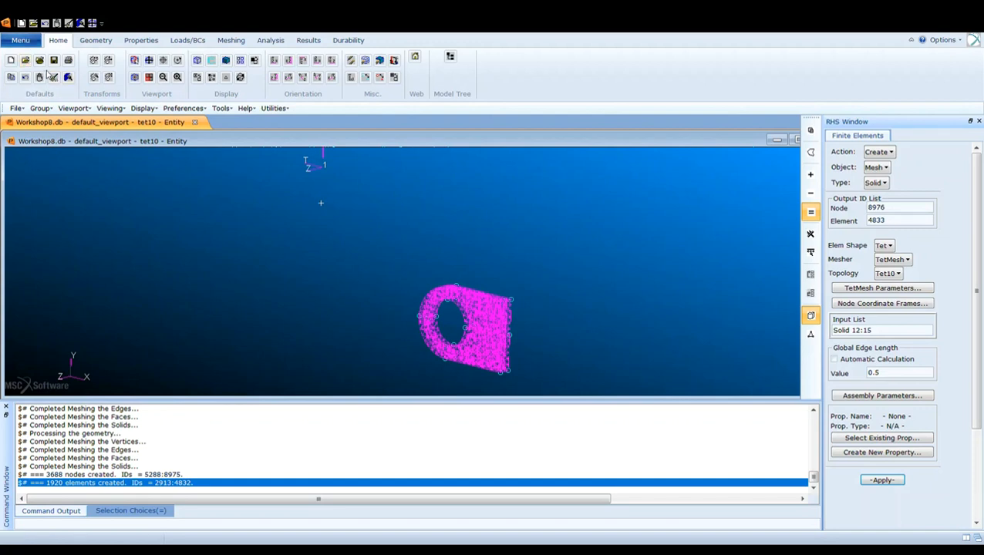
- Post all four groups, hex20, hex8, tet10 and tet4, together in the default viewport
{"action": "left_click", "coordinate": [93, 78]}
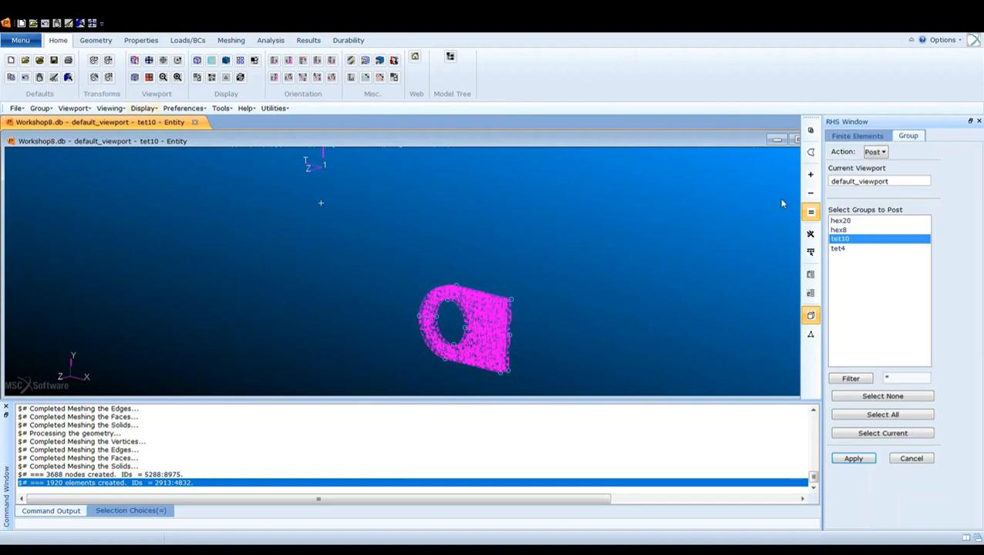
{"action": "left_click", "coordinate": [879, 417]}
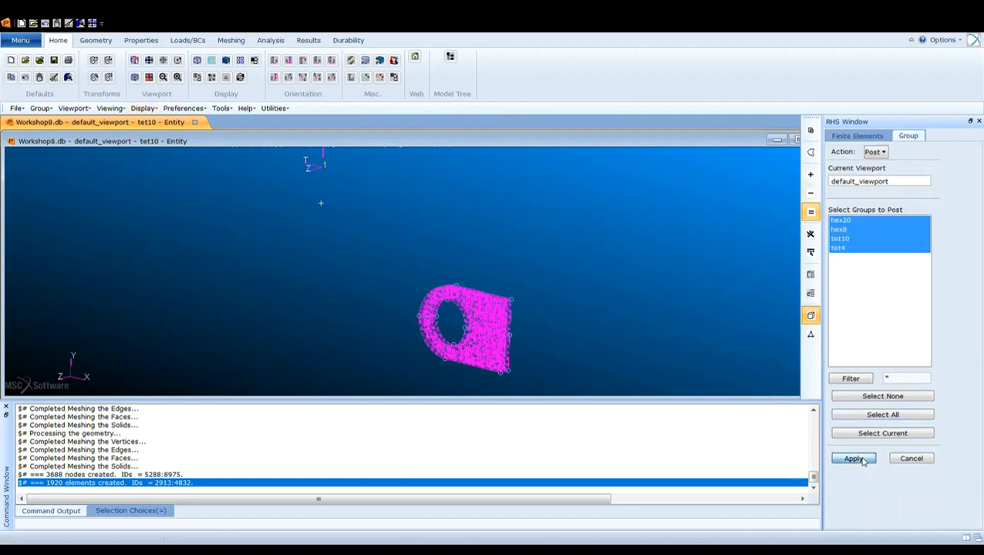
{"action": "left_click", "coordinate": [853, 458]}
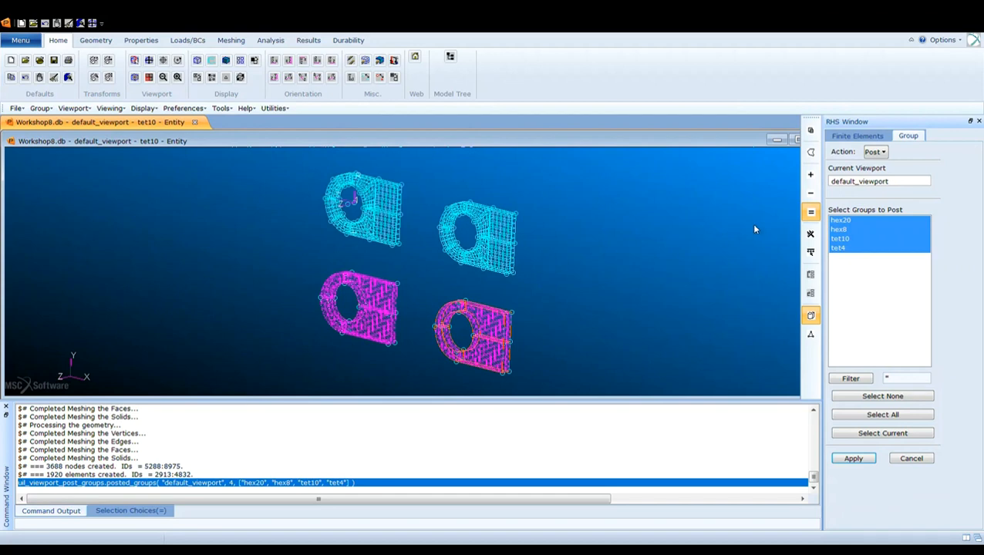
- Verify the element boundaries of all four lug meshes by plotting their free edges
{"action": "left_click", "coordinate": [872, 137]}
{"action": "left_click", "coordinate": [888, 157]}
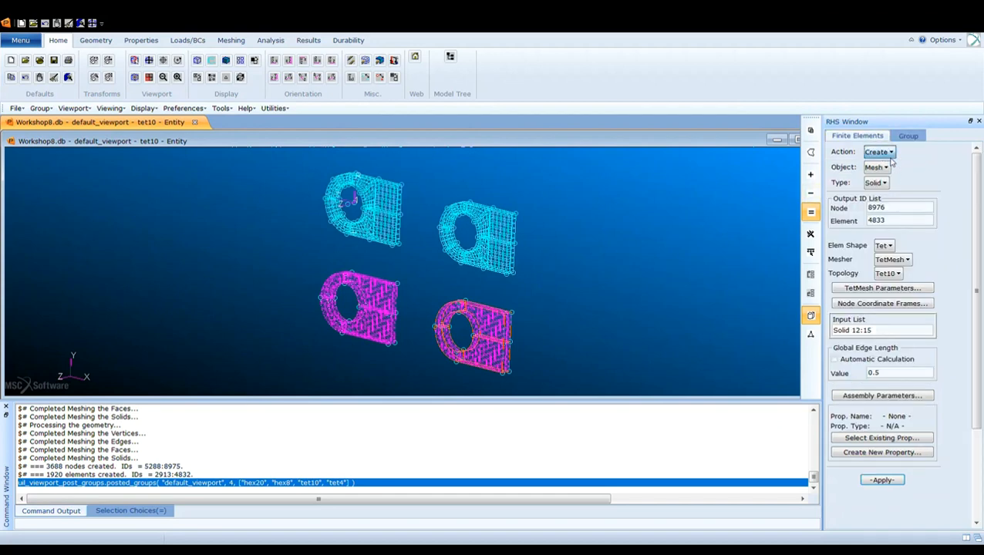
{"action": "left_click", "coordinate": [906, 265]}
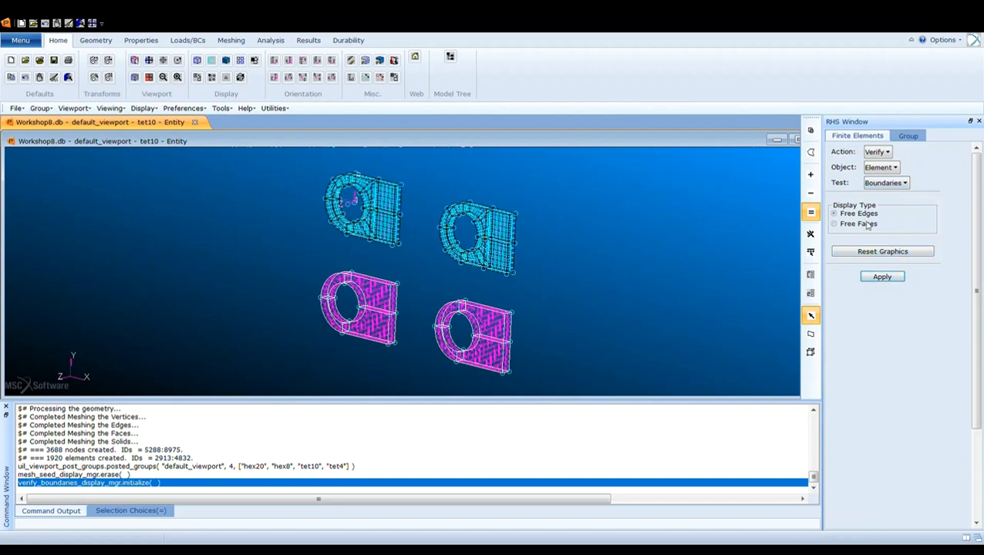
{"action": "left_click", "coordinate": [885, 279]}
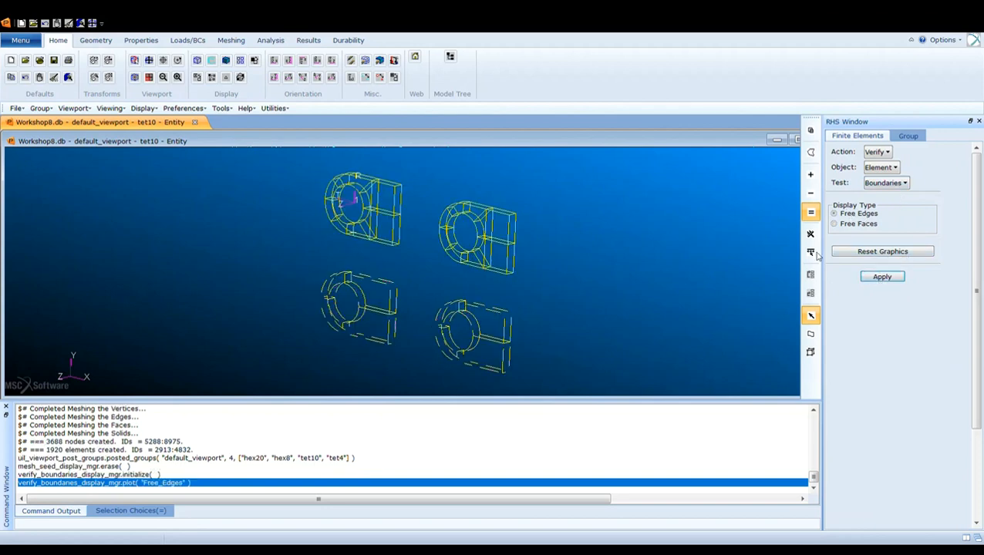
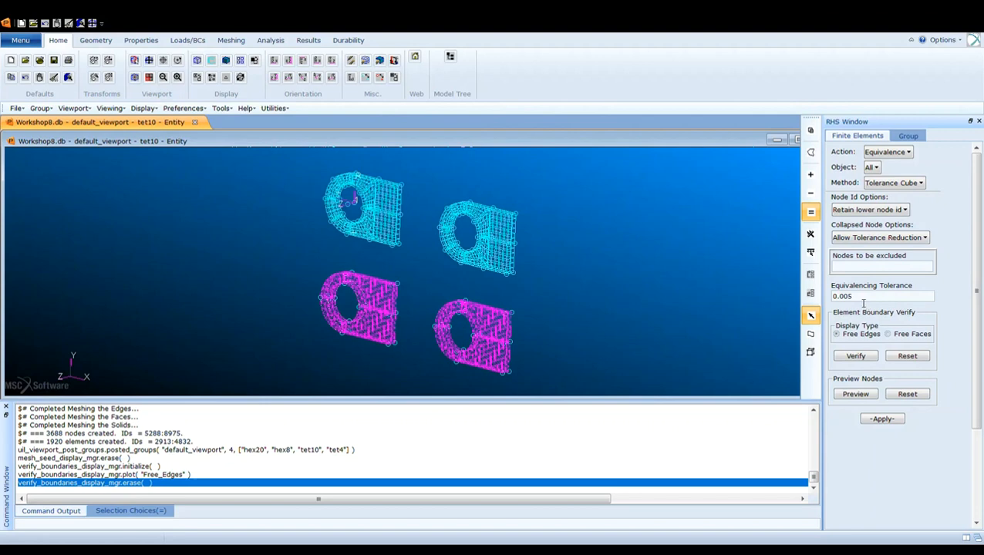
- Equivalence all nodes using Tolerance Cube with a 0.005 tolerance, and verify the element boundaries again with the Free Edges display
{"action": "left_click", "coordinate": [882, 418]}
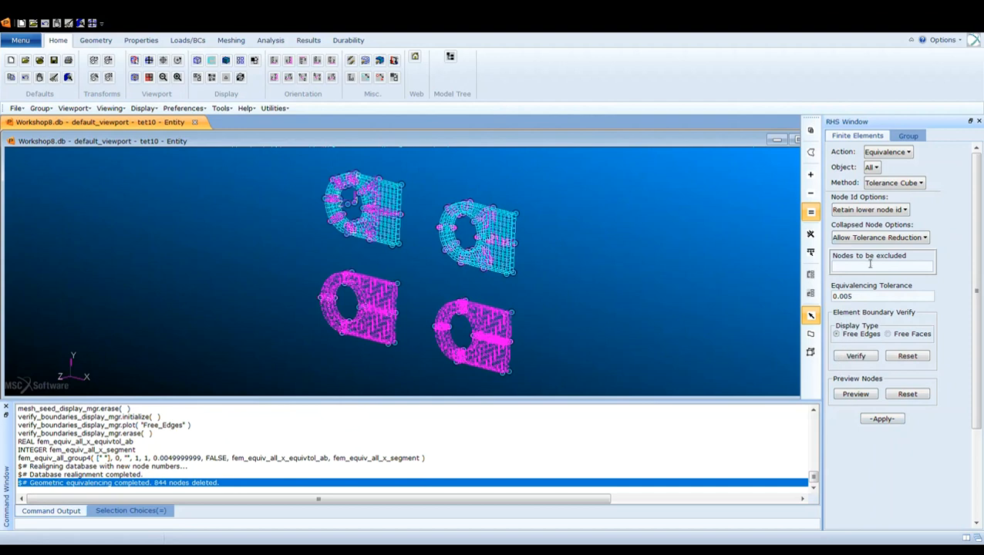
{"action": "left_click", "coordinate": [906, 152]}
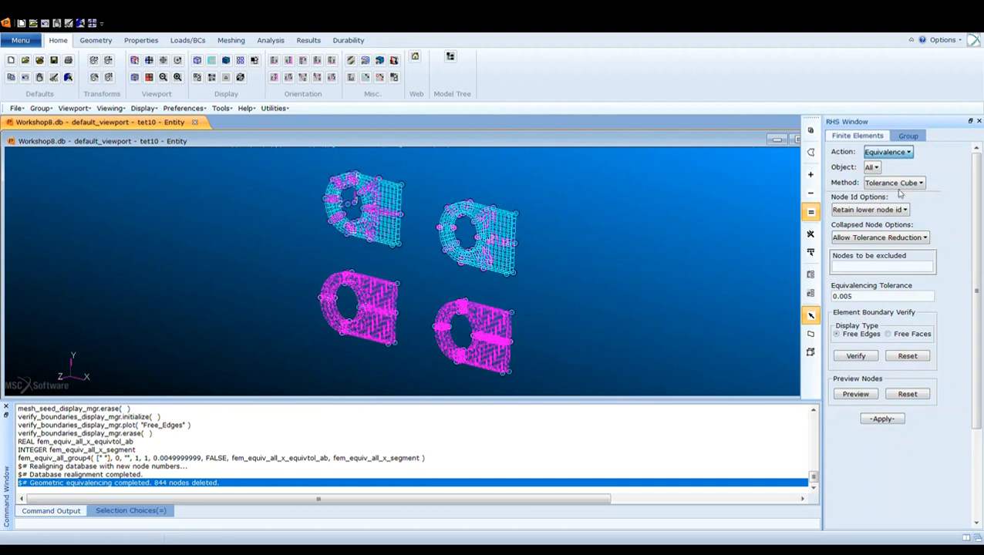
{"action": "left_click", "coordinate": [907, 266]}
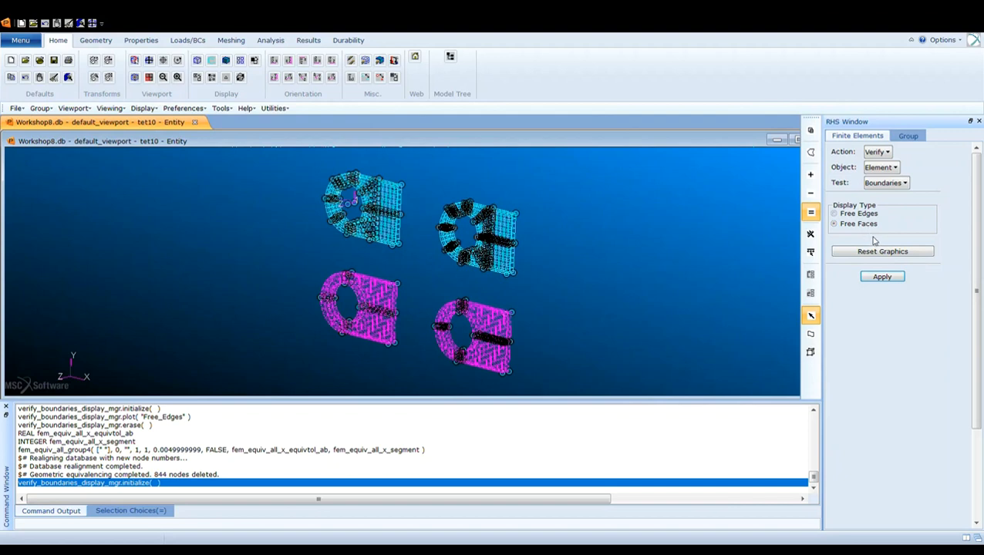
{"action": "left_click", "coordinate": [871, 216]}
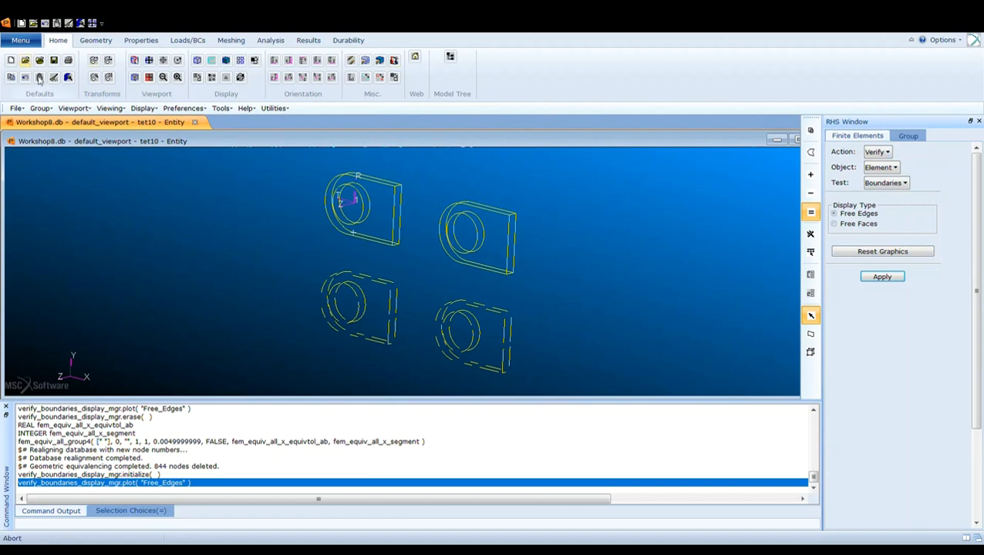
- Translate a copy of coordinate frame Coord 1 by <15 0 0> relative to Coord 0, with Auto Execute off
{"action": "left_click", "coordinate": [95, 42]}
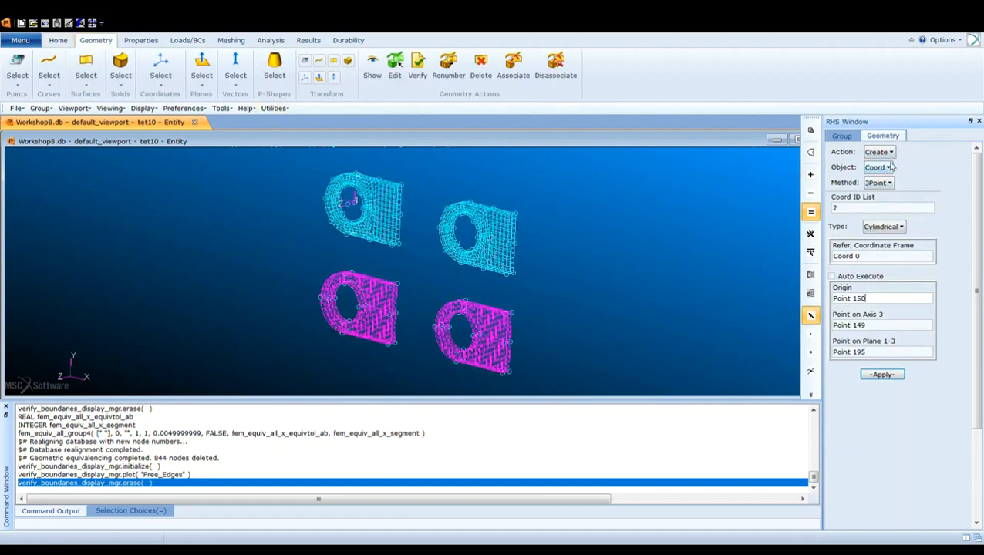
{"action": "left_click", "coordinate": [905, 219]}
{"action": "left_click", "coordinate": [883, 170]}
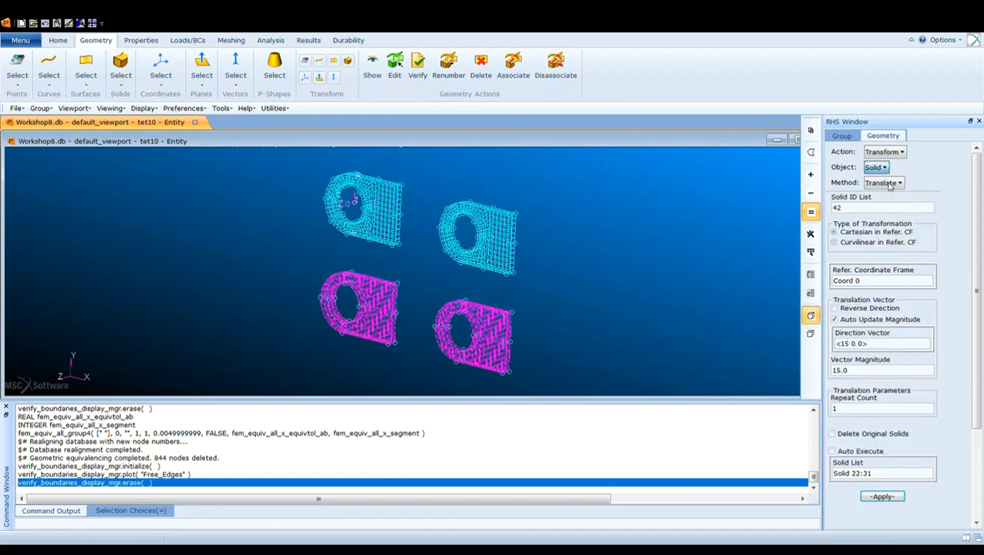
{"action": "left_click", "coordinate": [903, 230]}
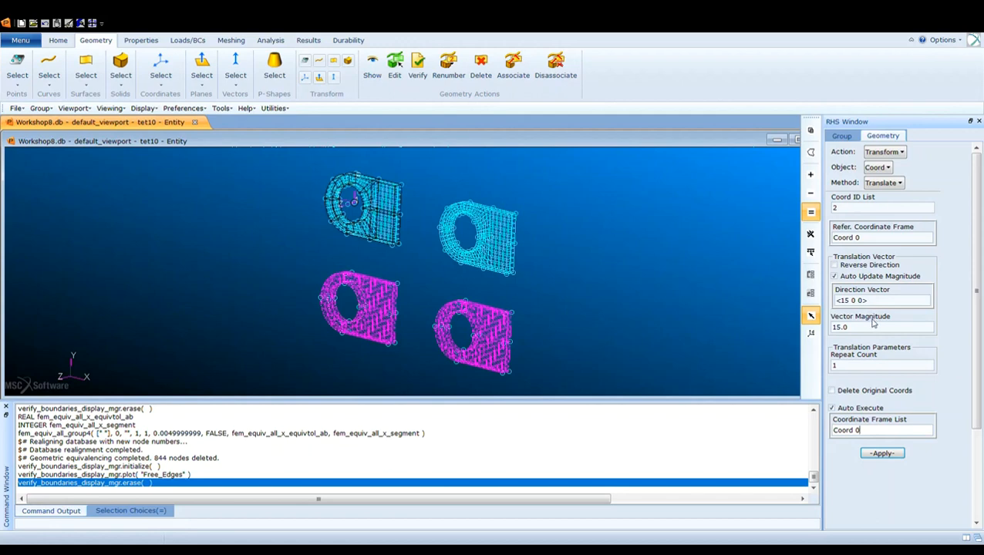
{"action": "left_click_drag", "start_coordinate": [862, 240], "coordinate": [836, 245]}
{"action": "left_click", "coordinate": [869, 245]}
{"action": "type", "text": "1"}
{"action": "key", "text": "BackSpace"}
{"action": "type", "text": "0"}
{"action": "left_click", "coordinate": [853, 410]}
{"action": "double_click", "coordinate": [856, 430]}
{"action": "key", "text": "BackSpace"}
{"action": "type", "text": "1"}
{"action": "left_click", "coordinate": [884, 454]}
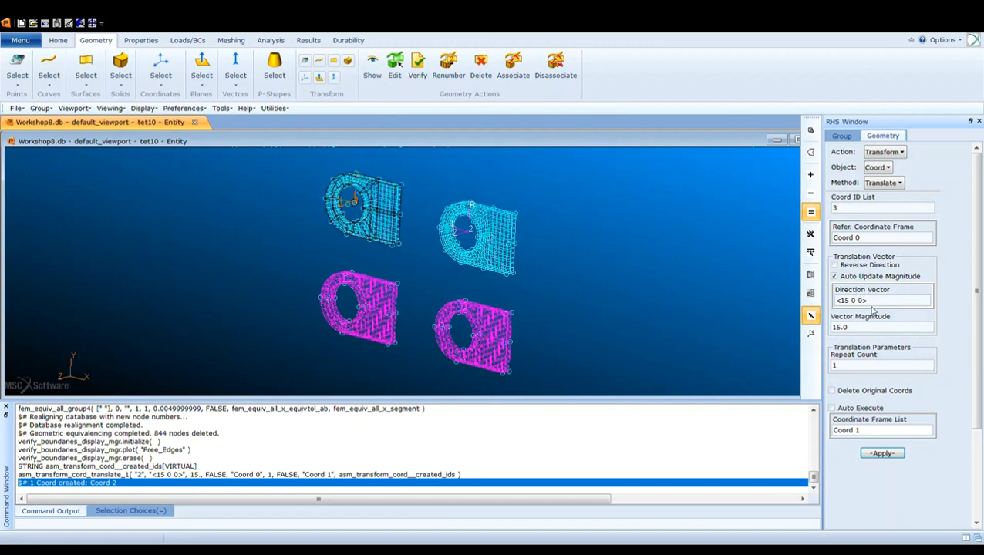
- Translate a copy of coordinate frame Coord 2 by <0 -10 0> relative to Coord 0
{"action": "left_click", "coordinate": [857, 301]}
{"action": "key", "text": "BackSpace"}
{"action": "key", "text": "BackSpace"}
{"action": "key", "text": "BackSpace"}
{"action": "key", "text": "BackSpace"}
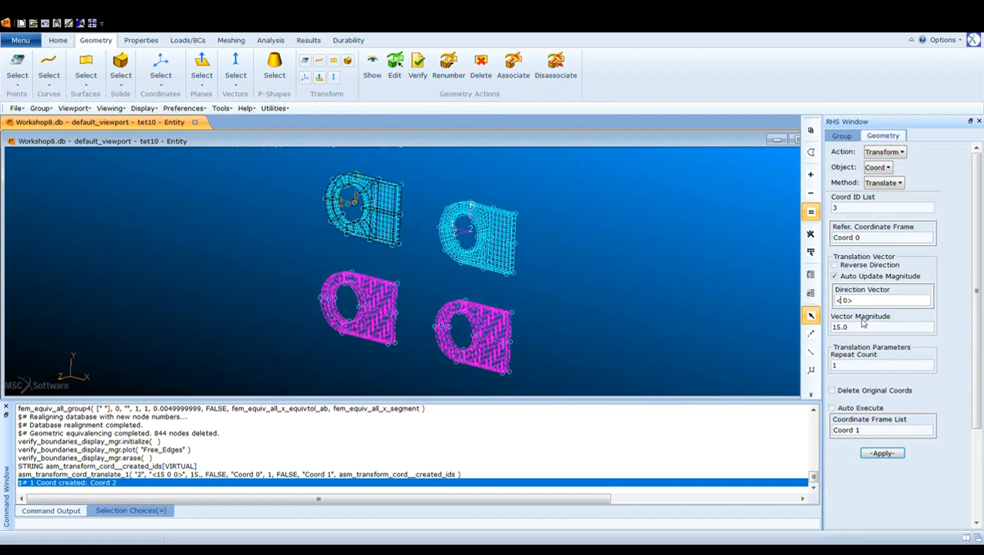
{"action": "type", "text": "0 -10 0"}
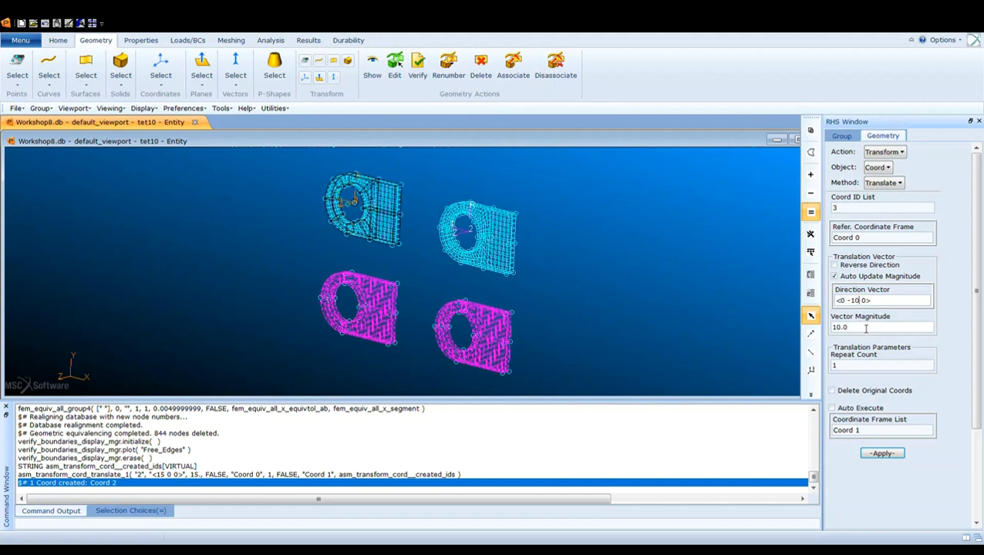
{"action": "left_click", "coordinate": [873, 431]}
{"action": "key", "text": "BackSpace"}
{"action": "type", "text": "2"}
{"action": "left_click", "coordinate": [883, 454]}
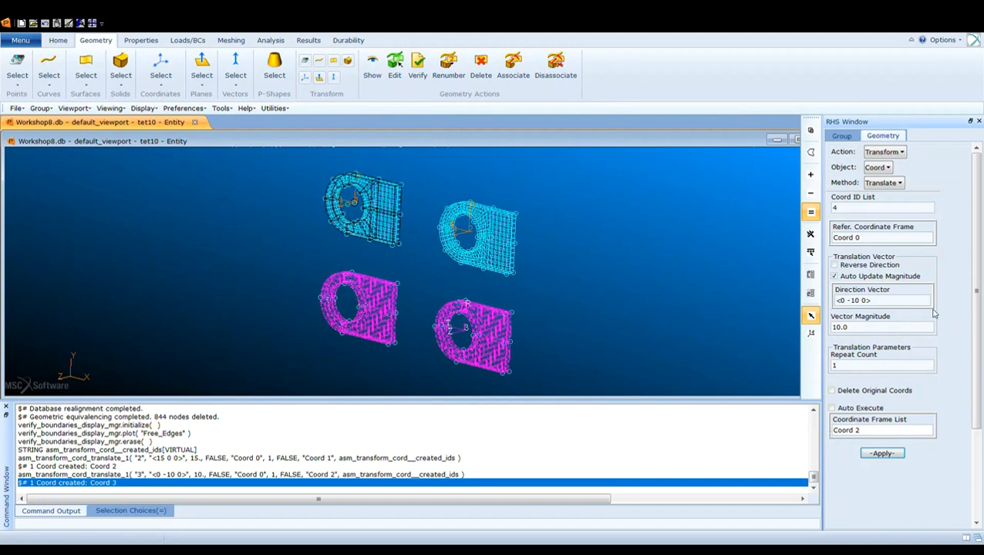
- Try translating a copy of coordinate frame Coord 3 by <15 -10 0>, and undo the translation
{"action": "double_click", "coordinate": [840, 301]}
{"action": "type", "text": "15"}
{"action": "left_click", "coordinate": [872, 432]}
{"action": "key", "text": "BackSpace"}
{"action": "type", "text": "3"}
{"action": "left_click", "coordinate": [883, 454]}
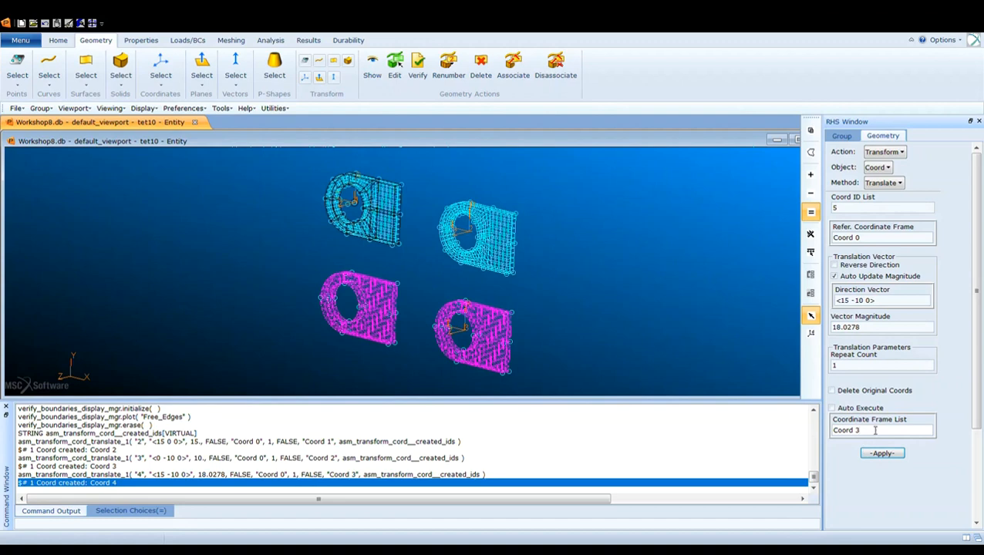
{"action": "key", "text": "ctrl+z"}
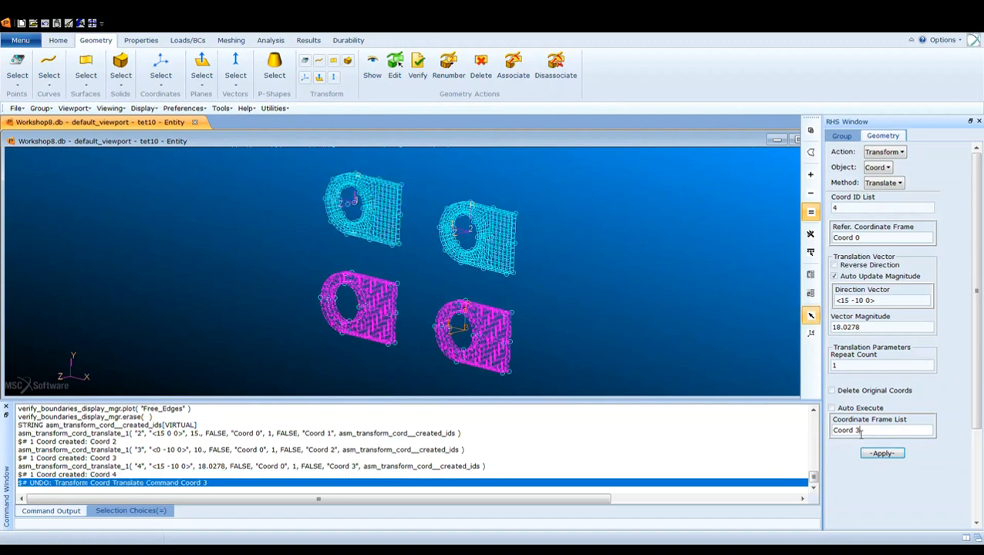
- Try translating a copy of coordinate frame Coord 3 by <15 0 0>, and undo the translation
{"action": "left_click", "coordinate": [865, 301]}
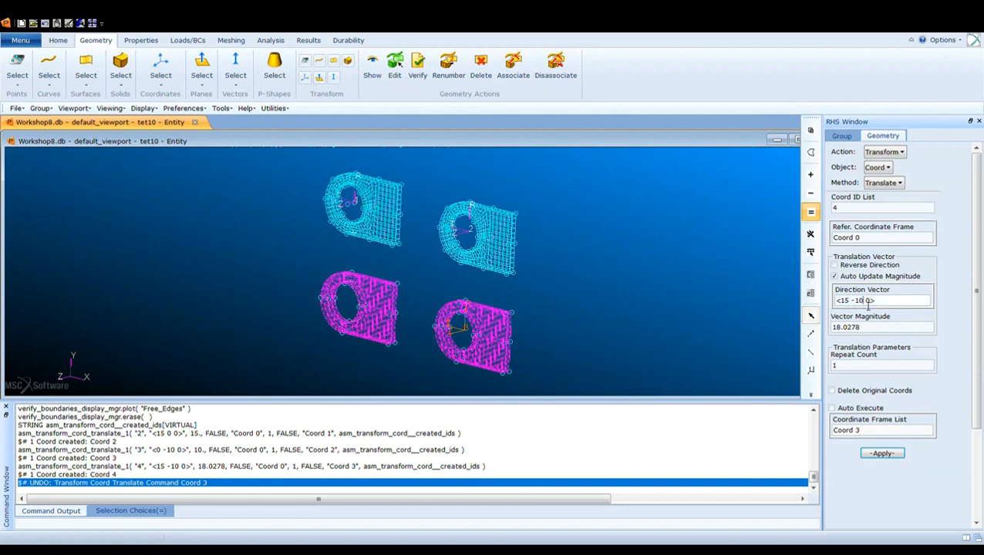
{"action": "key", "text": "BackSpace"}
{"action": "key", "text": "BackSpace"}
{"action": "key", "text": "BackSpace"}
{"action": "type", "text": "0"}
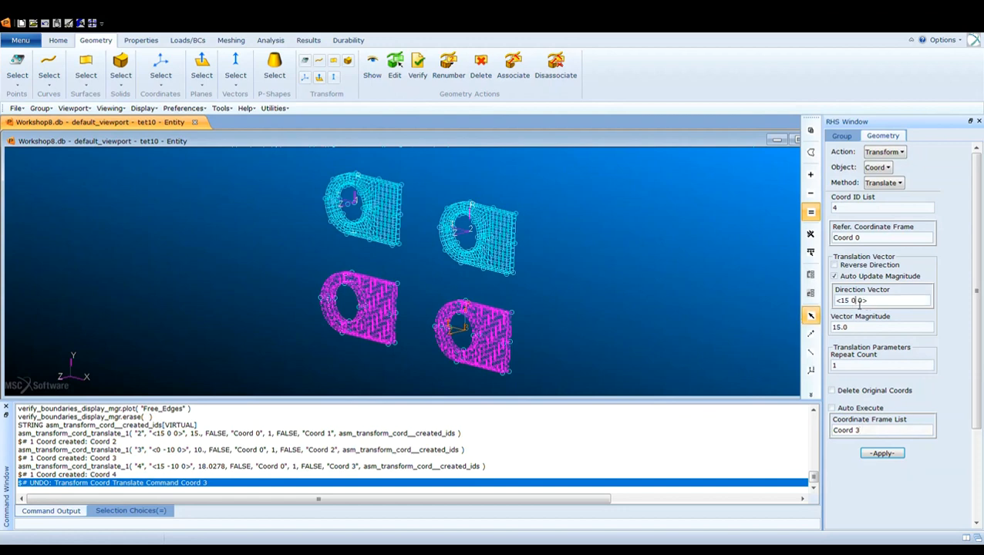
{"action": "left_click", "coordinate": [880, 453]}
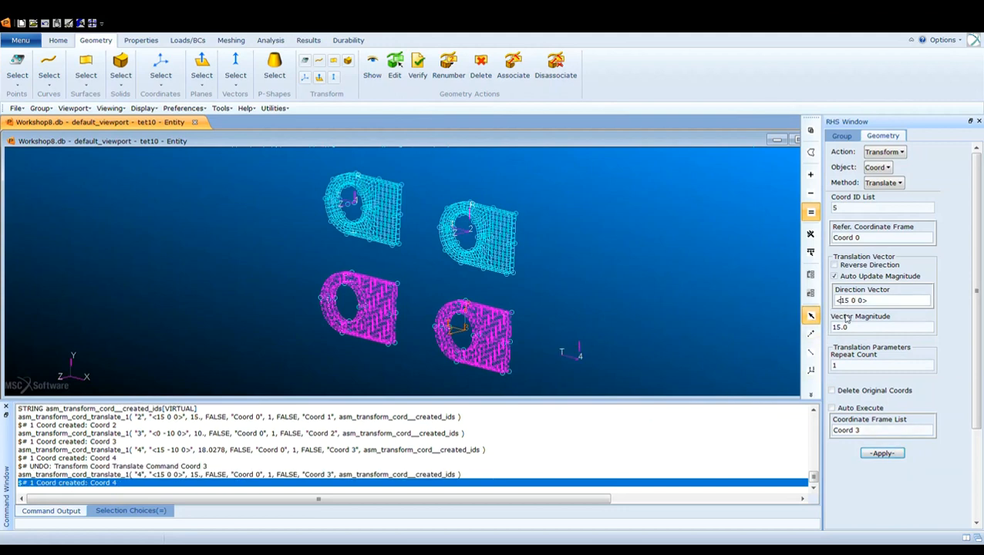
{"action": "key", "text": "ctrl+z"}
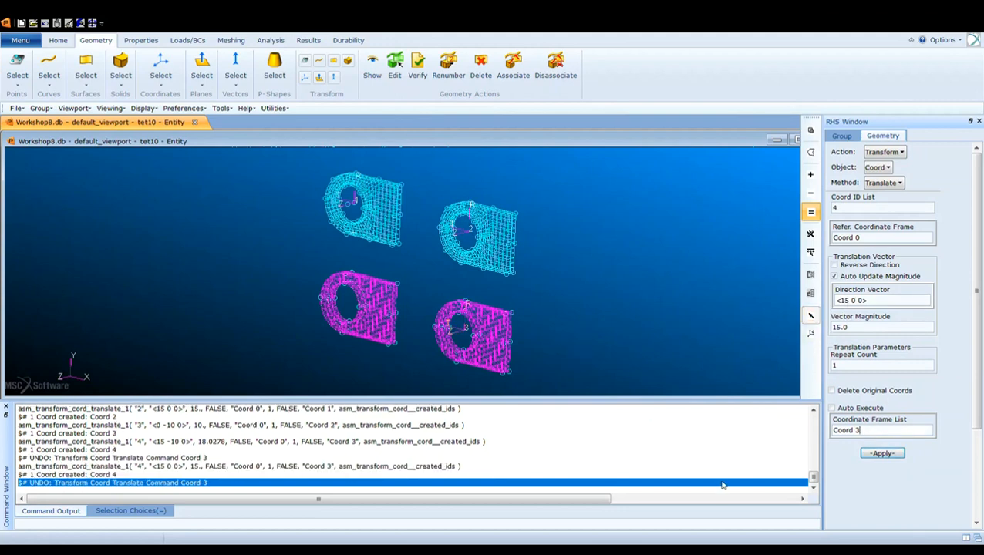
- Translate a copy of coordinate frame Coord 3 by <-15 0 0> relative to Coord 0
{"action": "left_click", "coordinate": [839, 300]}
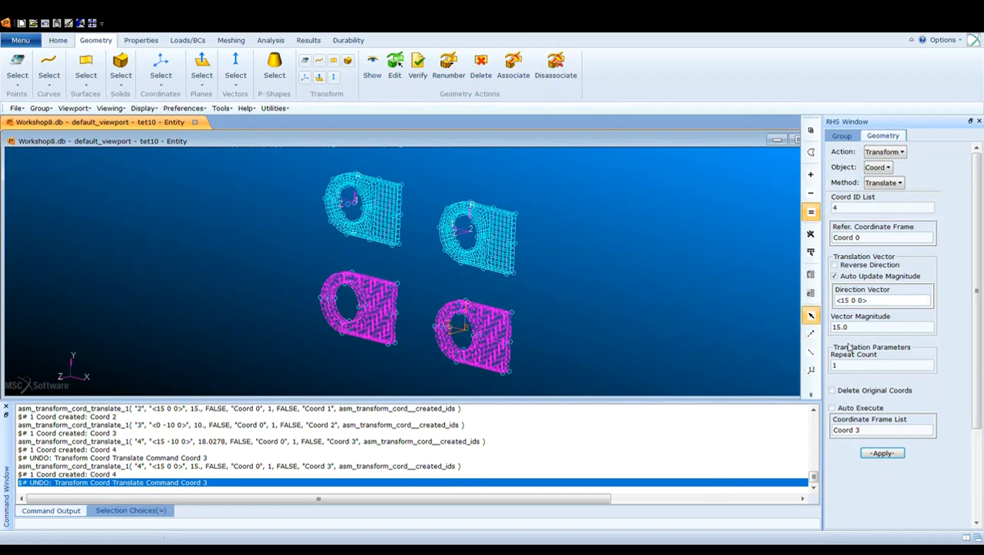
{"action": "type", "text": "-"}
{"action": "left_click", "coordinate": [882, 454]}
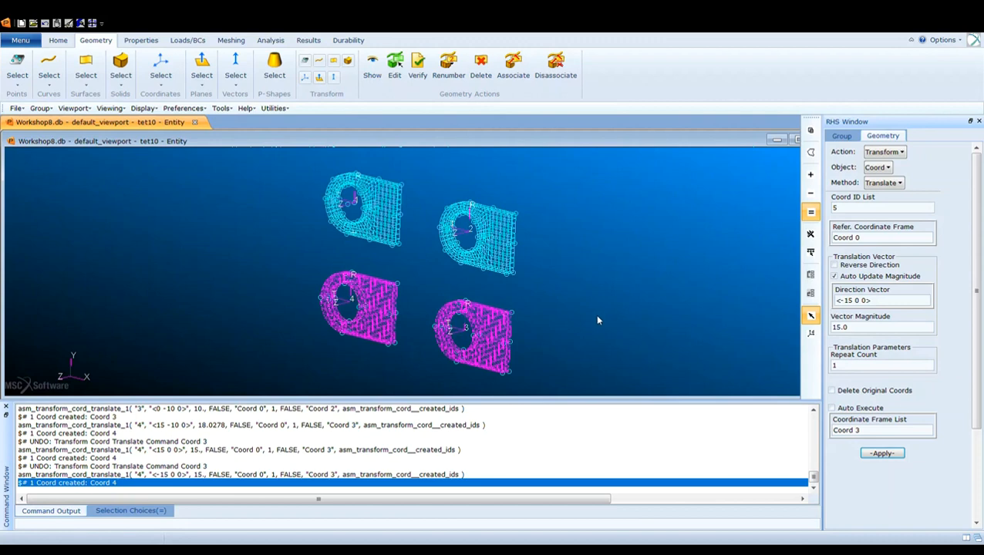
- Display the four lug meshes with smooth shading
{"action": "left_click", "coordinate": [58, 40]}
{"action": "left_click", "coordinate": [226, 62]}
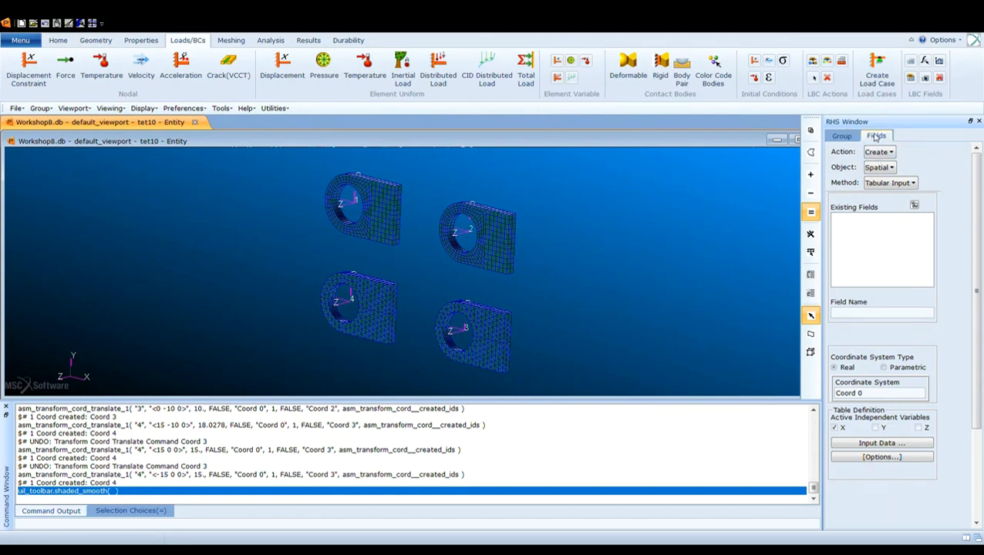
- Set up a scalar spatial PCL function field named sin_pressure_hex8 in coordinate frame Coord 1
{"action": "left_click", "coordinate": [893, 185]}
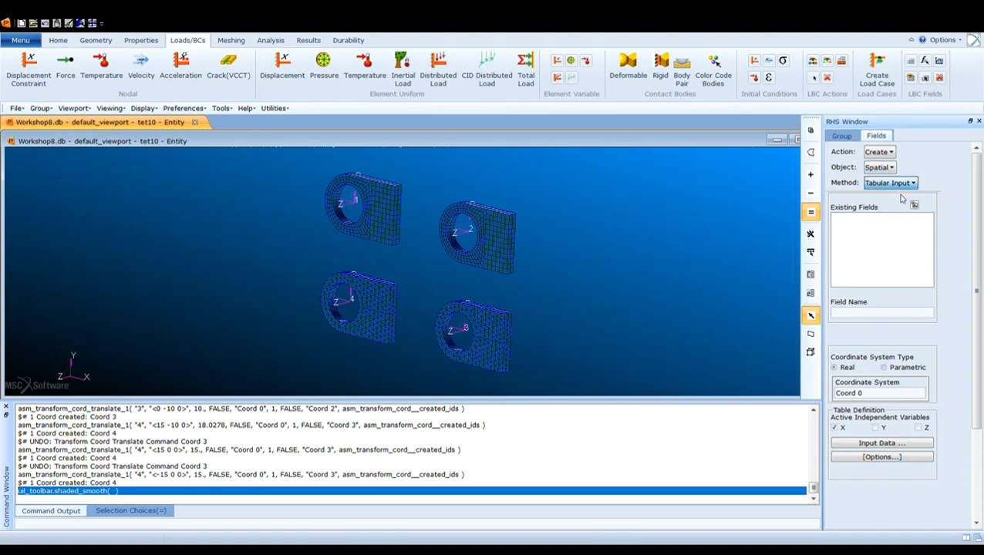
{"action": "left_click", "coordinate": [899, 197]}
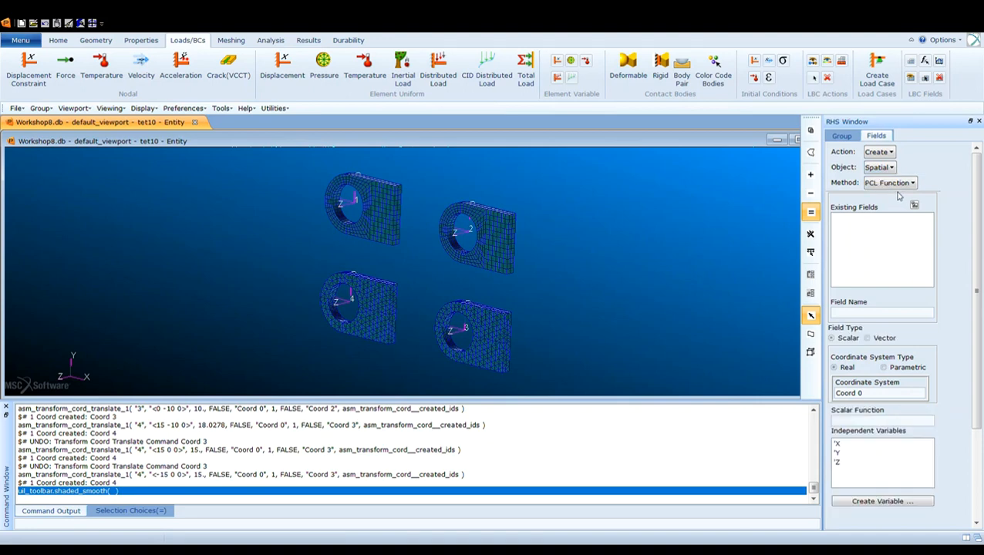
{"action": "left_click", "coordinate": [876, 313]}
{"action": "type", "text": "sin_pressure_hex8"}
{"action": "left_click", "coordinate": [879, 398]}
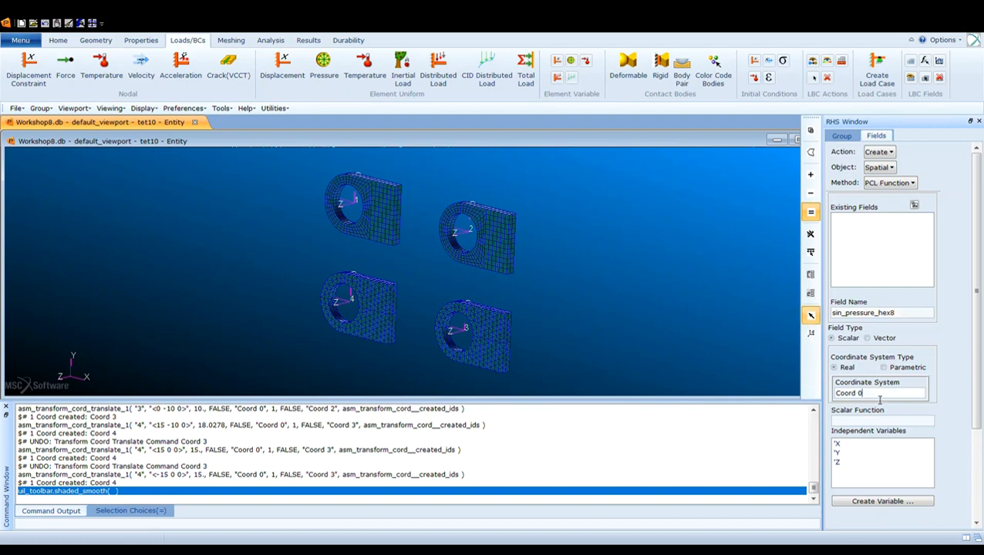
{"action": "key", "text": "BackSpace"}
{"action": "type", "text": "1"}
- Try to compose the scalar function sinr('T) using the listed independent variable 'T
{"action": "type", "text": "sin("}
{"action": "type", "text": "("}
{"action": "type", "text": "'T')"}
{"action": "left_click", "coordinate": [883, 501]}
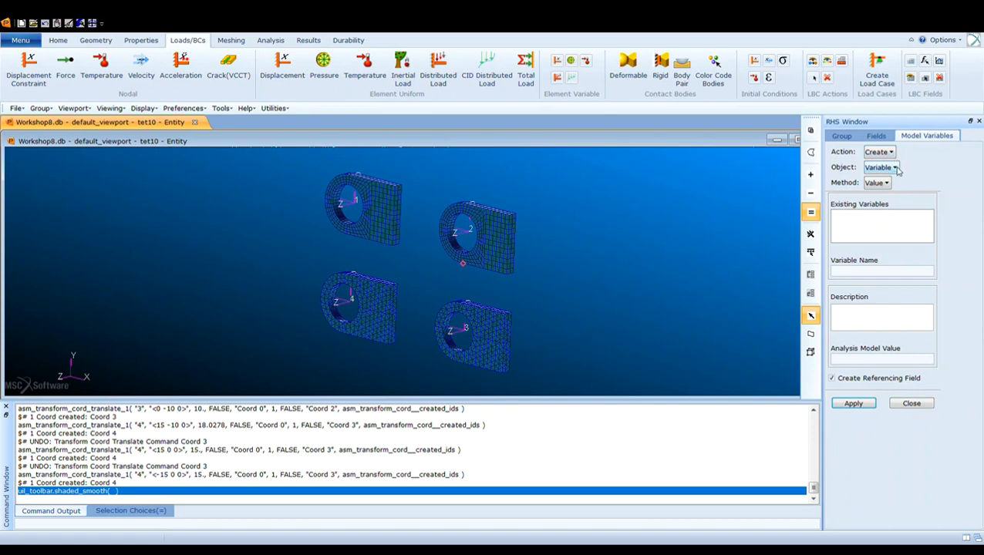
{"action": "left_click", "coordinate": [879, 141]}
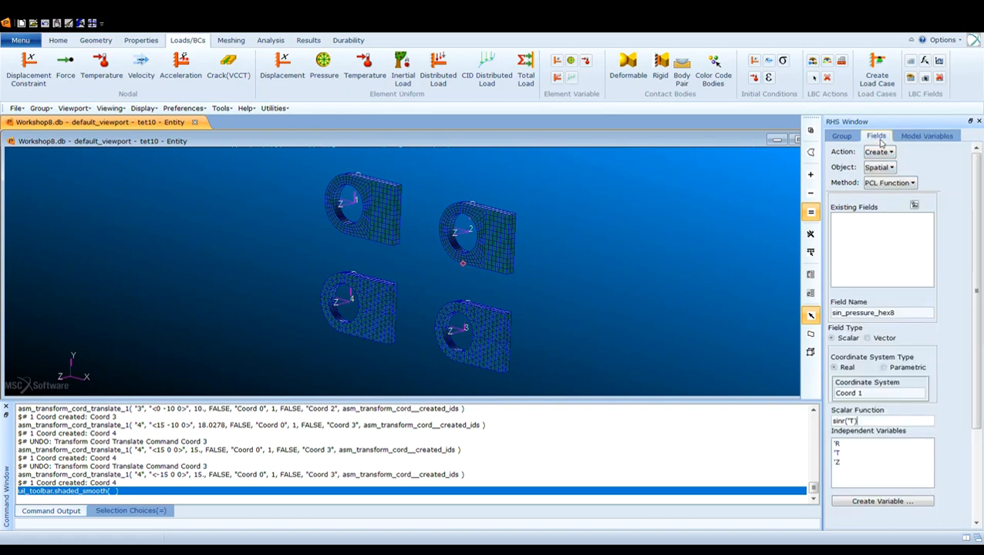
{"action": "left_click", "coordinate": [845, 453]}
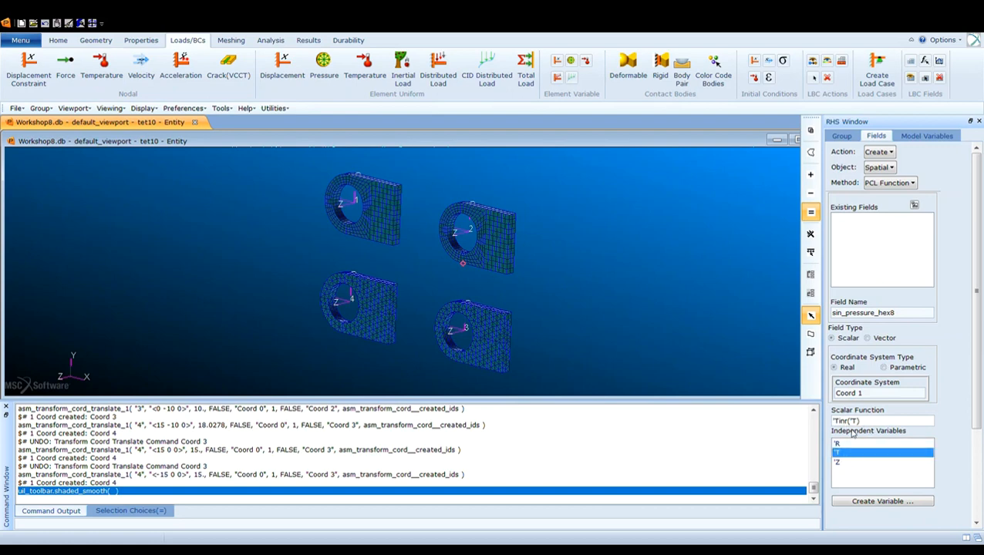
{"action": "key", "text": "BackSpace"}
{"action": "key", "text": "BackSpace"}
{"action": "type", "text": "s"}
{"action": "left_click_drag", "start_coordinate": [852, 422], "coordinate": [856, 422]}
{"action": "left_click", "coordinate": [852, 455]}
- Replace the scalar function with sinr('T) and create the sin_pressure_hex8 field
{"action": "left_click_drag", "start_coordinate": [874, 421], "coordinate": [832, 422]}
{"action": "type", "text": "sin"}
{"action": "type", "text": "r()"}
{"action": "type", "text": "'"}
{"action": "type", "text": "T"}
{"action": "type", "text": "')"}
{"action": "scroll", "coordinate": [918, 486], "scroll_direction": "down", "scroll_amount": 3}
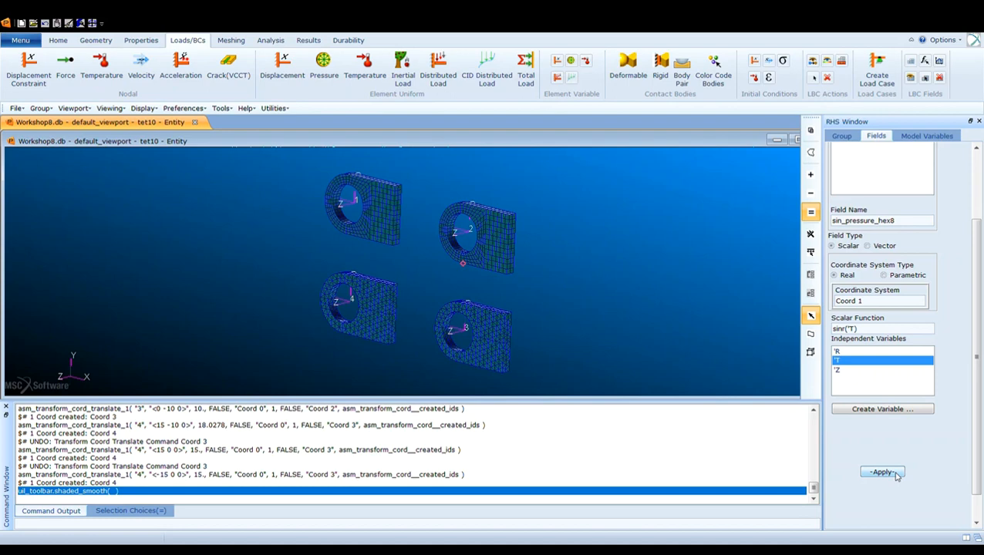
{"action": "left_click", "coordinate": [883, 472]}
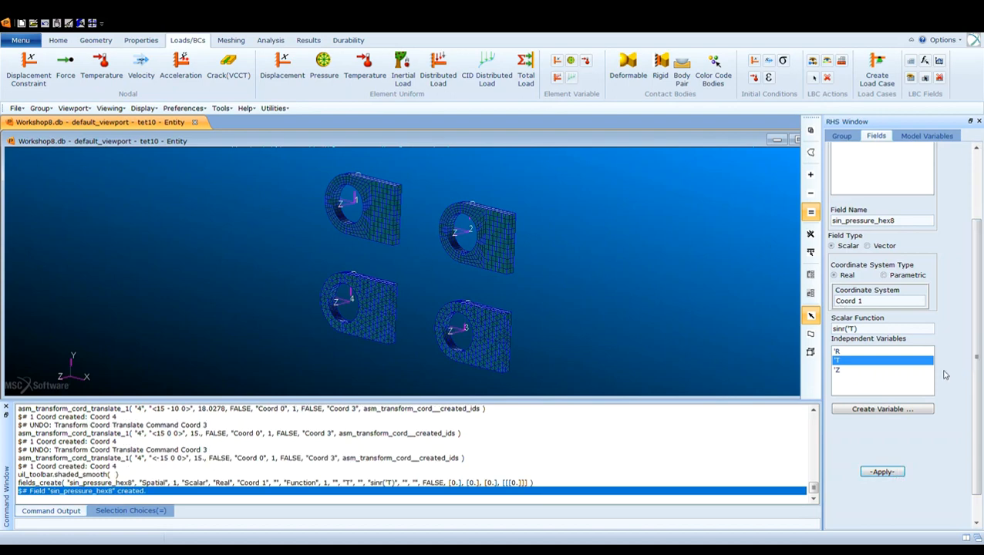
- Create the PCL function field sin_pressure_hex20 with function sinr('T) in coordinate frame Coord 2
{"action": "scroll", "coordinate": [979, 373], "scroll_direction": "up", "scroll_amount": 3}
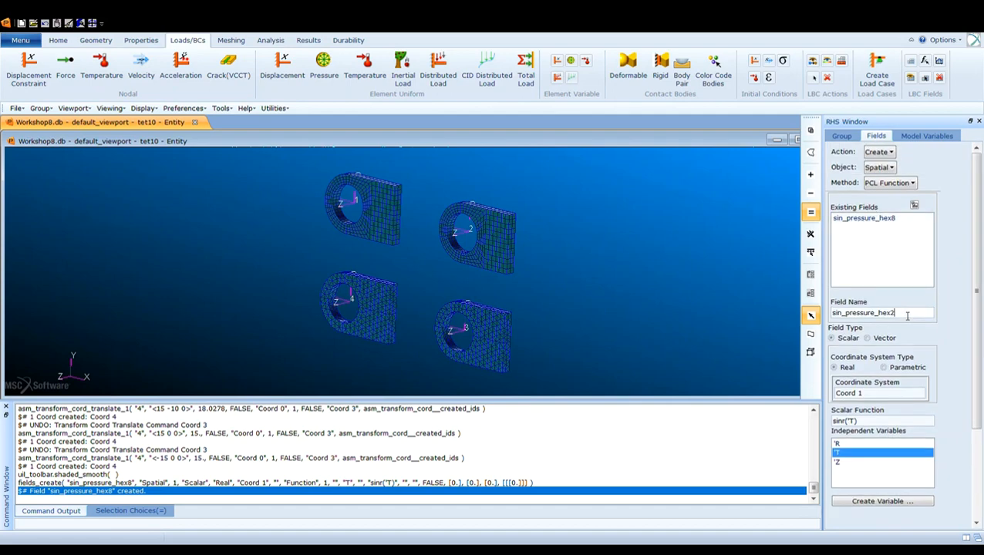
{"action": "left_click", "coordinate": [870, 394]}
{"action": "key", "text": "BackSpace"}
{"action": "type", "text": "2"}
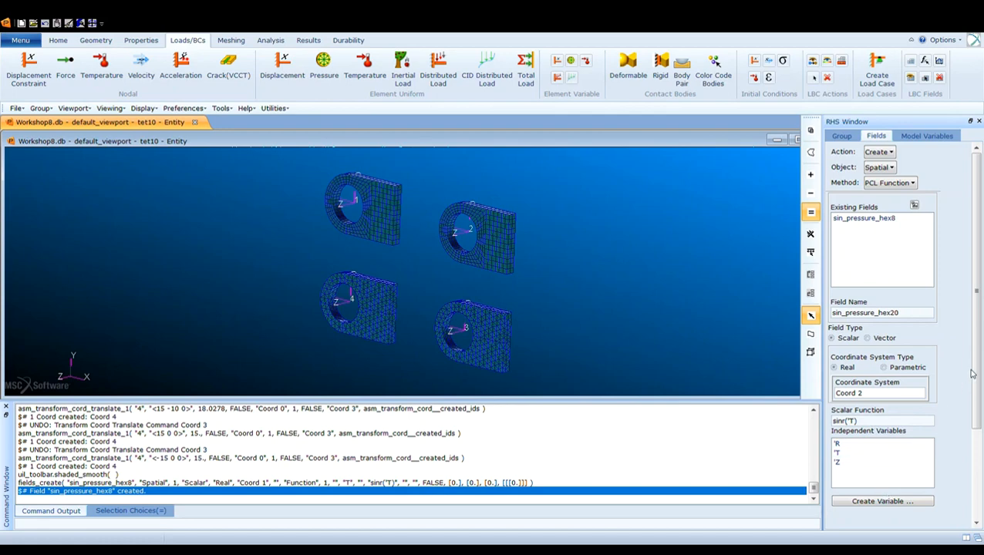
{"action": "left_click_drag", "start_coordinate": [977, 373], "coordinate": [981, 399]}
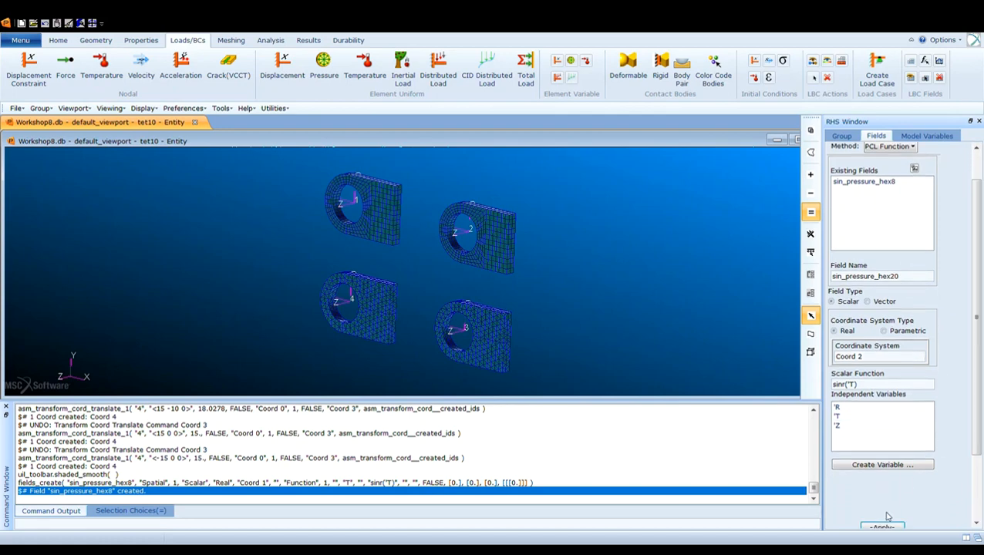
{"action": "scroll", "coordinate": [947, 462], "scroll_direction": "down", "scroll_amount": 3}
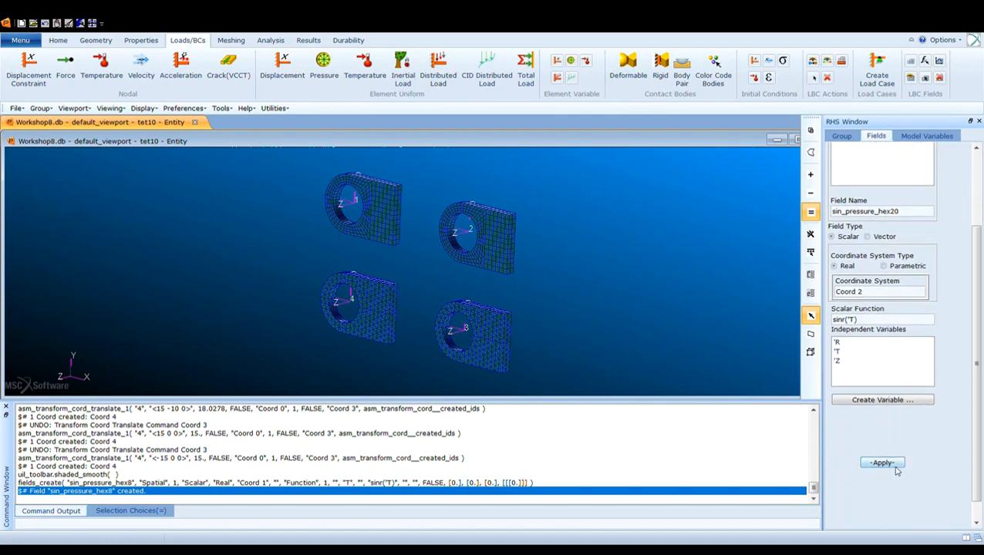
{"action": "left_click", "coordinate": [887, 464]}
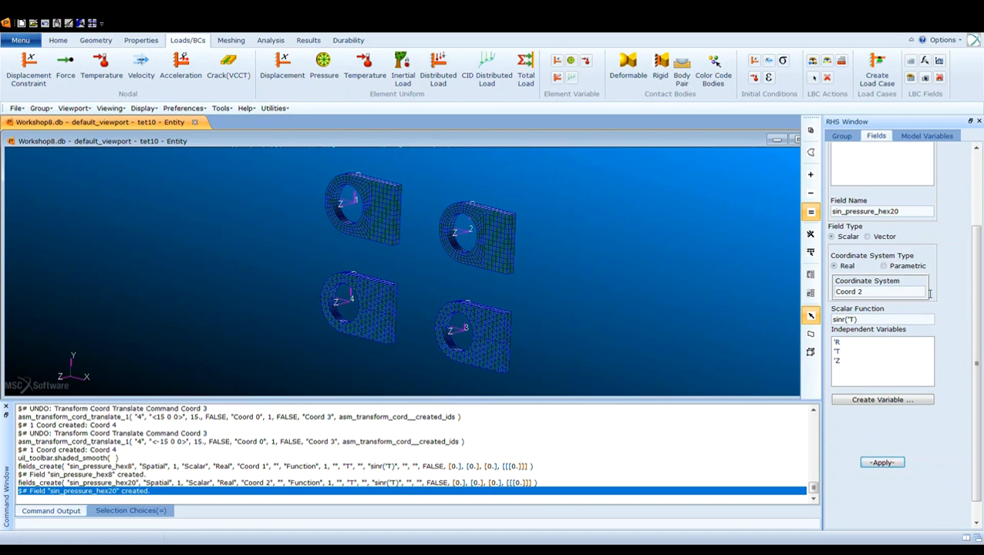
- Create the PCL function field sin_pressure_tet10 with function sinr('T) in coordinate frame Coord 3
{"action": "left_click_drag", "start_coordinate": [981, 266], "coordinate": [981, 206]}
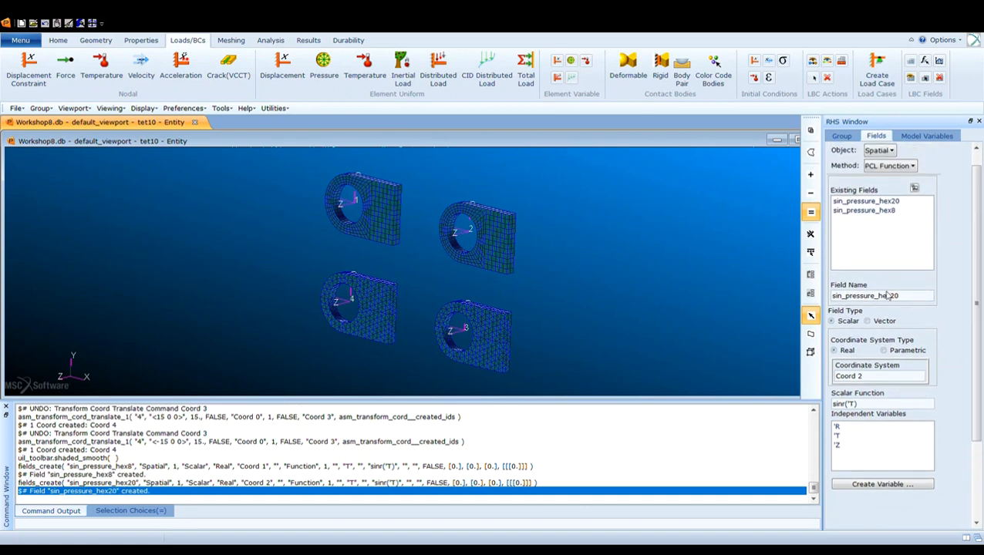
{"action": "left_click_drag", "start_coordinate": [906, 297], "coordinate": [883, 303]}
{"action": "type", "text": "tet1"}
{"action": "left_click", "coordinate": [875, 377]}
{"action": "type", "text": "3"}
{"action": "scroll", "coordinate": [978, 353], "scroll_direction": "down", "scroll_amount": 3}
{"action": "left_click", "coordinate": [879, 466]}
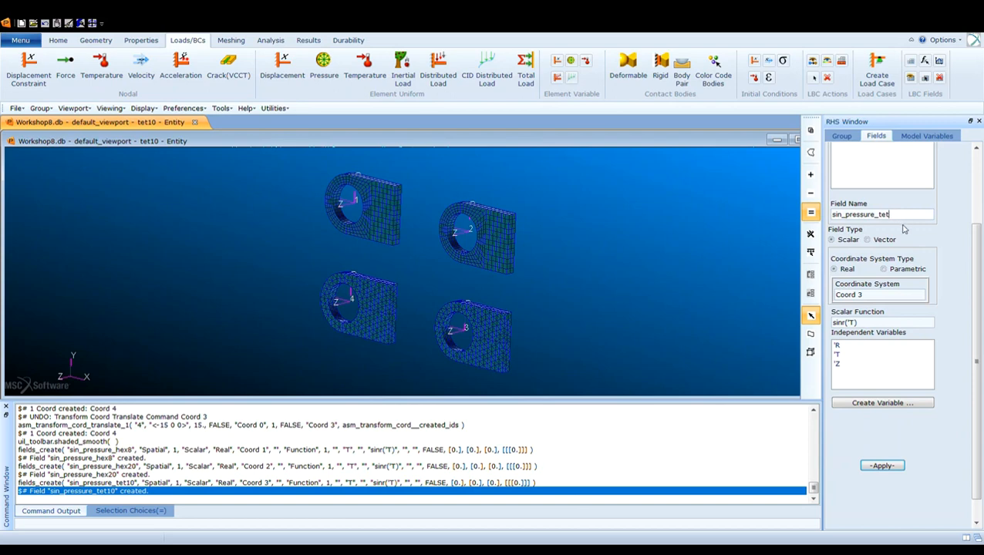
- Create the PCL function field sin_pressure_tet4 with function sinr('T) in coordinate frame Coord 4
{"action": "type", "text": "4"}
{"action": "double_click", "coordinate": [861, 295]}
{"action": "type", "text": "4"}
{"action": "left_click", "coordinate": [896, 468]}
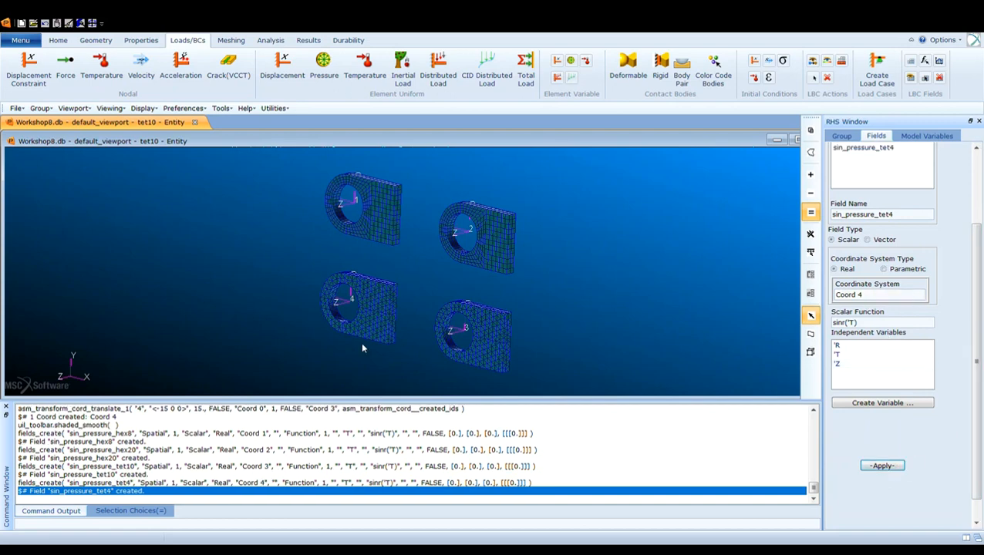
{"action": "scroll", "coordinate": [939, 269], "scroll_direction": "up", "scroll_amount": 3}
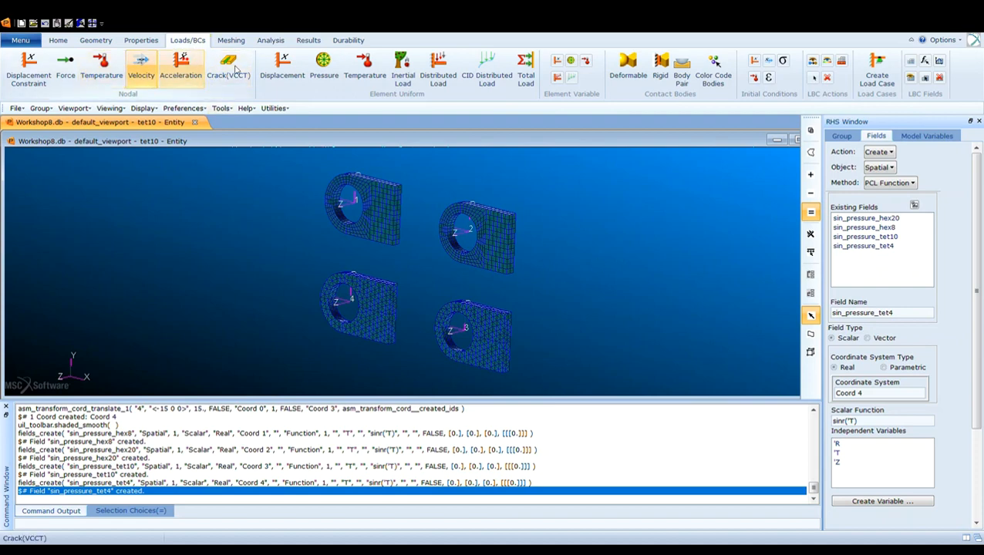
- Start an element uniform pressure set named hex8 with 3D target elements
{"action": "left_click", "coordinate": [322, 71]}
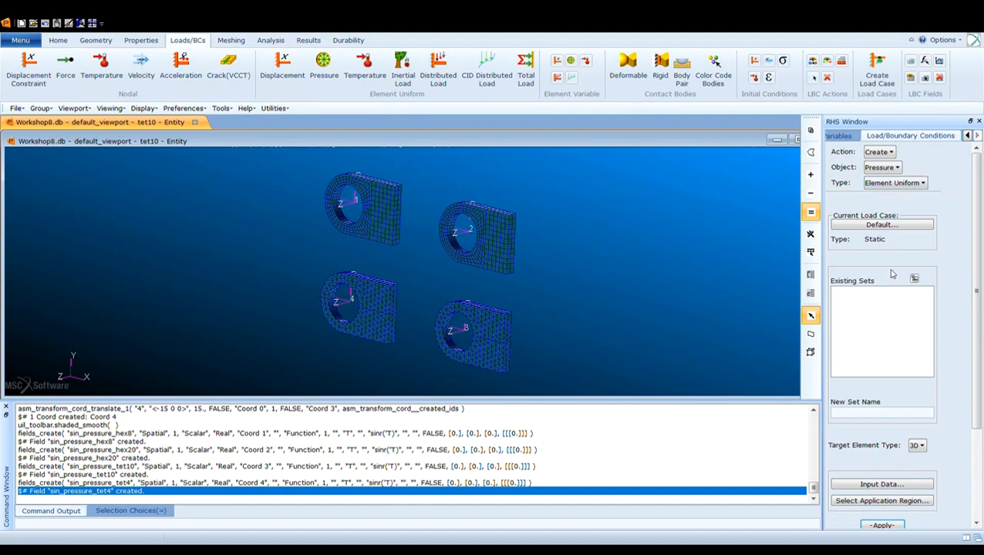
{"action": "left_click", "coordinate": [881, 411]}
{"action": "type", "text": "hex8"}
{"action": "scroll", "coordinate": [906, 351], "scroll_direction": "down", "scroll_amount": 2}
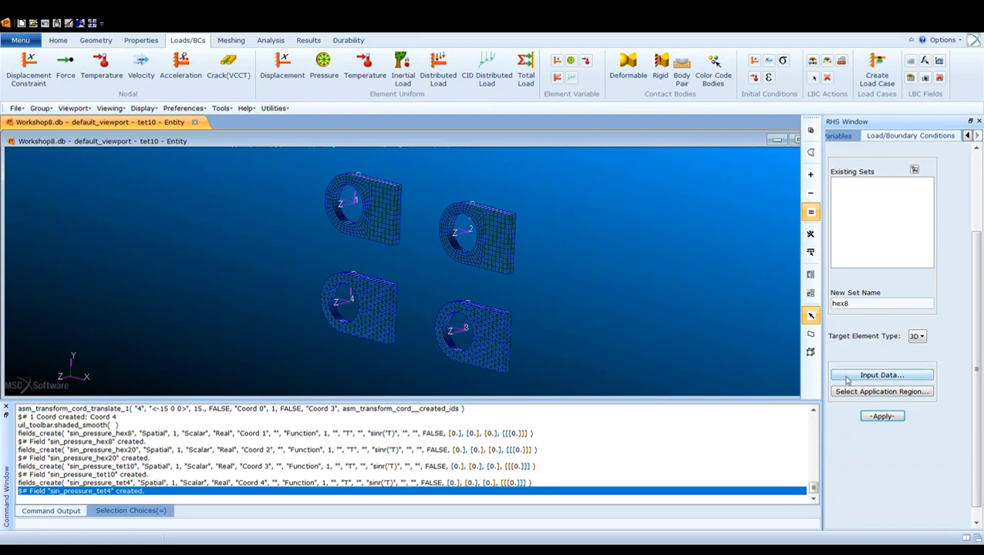
- Create the hex8 pressure on solid faces 28.3, 27.5, 22.5 and 23.1 in the lug hole, using sin_pressure_hex8 and scale factor 1000
{"action": "left_click", "coordinate": [879, 393]}
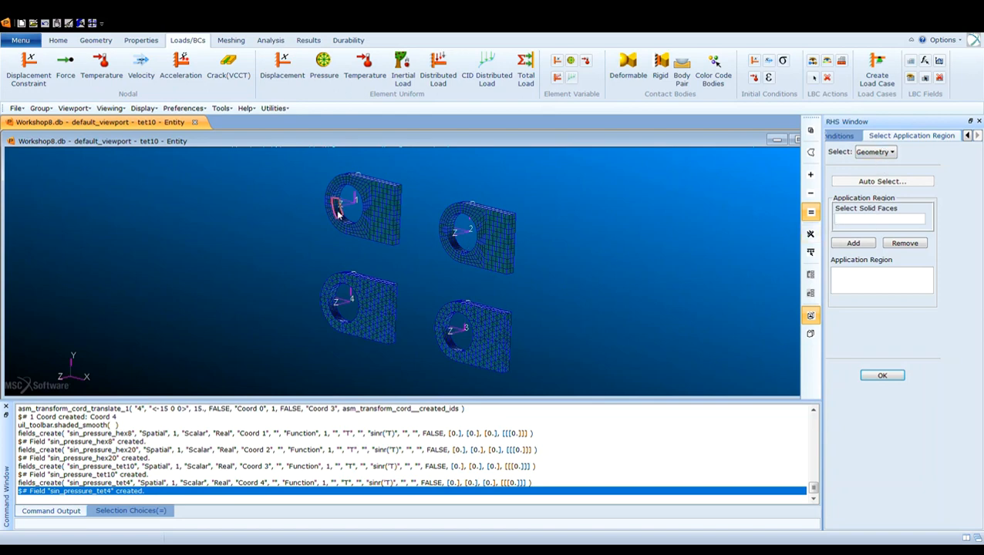
{"action": "scroll", "coordinate": [333, 202], "scroll_direction": "up", "scroll_amount": 4}
{"action": "scroll", "coordinate": [345, 198], "scroll_direction": "up", "scroll_amount": 1}
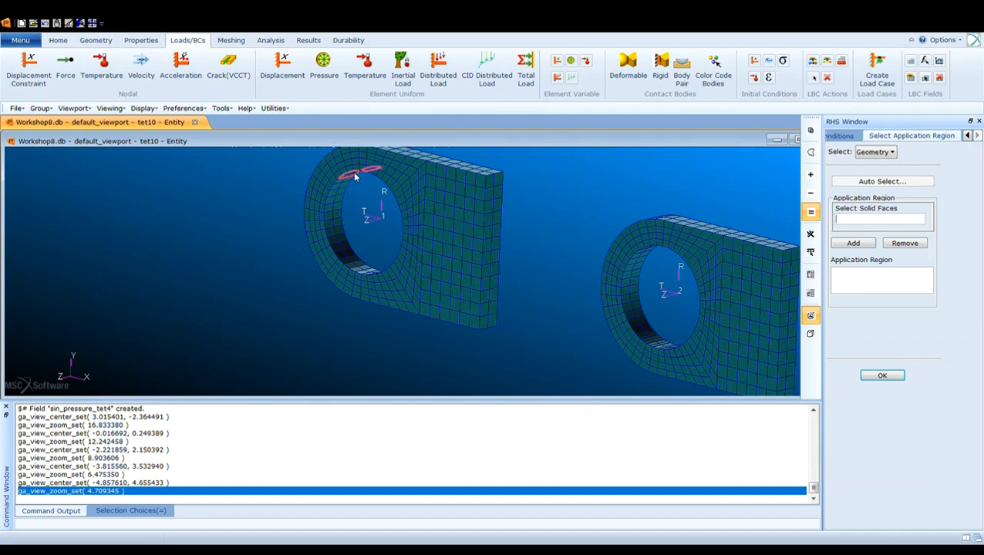
{"action": "left_click", "coordinate": [356, 177]}
{"action": "left_click", "coordinate": [344, 198]}
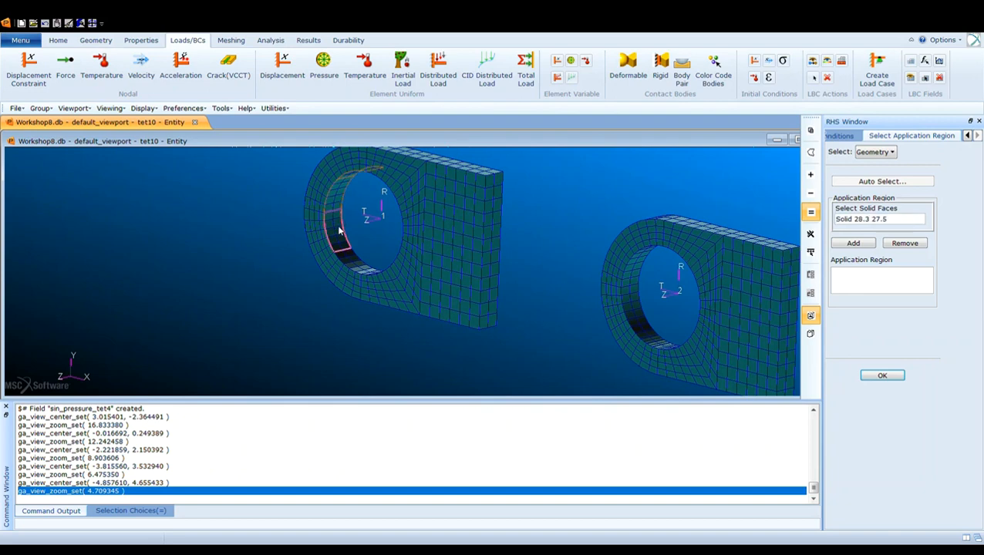
{"action": "left_click", "coordinate": [339, 230]}
{"action": "left_click", "coordinate": [343, 258]}
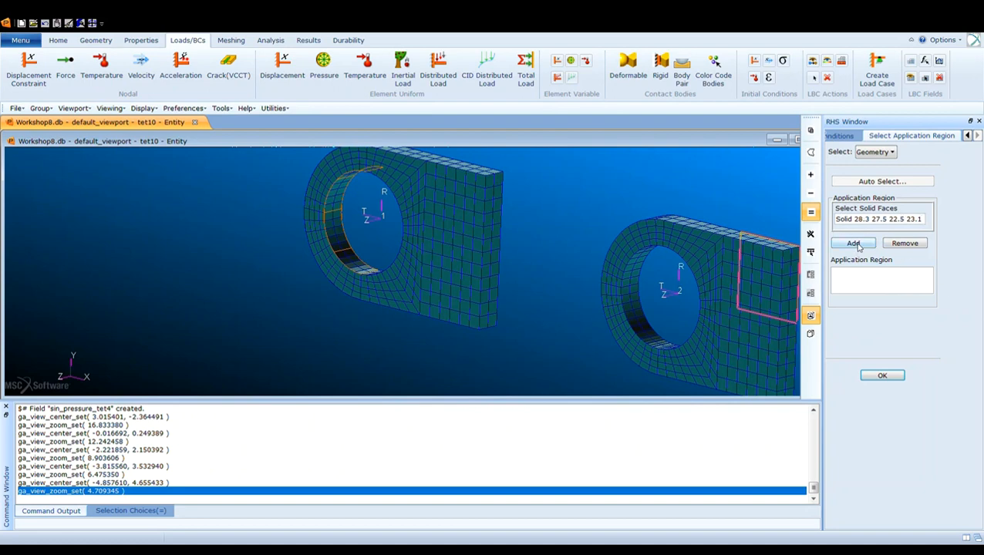
{"action": "left_click", "coordinate": [855, 244]}
{"action": "left_click", "coordinate": [885, 378]}
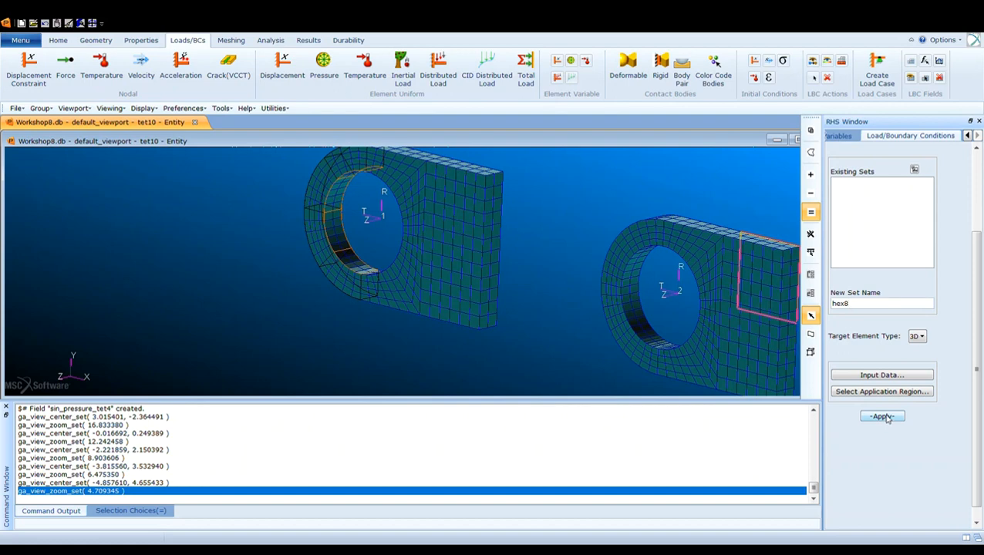
{"action": "left_click", "coordinate": [884, 416]}
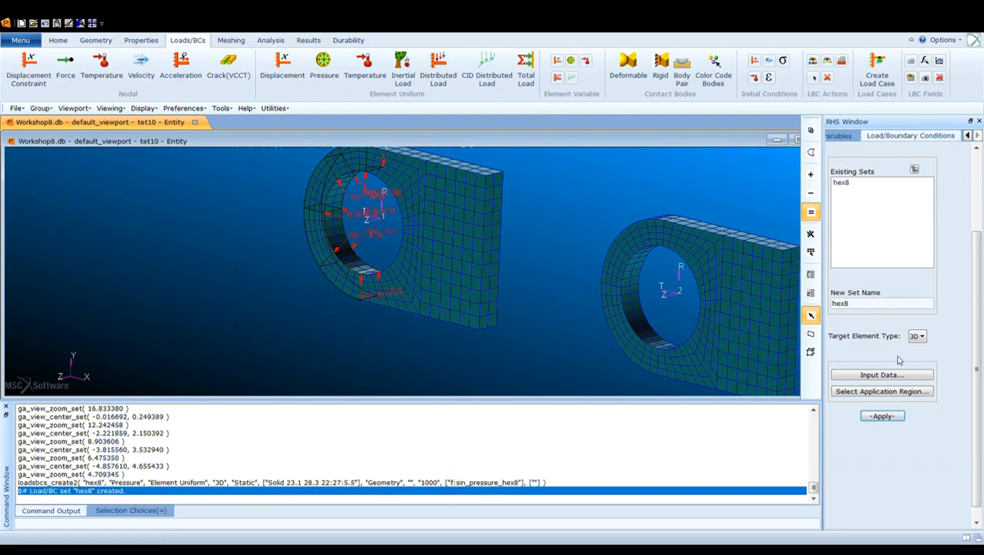
- Examine the pressure arrows around the hex8 lug's hole and compare with the neighbouring lugs
{"action": "scroll", "coordinate": [364, 223], "scroll_direction": "up", "scroll_amount": 2}
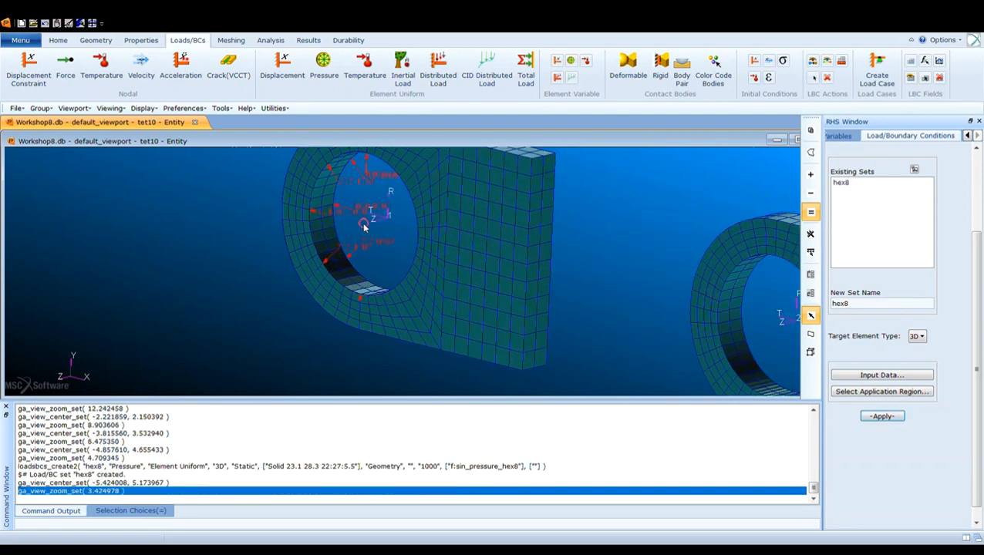
{"action": "scroll", "coordinate": [366, 229], "scroll_direction": "down", "scroll_amount": 1}
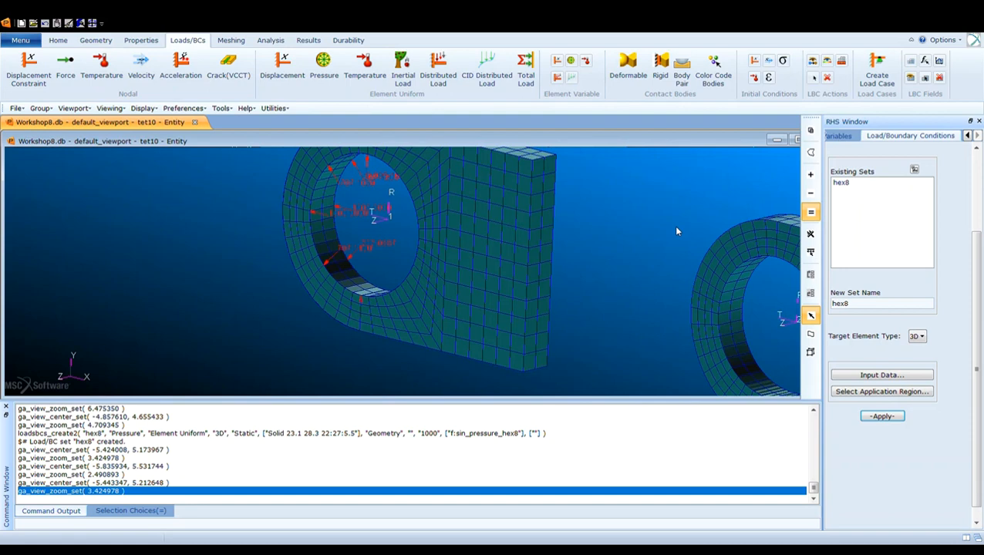
{"action": "scroll", "coordinate": [599, 275], "scroll_direction": "up", "scroll_amount": 3}
{"action": "scroll", "coordinate": [613, 291], "scroll_direction": "down", "scroll_amount": 5}
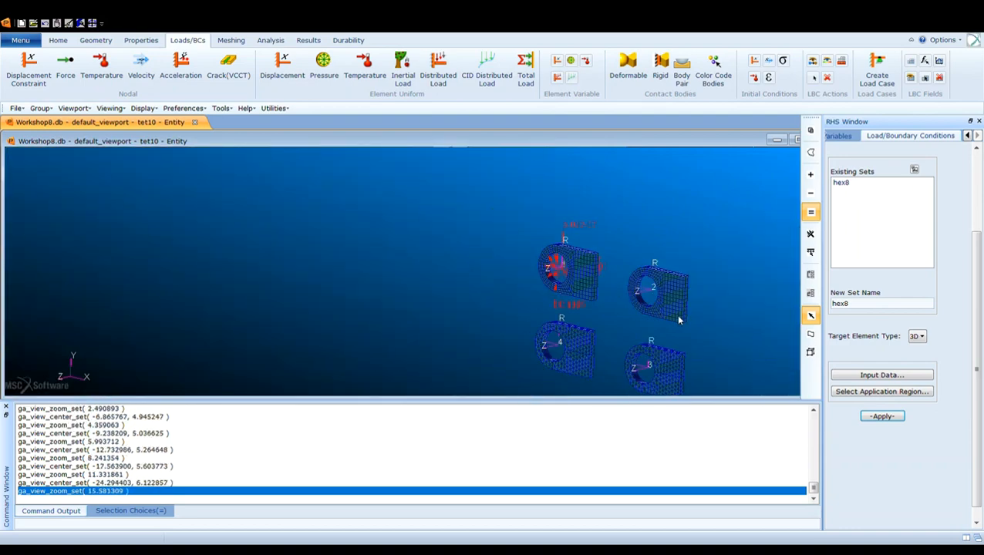
{"action": "scroll", "coordinate": [615, 308], "scroll_direction": "up", "scroll_amount": 3}
{"action": "scroll", "coordinate": [617, 324], "scroll_direction": "down", "scroll_amount": 2}
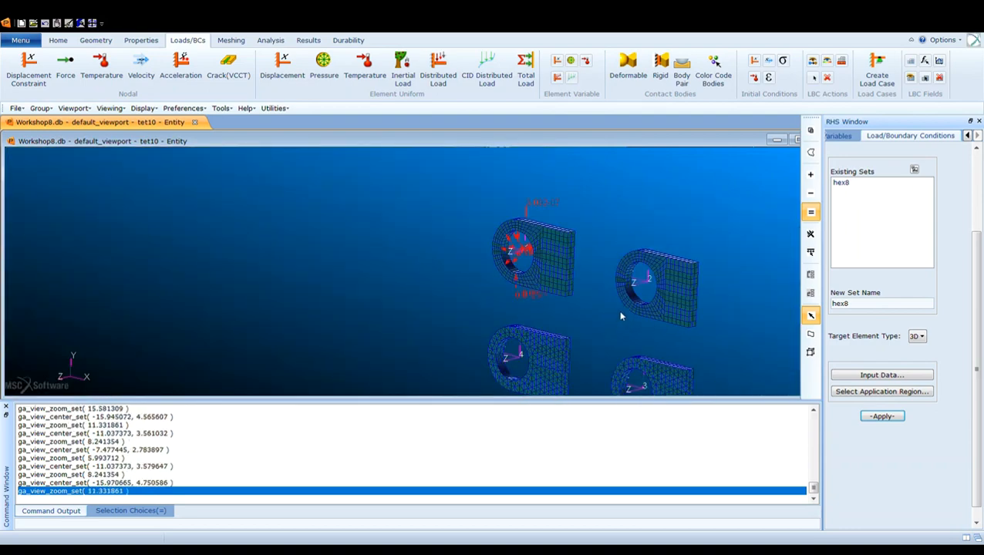
{"action": "scroll", "coordinate": [618, 310], "scroll_direction": "up", "scroll_amount": 3}
{"action": "scroll", "coordinate": [619, 306], "scroll_direction": "down", "scroll_amount": 2}
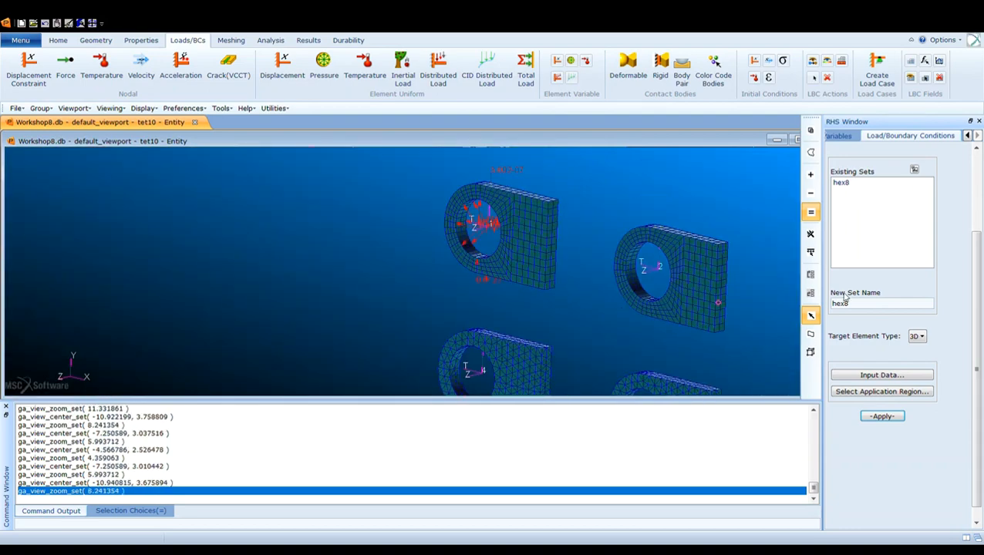
- Name a new element uniform pressure set hex20 and edit its input data
{"action": "double_click", "coordinate": [883, 304]}
{"action": "type", "text": "hex20"}
{"action": "left_click", "coordinate": [881, 375]}
- Assign solid faces 38.3, 37.5, 32.5 and 33.1 in the second lug's hole as the application region and create the hex20 pressure set
{"action": "left_click", "coordinate": [884, 392]}
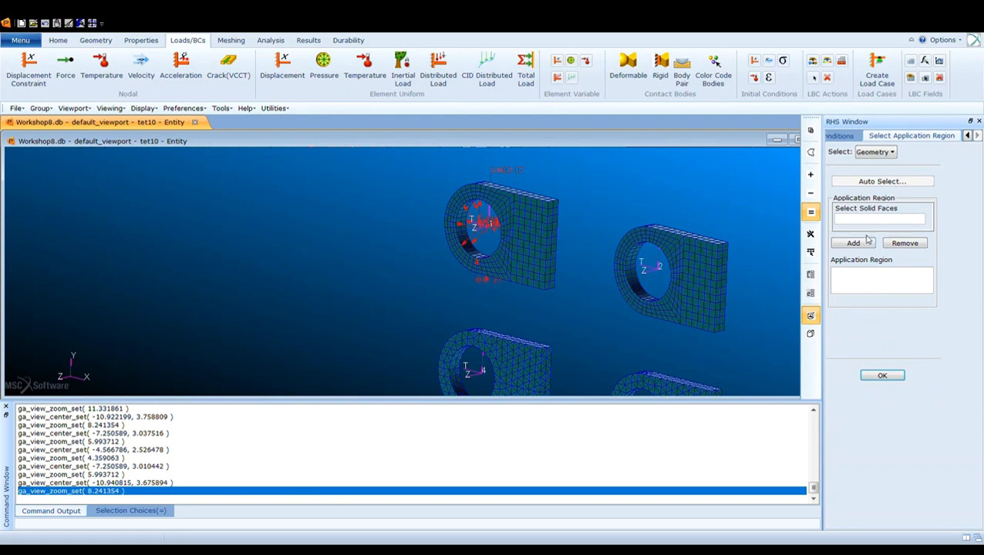
{"action": "left_click", "coordinate": [642, 254]}
{"action": "left_click", "coordinate": [637, 266], "text": "shift"}
{"action": "left_click", "coordinate": [634, 282], "text": "shift"}
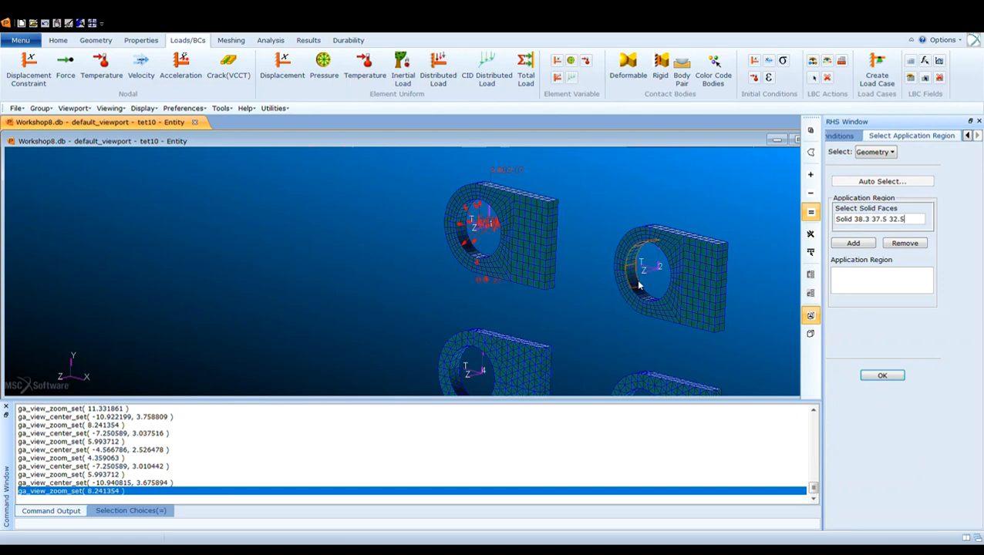
{"action": "left_click", "coordinate": [650, 302], "text": "shift"}
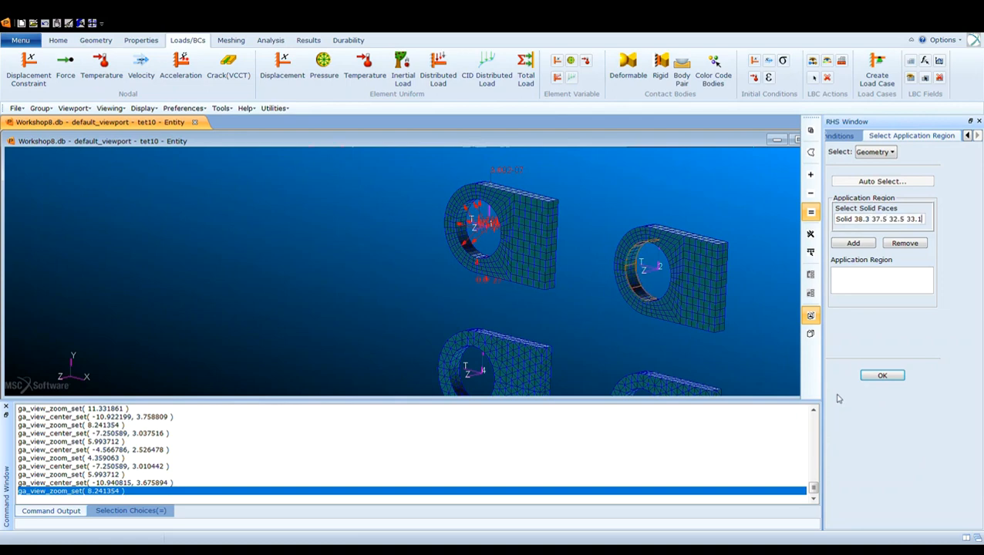
{"action": "left_click", "coordinate": [864, 243]}
{"action": "left_click", "coordinate": [885, 377]}
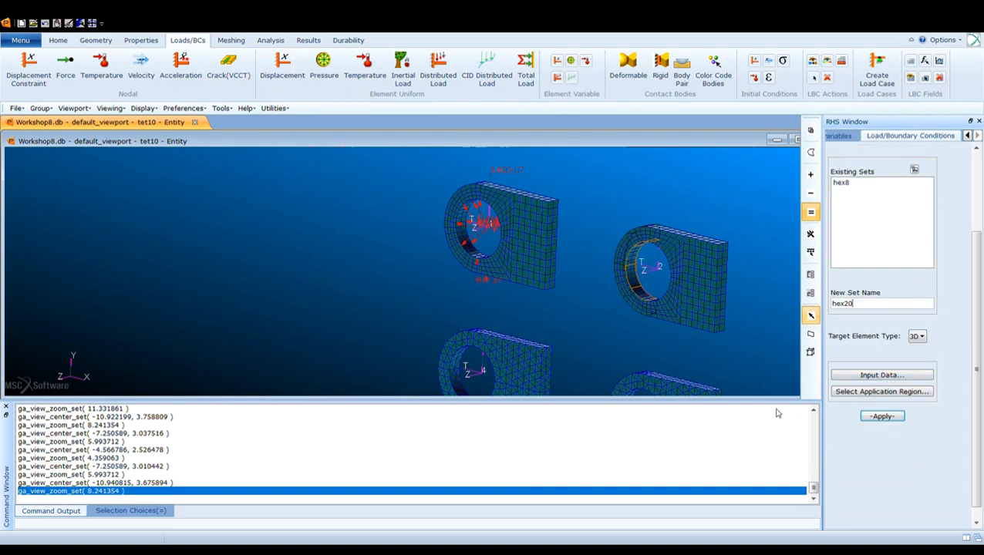
{"action": "left_click", "coordinate": [880, 417]}
{"action": "scroll", "coordinate": [559, 353], "scroll_direction": "down", "scroll_amount": 3}
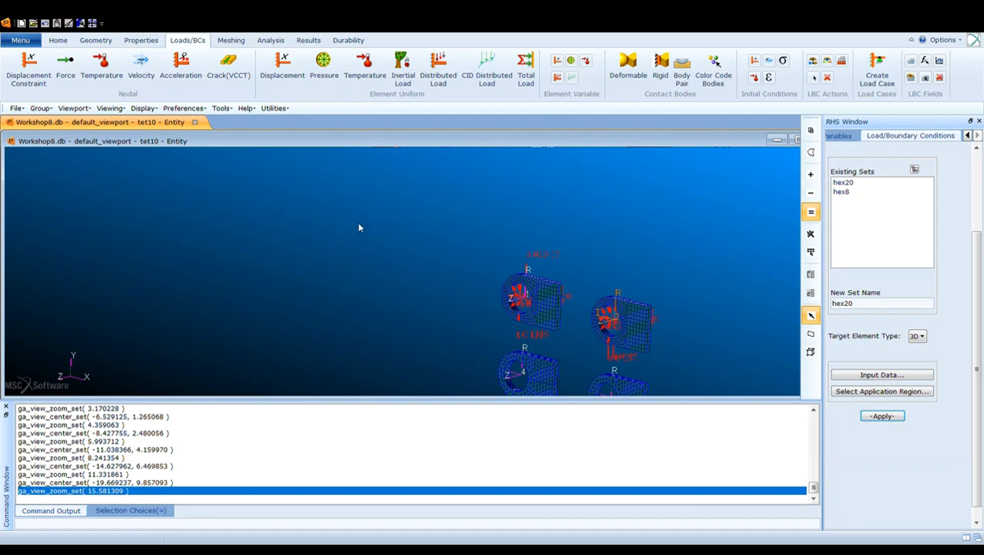
- Name a new element uniform pressure set tet4 for the lug at coordinate frame 4
{"action": "left_click", "coordinate": [58, 40]}
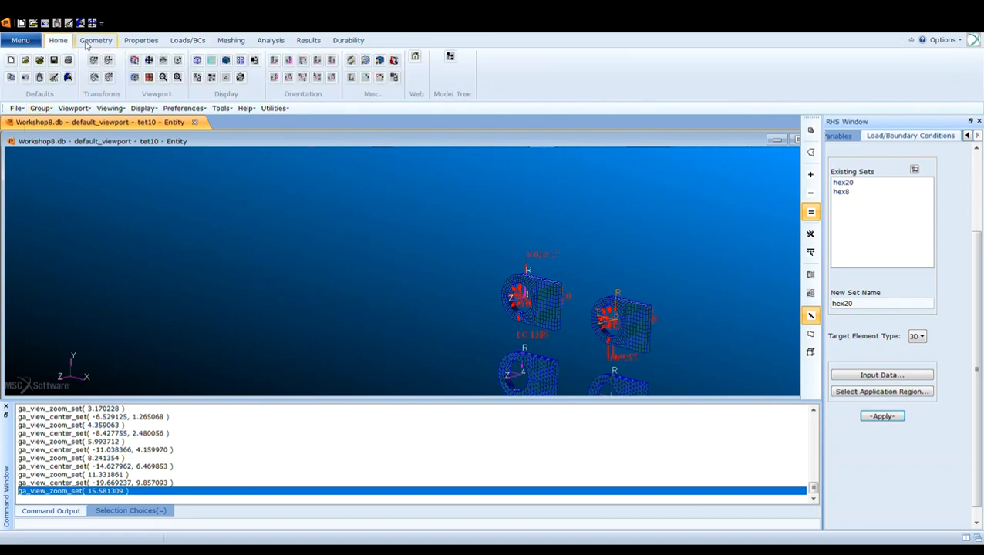
{"action": "left_click", "coordinate": [150, 61]}
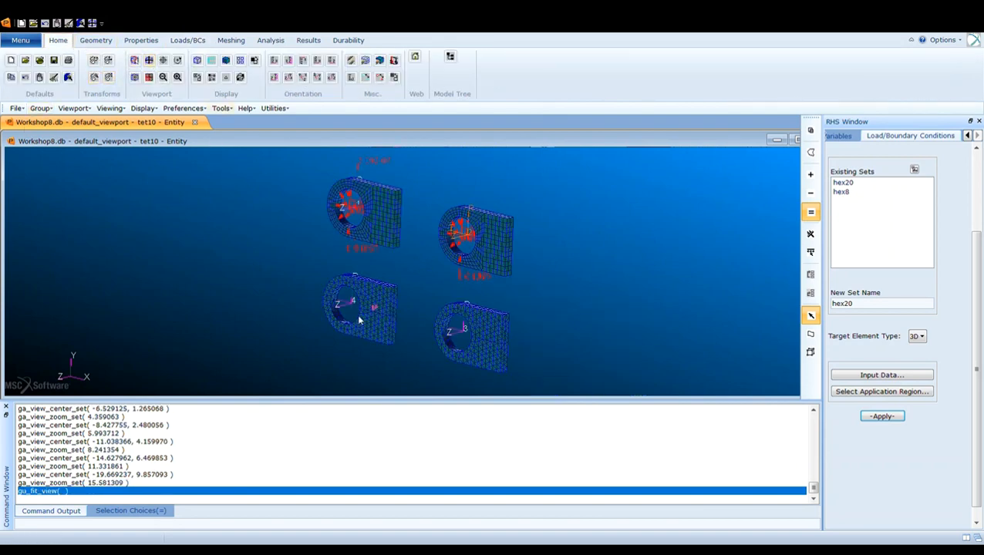
{"action": "scroll", "coordinate": [348, 306], "scroll_direction": "up", "scroll_amount": 2}
{"action": "scroll", "coordinate": [347, 304], "scroll_direction": "up", "scroll_amount": 1}
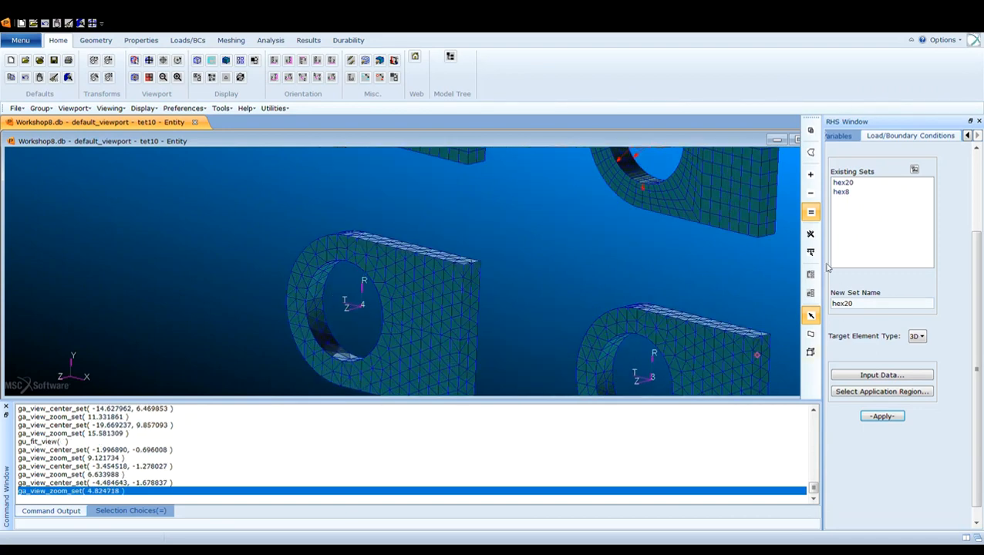
{"action": "left_click_drag", "start_coordinate": [853, 303], "coordinate": [827, 313]}
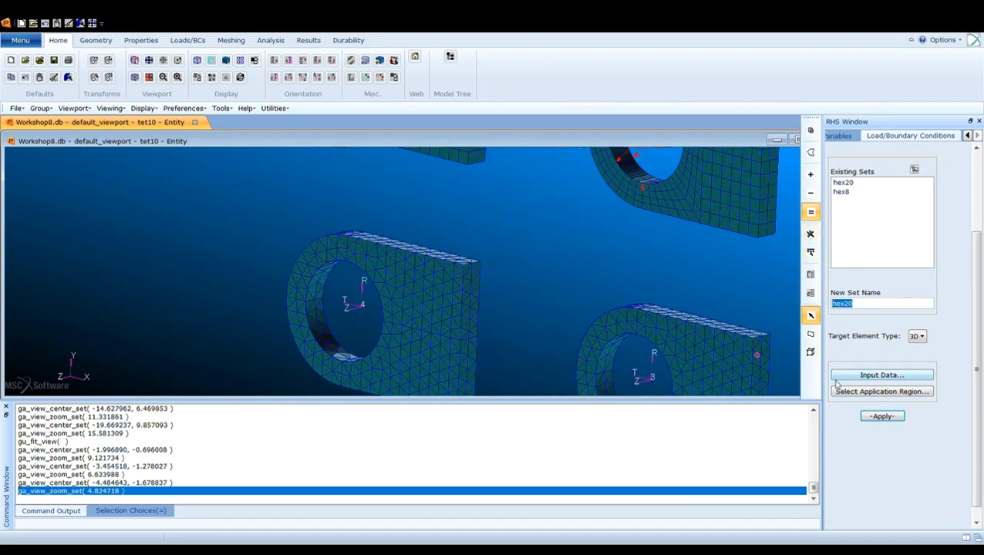
{"action": "type", "text": "tet4"}
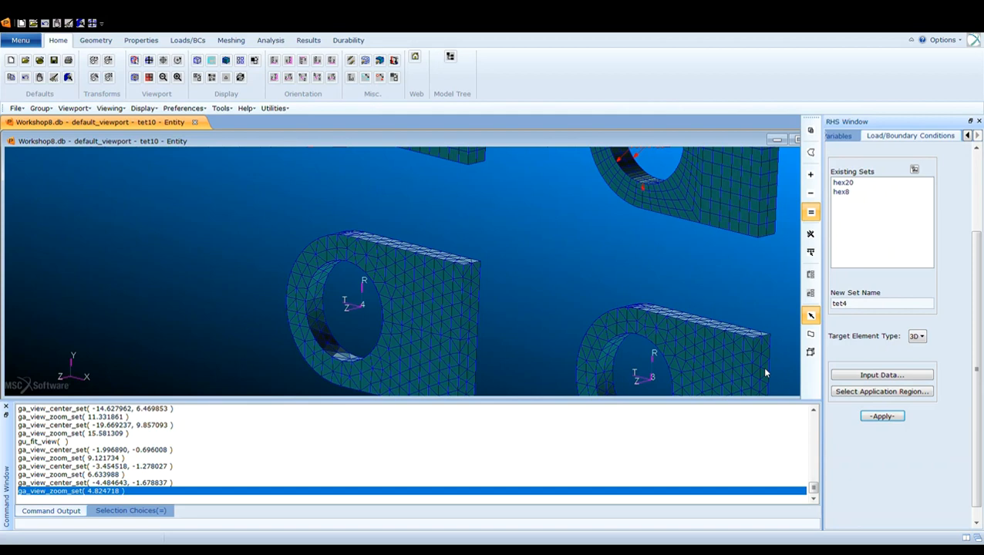
- Create the tet4 pressure set on solid face 8.3 in the lug hole, using sin_pressure_tet4 and scale factor 1000
{"action": "left_click", "coordinate": [877, 392]}
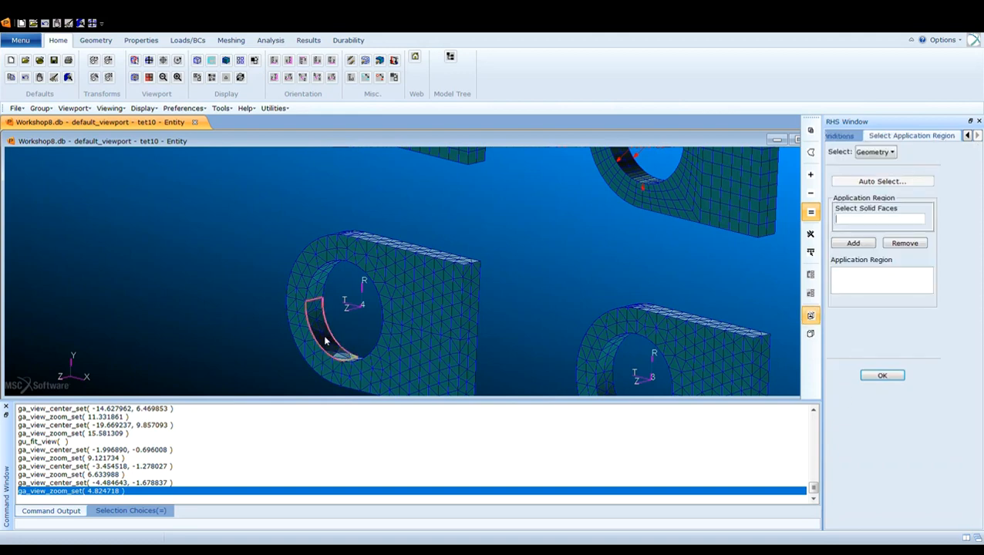
{"action": "left_click", "coordinate": [324, 339]}
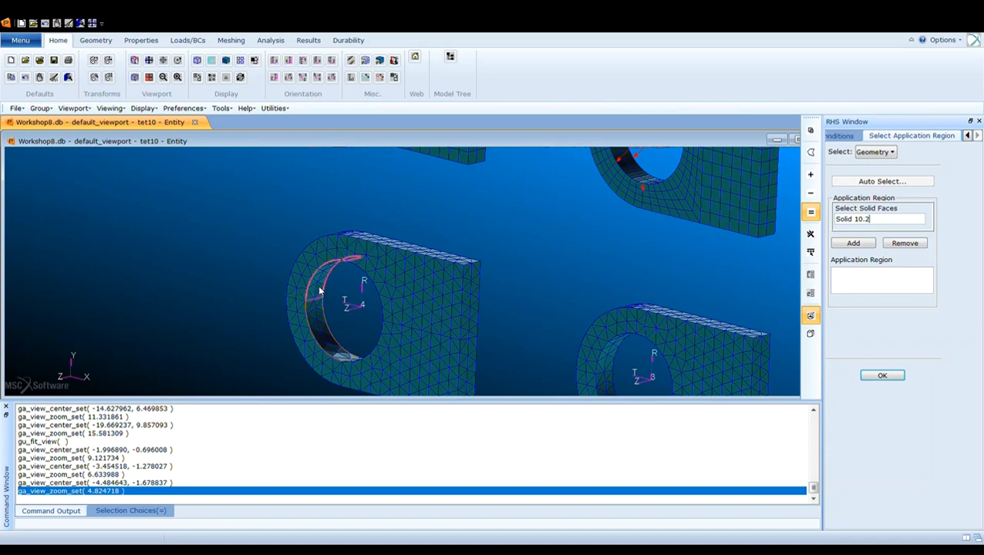
{"action": "left_click", "coordinate": [861, 244]}
{"action": "left_click", "coordinate": [879, 376]}
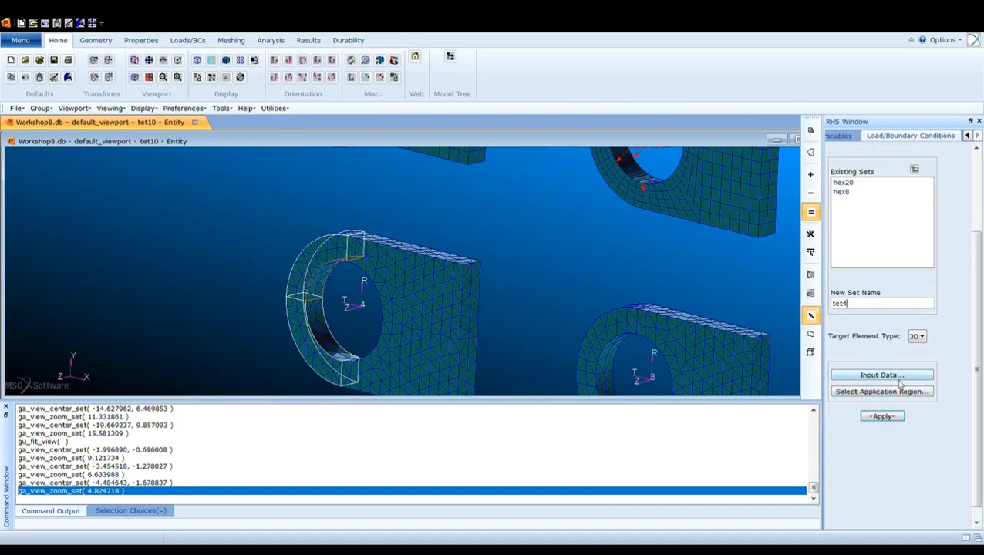
{"action": "left_click", "coordinate": [883, 417]}
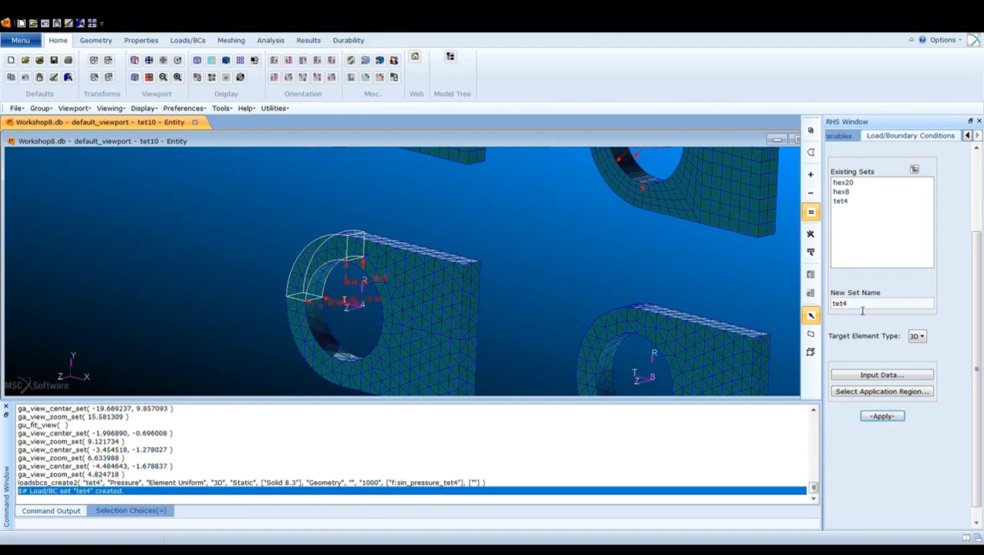
- Name a new element uniform pressure set tet10 and edit its input data
{"action": "key", "text": "BackSpace"}
{"action": "key", "text": "BackSpace"}
{"action": "type", "text": "t10"}
{"action": "left_click", "coordinate": [886, 375]}
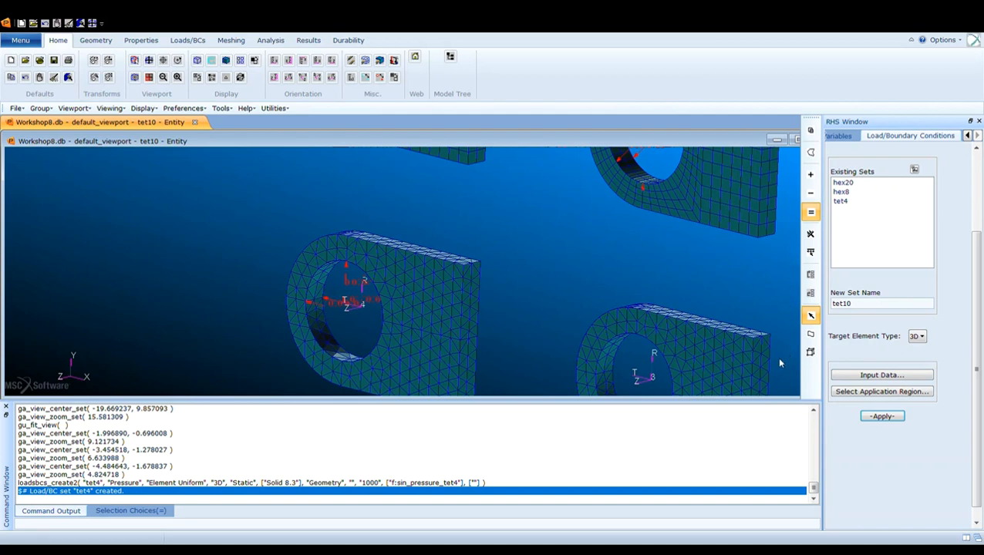
- Create the tet10 pressure set on solid faces 12.3 and 14.2 in the lug hole, using sin_pressure_tet10 and scale factor 1000
{"action": "left_click", "coordinate": [866, 391]}
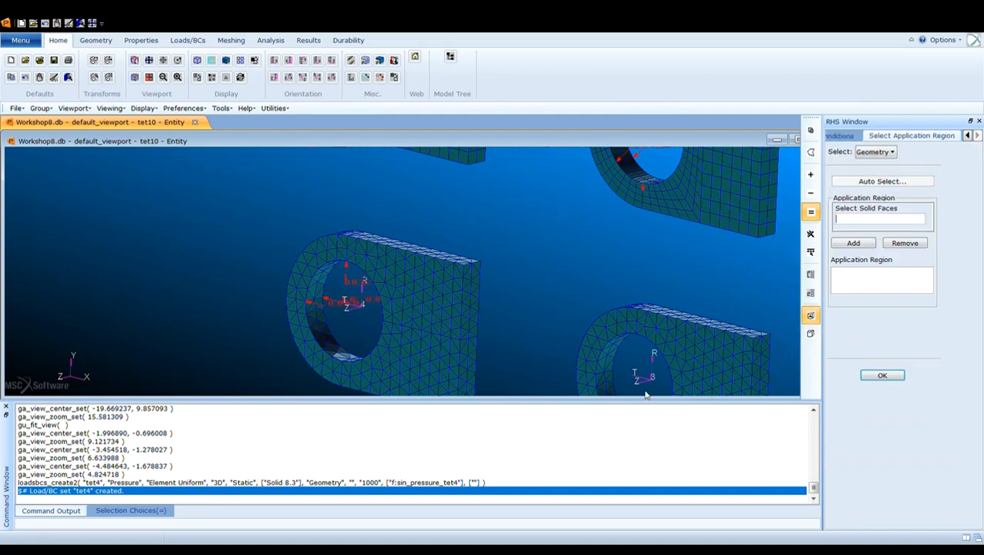
{"action": "left_click", "coordinate": [609, 361]}
{"action": "left_click", "coordinate": [610, 384], "text": "shift"}
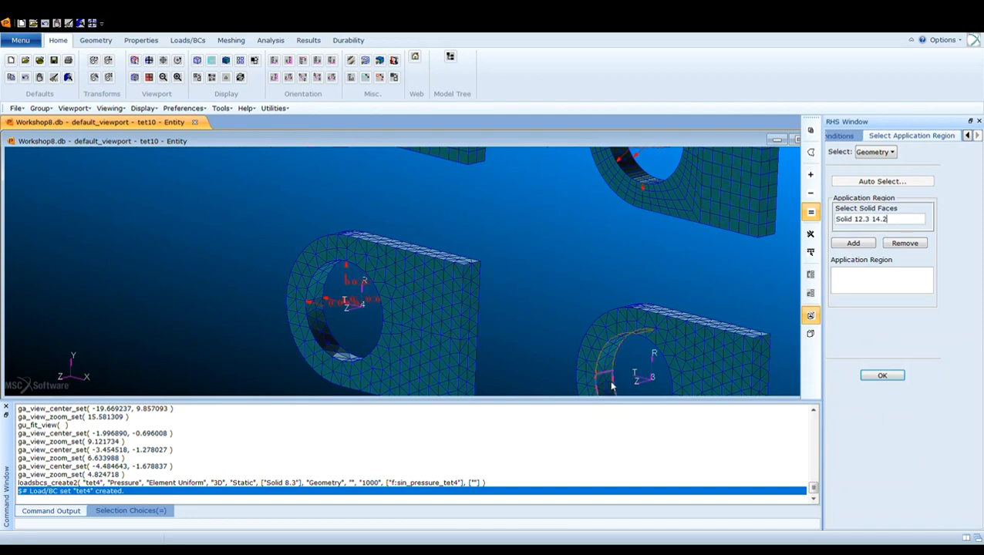
{"action": "left_click", "coordinate": [854, 243]}
{"action": "left_click", "coordinate": [881, 375]}
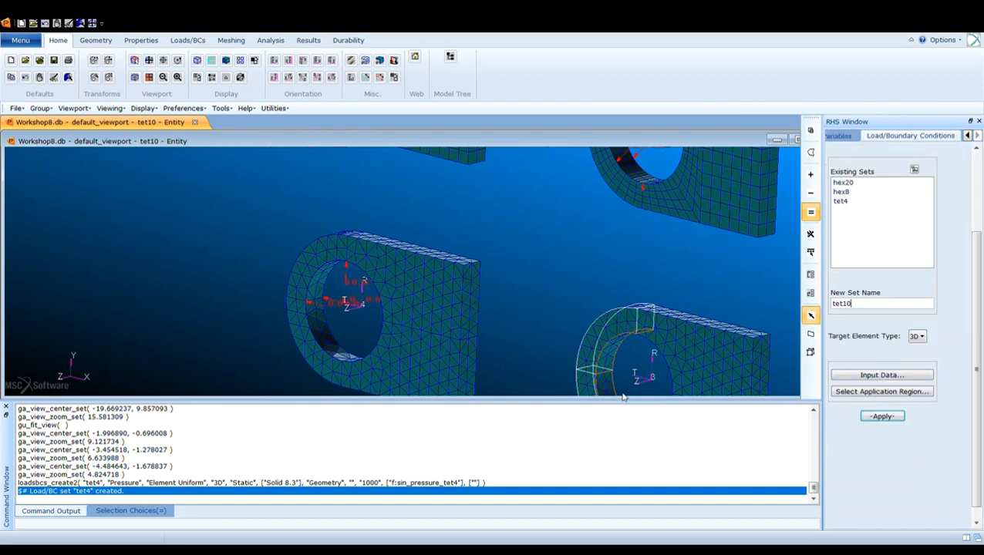
{"action": "left_click", "coordinate": [884, 416]}
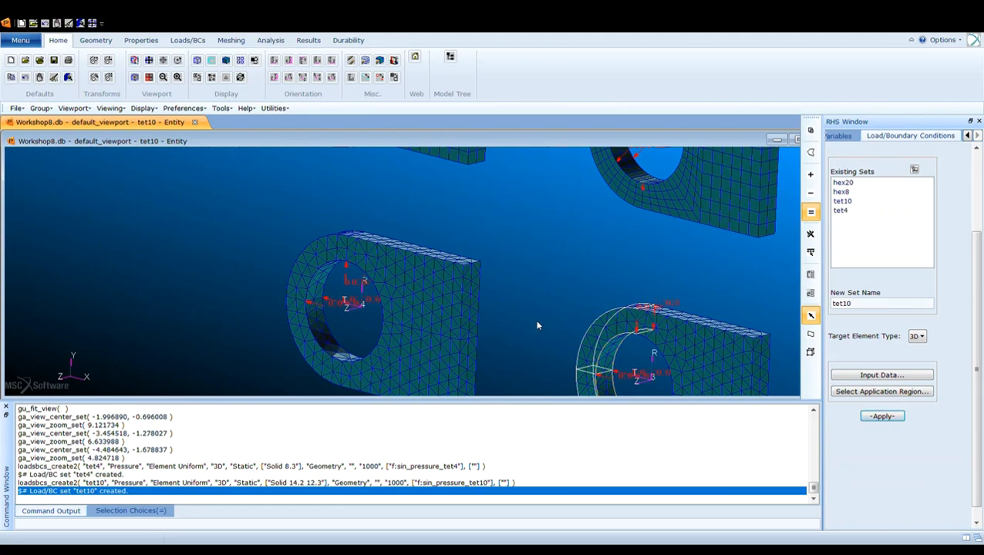
- Start a standard nodal displacement set named constraint
{"action": "scroll", "coordinate": [537, 304], "scroll_direction": "up", "scroll_amount": 2}
{"action": "scroll", "coordinate": [538, 301], "scroll_direction": "down", "scroll_amount": 5}
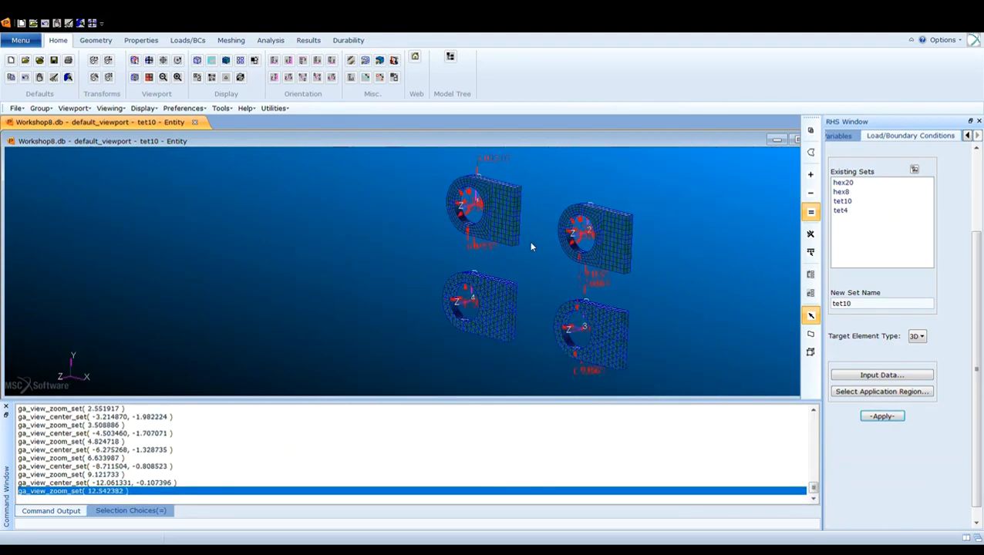
{"action": "scroll", "coordinate": [525, 236], "scroll_direction": "up", "scroll_amount": 2}
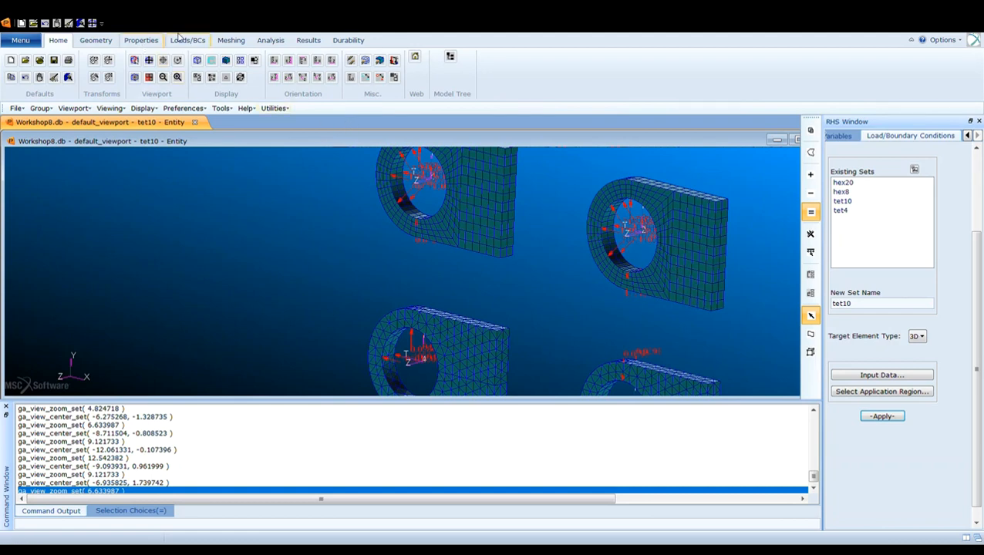
{"action": "left_click", "coordinate": [182, 40]}
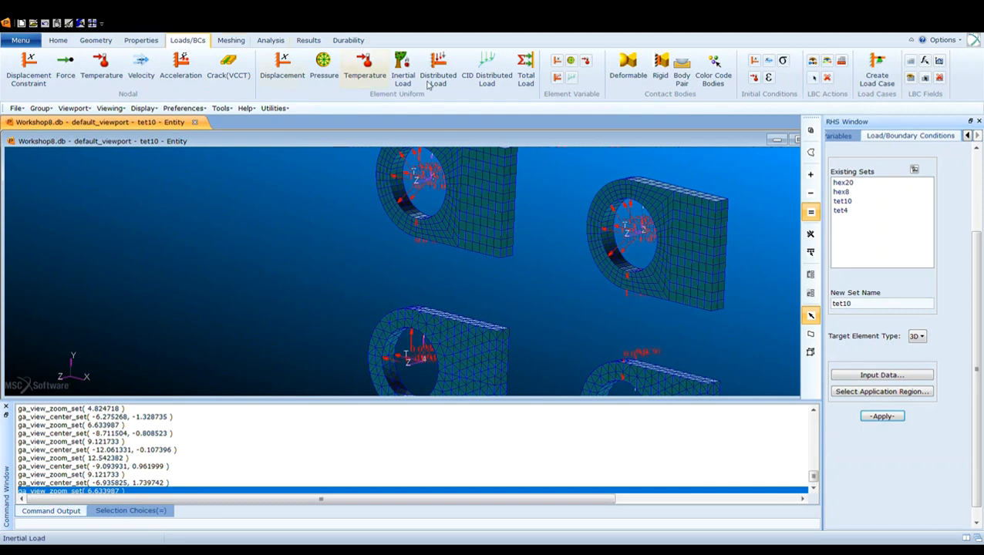
{"action": "left_click", "coordinate": [42, 78]}
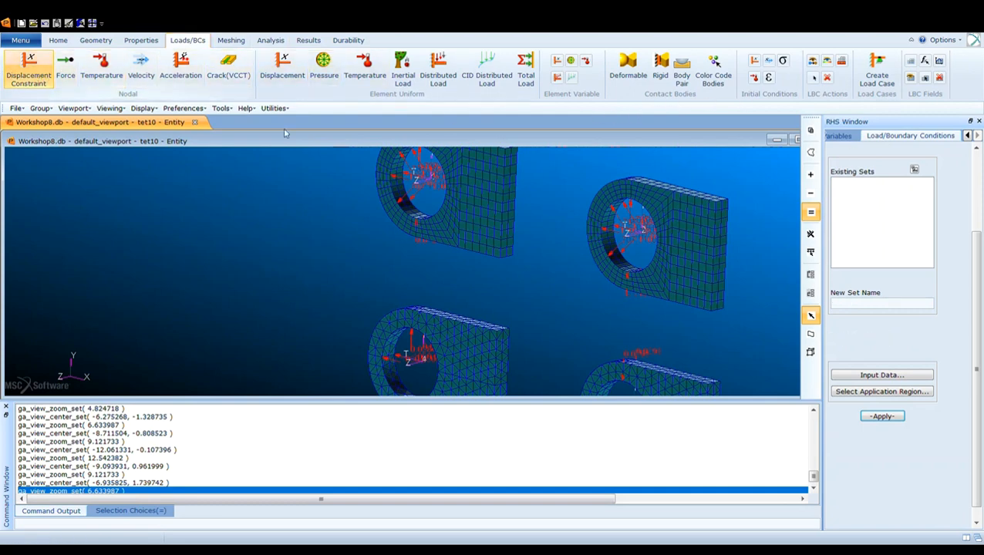
{"action": "left_click_drag", "start_coordinate": [978, 270], "coordinate": [974, 186]}
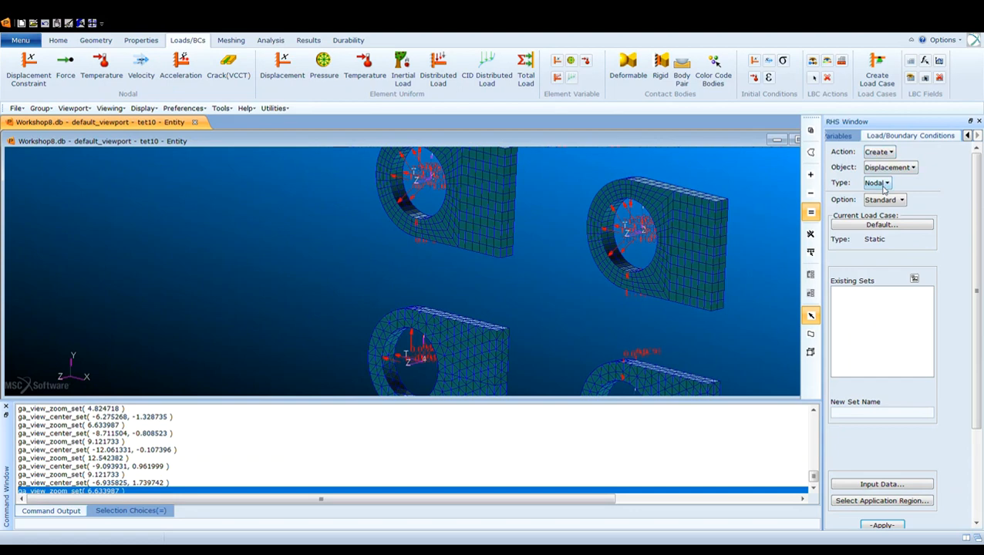
{"action": "left_click", "coordinate": [873, 413]}
{"action": "type", "text": "constraint"}
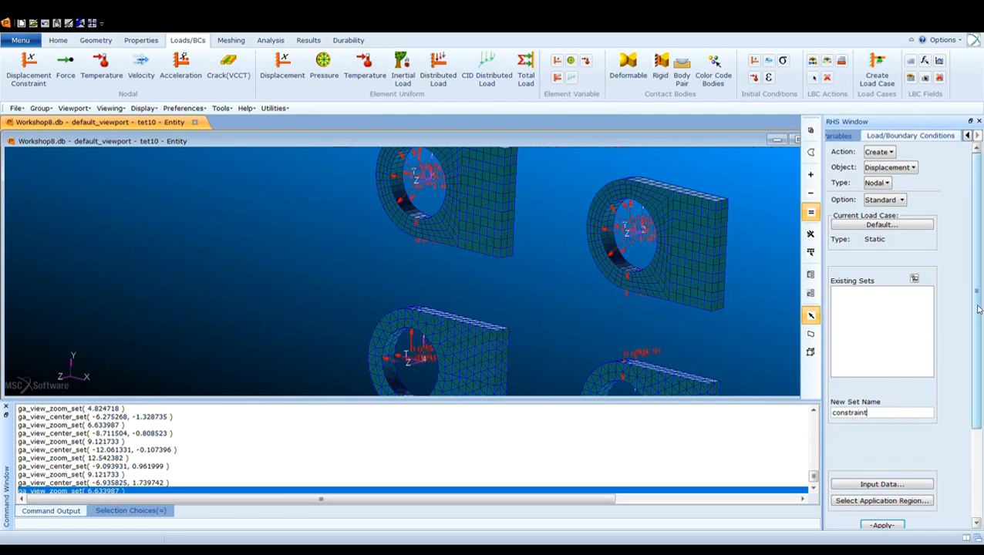
{"action": "scroll", "coordinate": [981, 327], "scroll_direction": "down", "scroll_amount": 2}
{"action": "scroll", "coordinate": [981, 328], "scroll_direction": "down", "scroll_amount": 2}
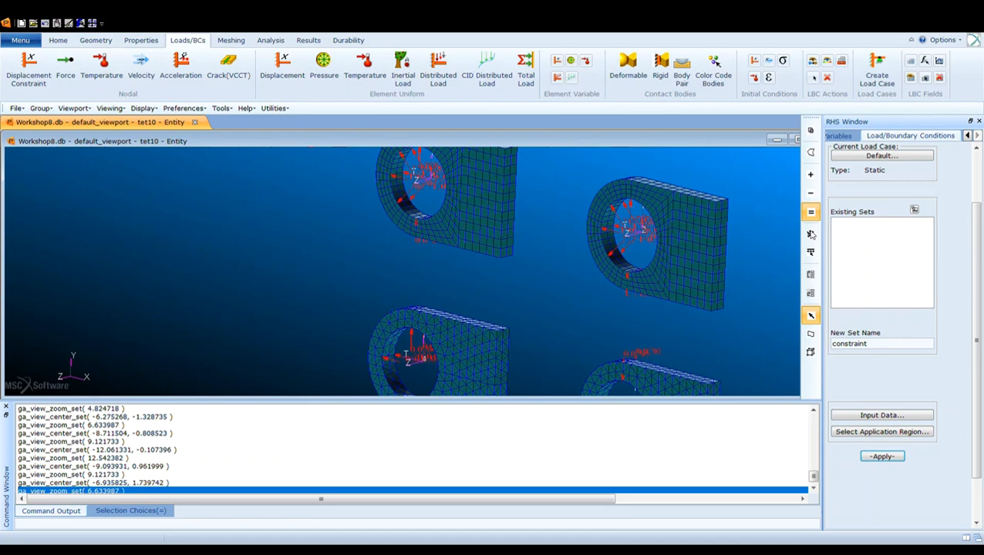
- Select the flat end faces of all four lugs as the constraint region: solid faces 31.2, 26.4, 9.5, 11.3, 13.5, 15.3, 36.4 and 41.2
{"action": "left_click", "coordinate": [886, 434]}
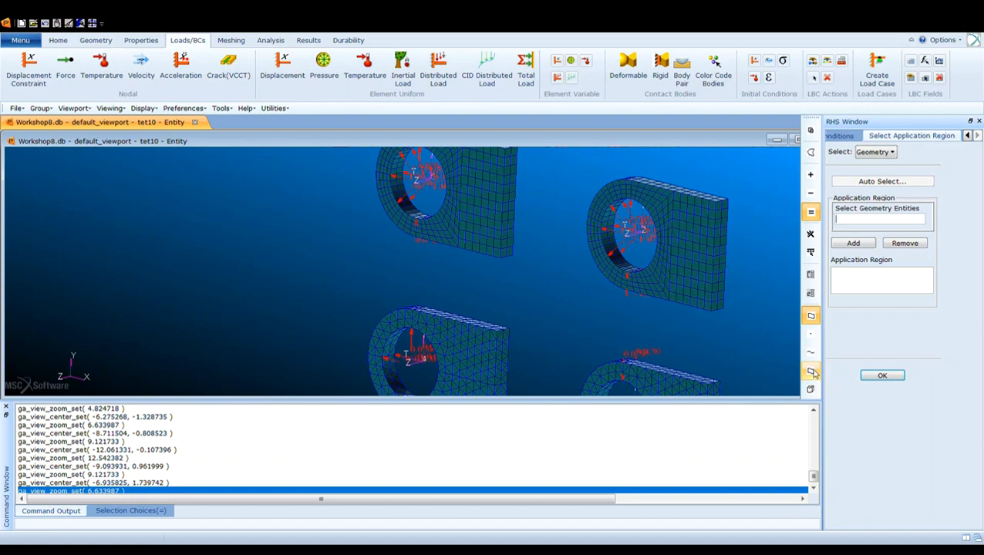
{"action": "left_click", "coordinate": [811, 373]}
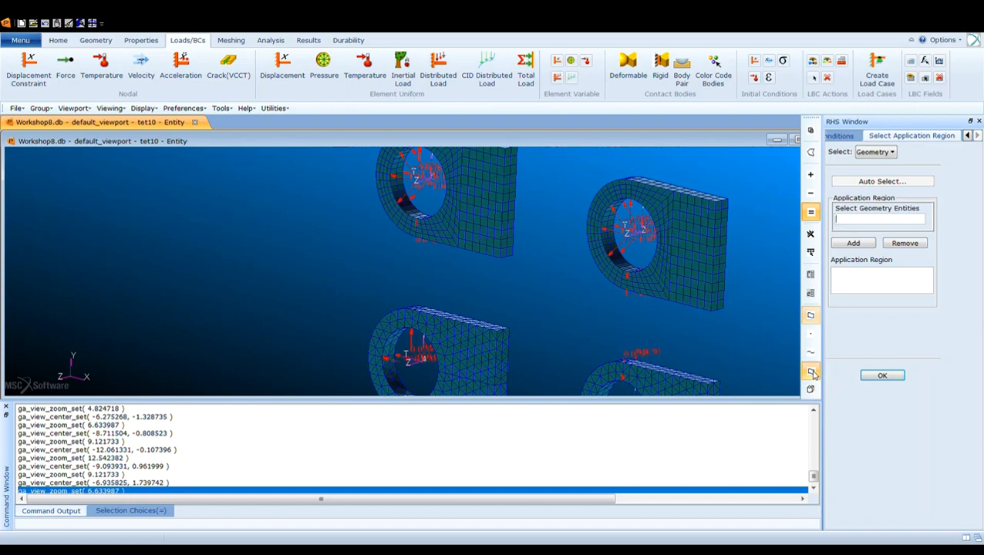
{"action": "left_click", "coordinate": [510, 170]}
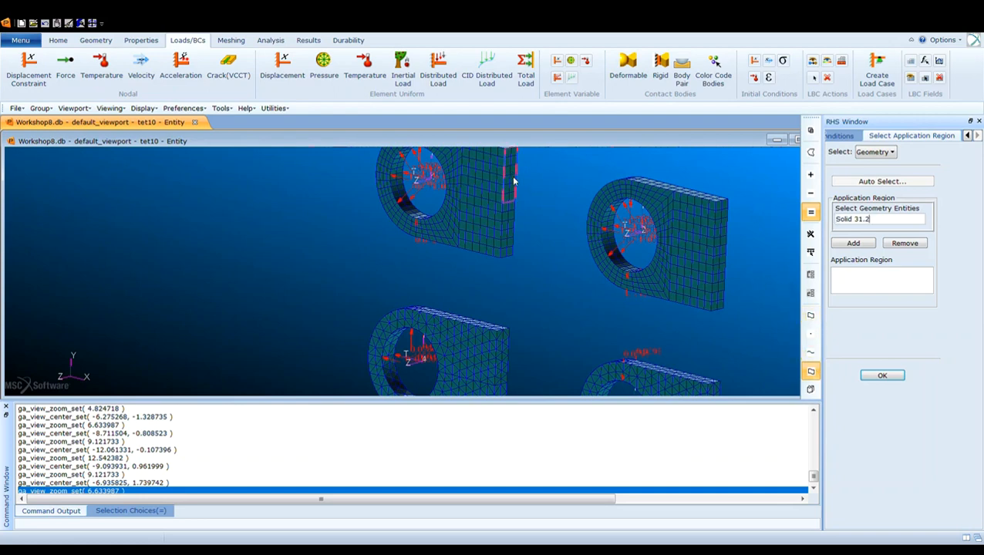
{"action": "left_click", "coordinate": [510, 226]}
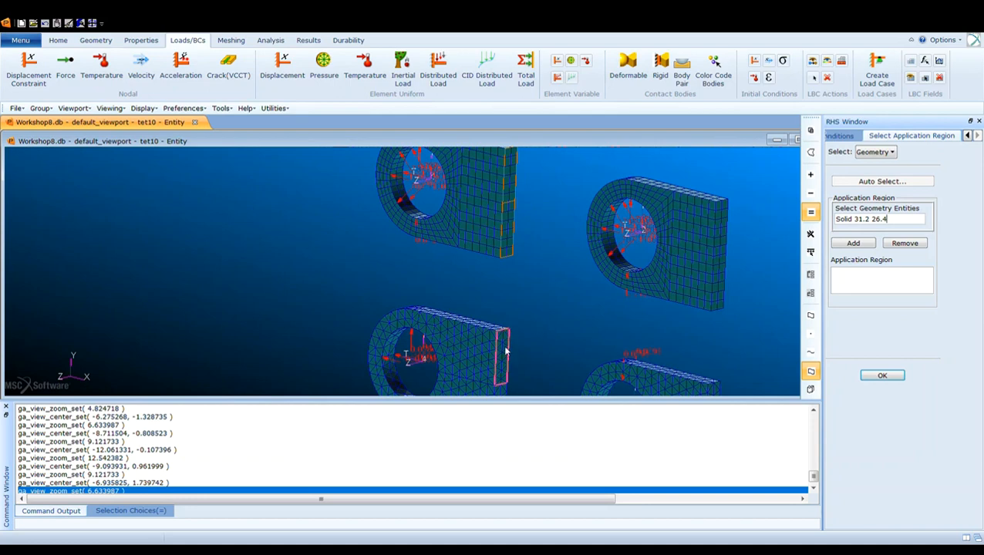
{"action": "scroll", "coordinate": [571, 315], "scroll_direction": "down", "scroll_amount": 2}
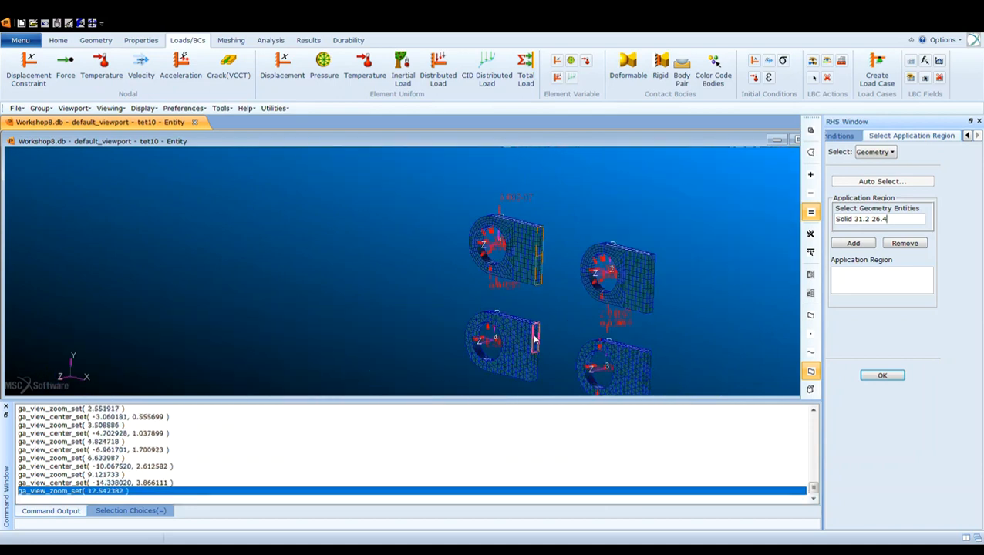
{"action": "left_click", "coordinate": [533, 340]}
{"action": "left_click", "coordinate": [604, 394]}
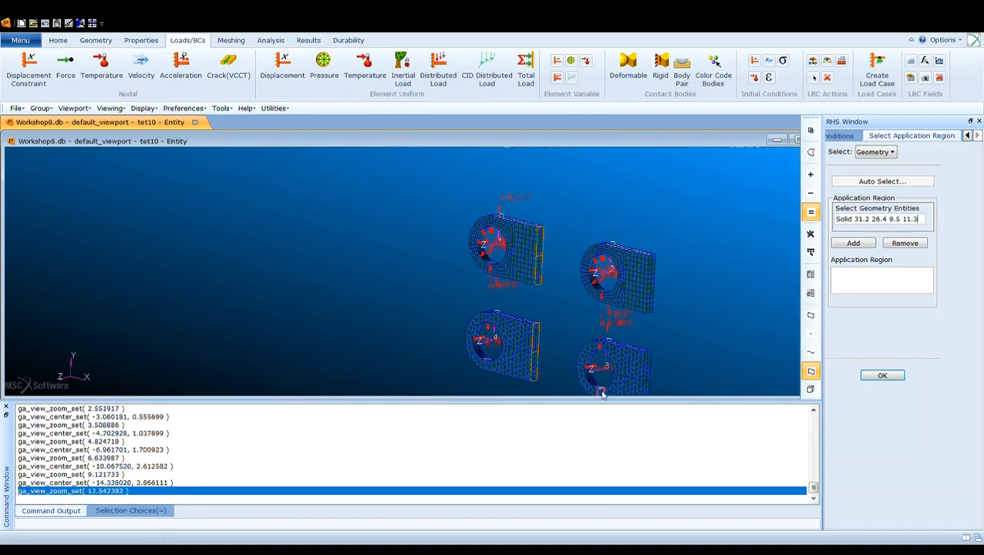
{"action": "left_click", "coordinate": [650, 378]}
{"action": "left_click", "coordinate": [645, 388]}
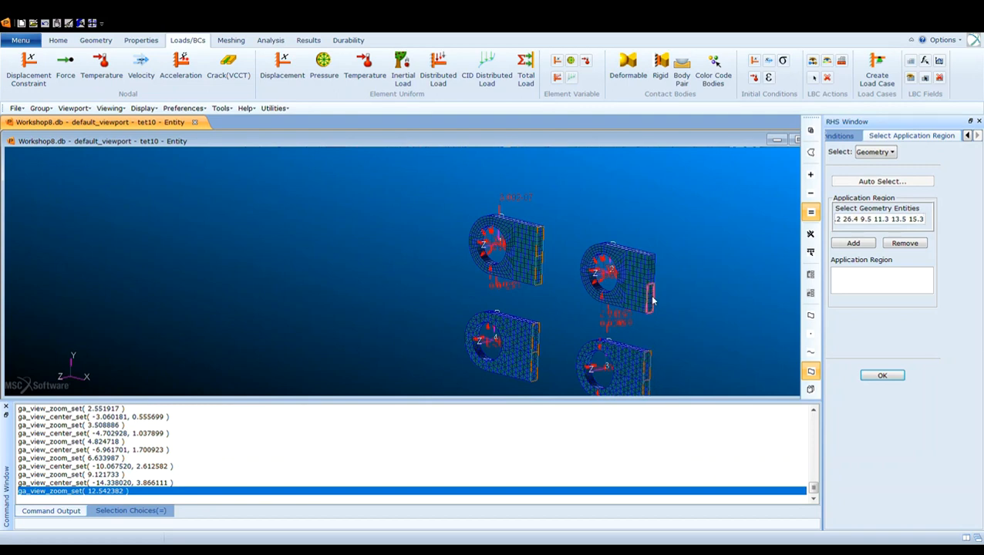
{"action": "left_click", "coordinate": [652, 299]}
{"action": "left_click", "coordinate": [658, 268]}
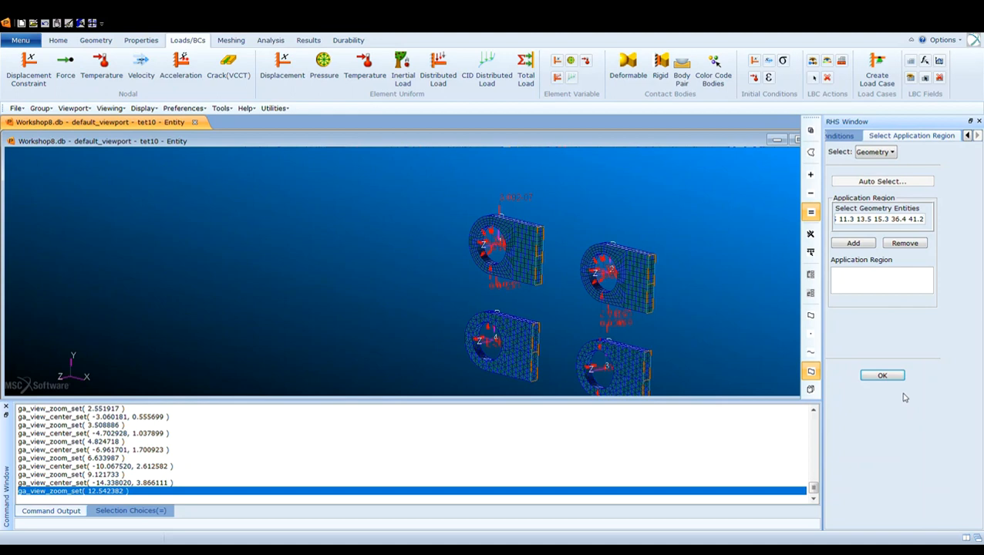
- Add the selected end faces to the application region and create the constraint set with translations <0,0,0>
{"action": "left_click", "coordinate": [884, 374]}
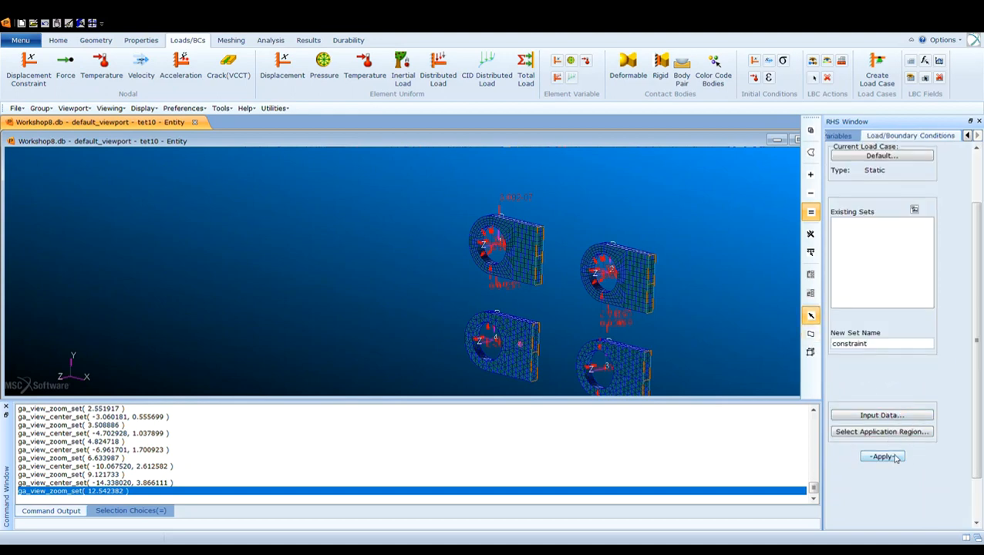
{"action": "left_click", "coordinate": [884, 456]}
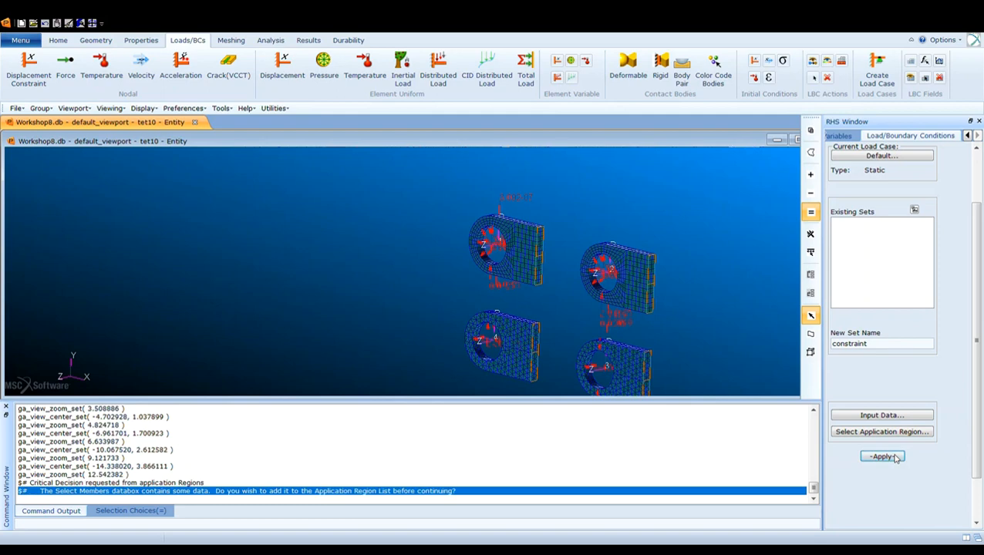
{"action": "left_click", "coordinate": [417, 332]}
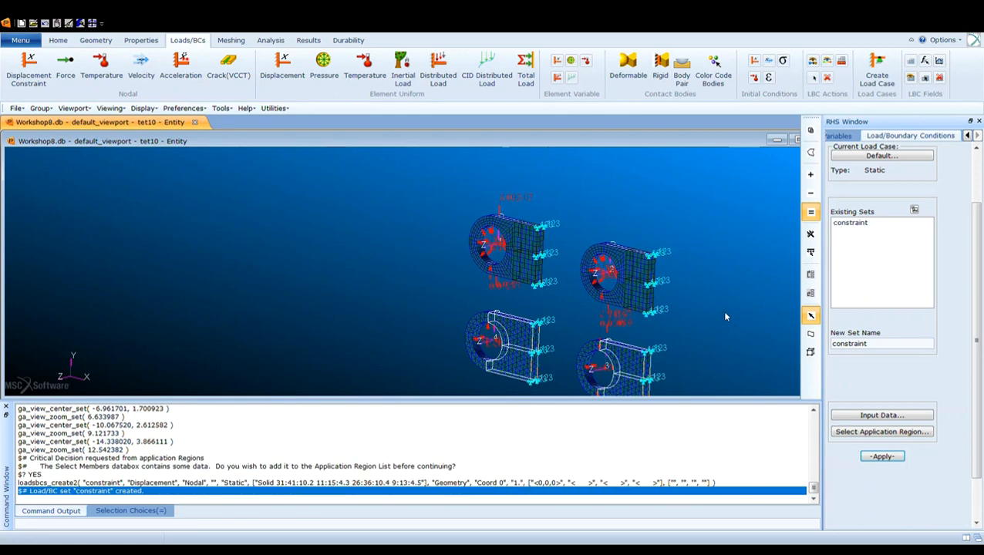
- Create an isotropic material named Aluminum by manual input
{"action": "scroll", "coordinate": [622, 340], "scroll_direction": "down", "scroll_amount": 4}
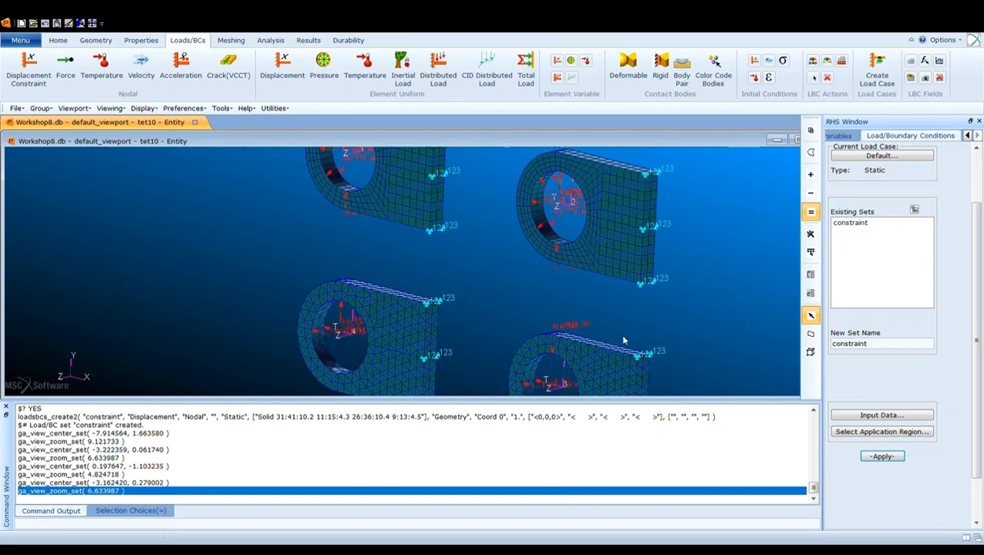
{"action": "scroll", "coordinate": [615, 314], "scroll_direction": "up", "scroll_amount": 2}
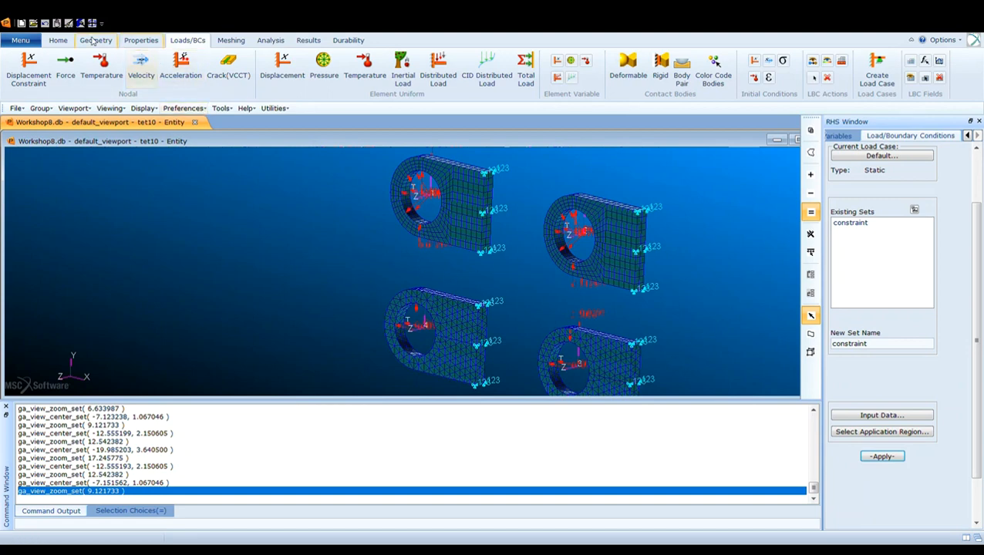
{"action": "left_click", "coordinate": [139, 43]}
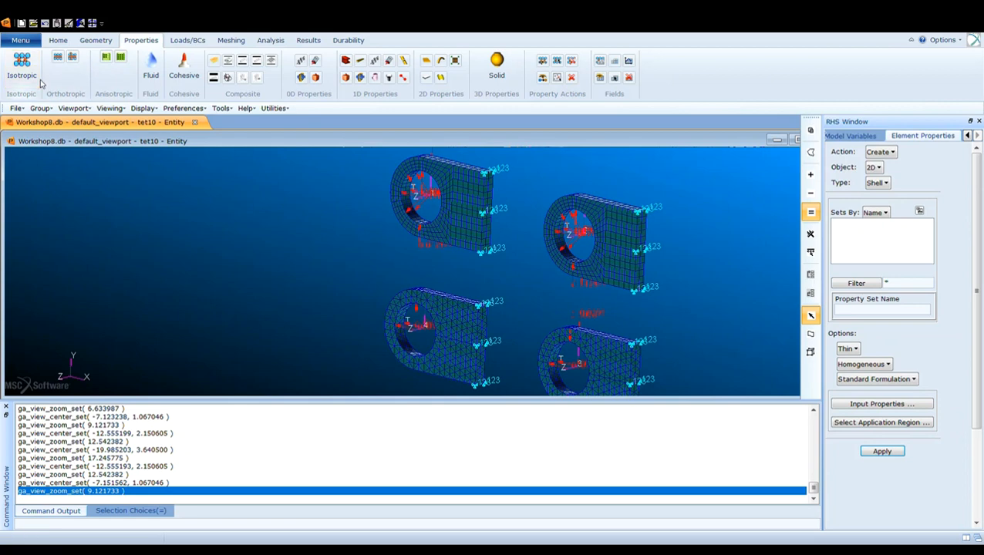
{"action": "left_click", "coordinate": [877, 168]}
{"action": "left_click", "coordinate": [19, 67]}
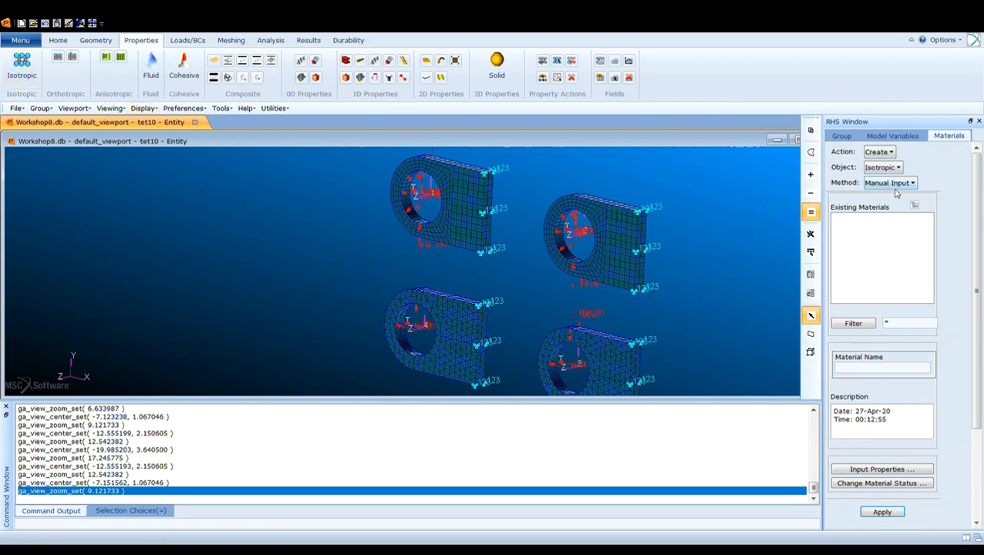
{"action": "left_click", "coordinate": [878, 368]}
{"action": "type", "text": "Aluminum"}
{"action": "scroll", "coordinate": [956, 370], "scroll_direction": "down", "scroll_amount": 3}
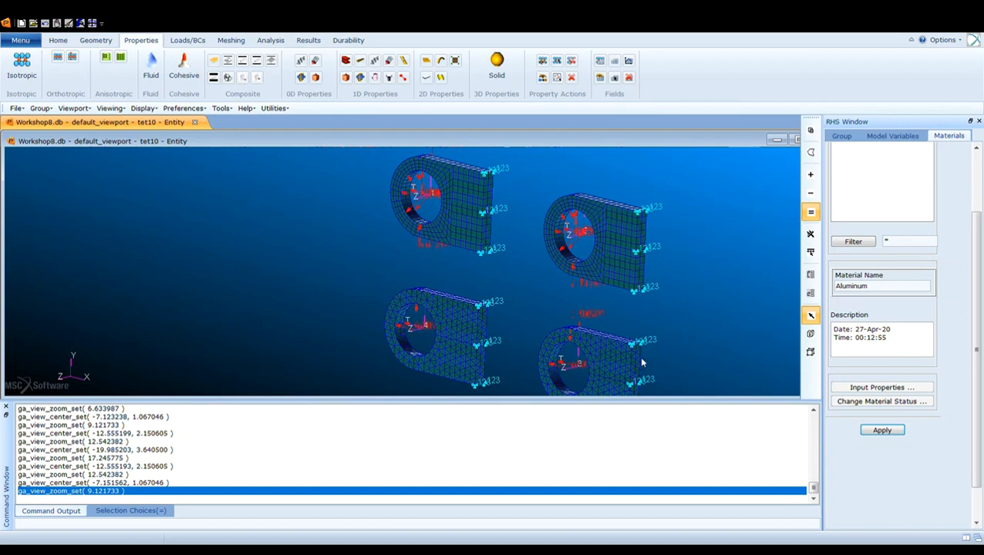
{"action": "left_click", "coordinate": [889, 432]}
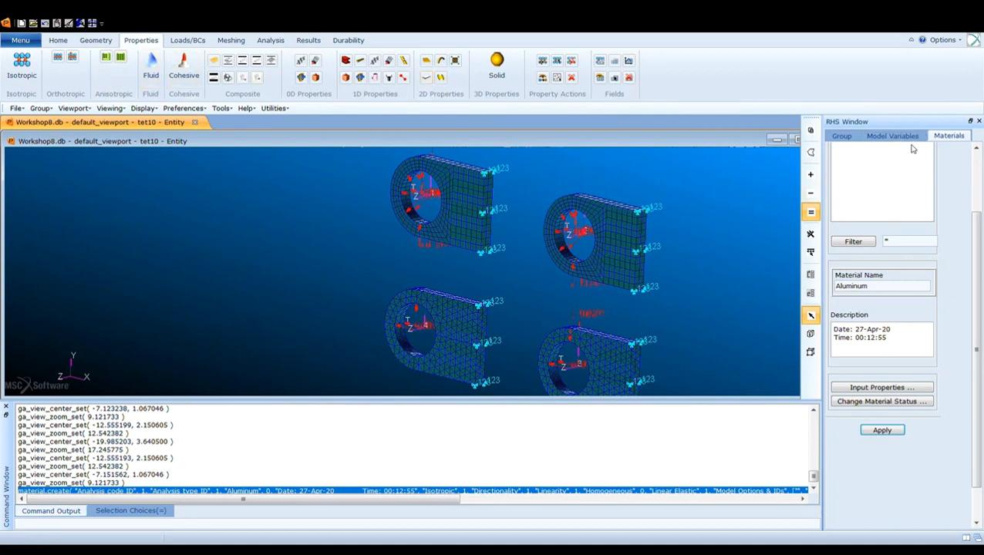
{"action": "left_click_drag", "start_coordinate": [978, 220], "coordinate": [976, 153]}
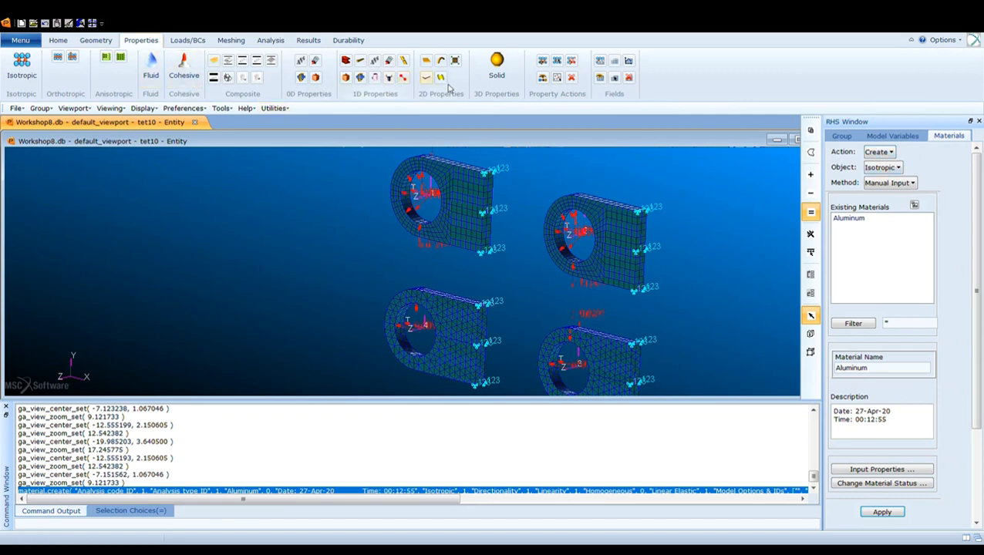
- Start a 3D solid property set named Solid with homogeneous, standard formulation options and the Aluminum material
{"action": "left_click", "coordinate": [498, 67]}
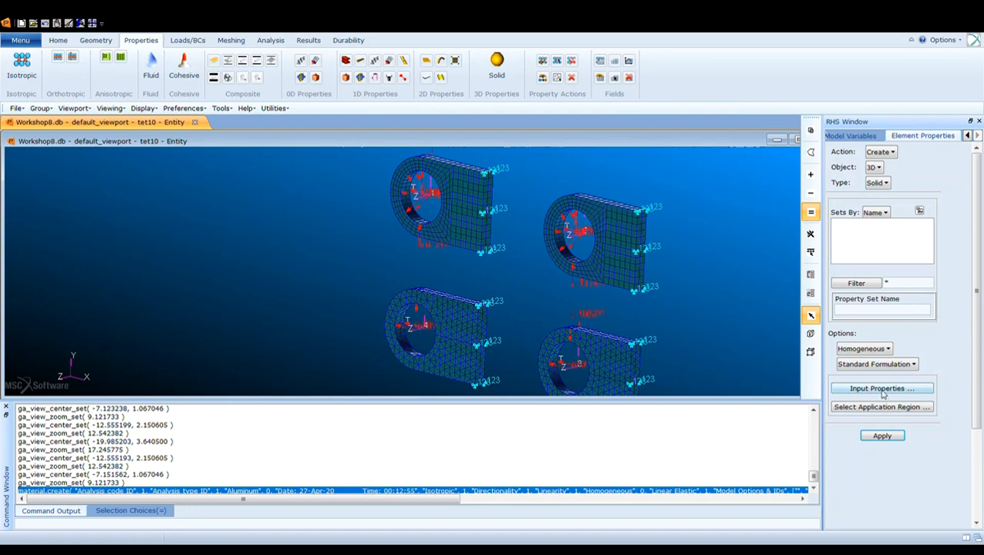
{"action": "left_click", "coordinate": [877, 311]}
{"action": "type", "text": "Solid"}
{"action": "left_click", "coordinate": [887, 389]}
- Add all solids of the four lugs, Solid 8:15 22:41, to the application region and create the property set
{"action": "left_click", "coordinate": [882, 409]}
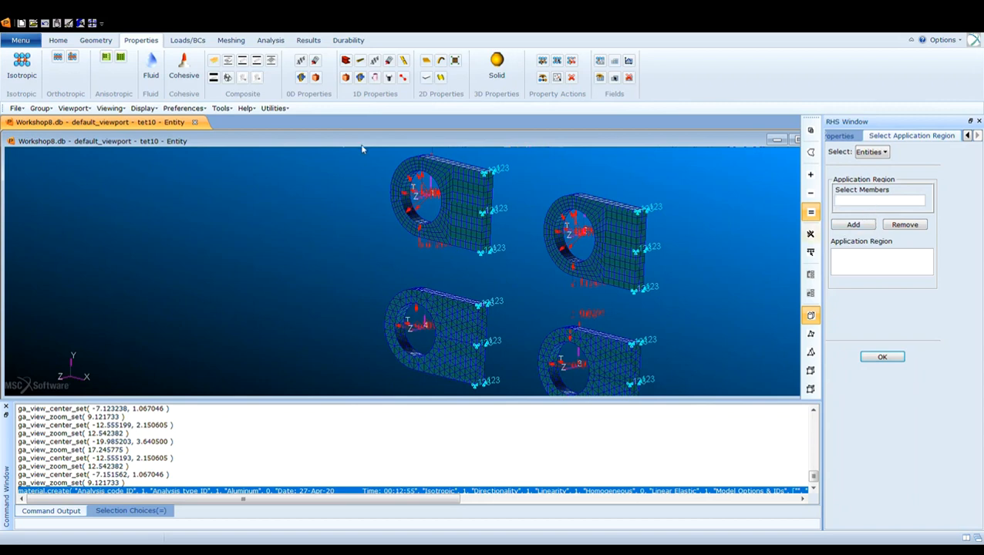
{"action": "left_click_drag", "start_coordinate": [336, 149], "coordinate": [749, 480]}
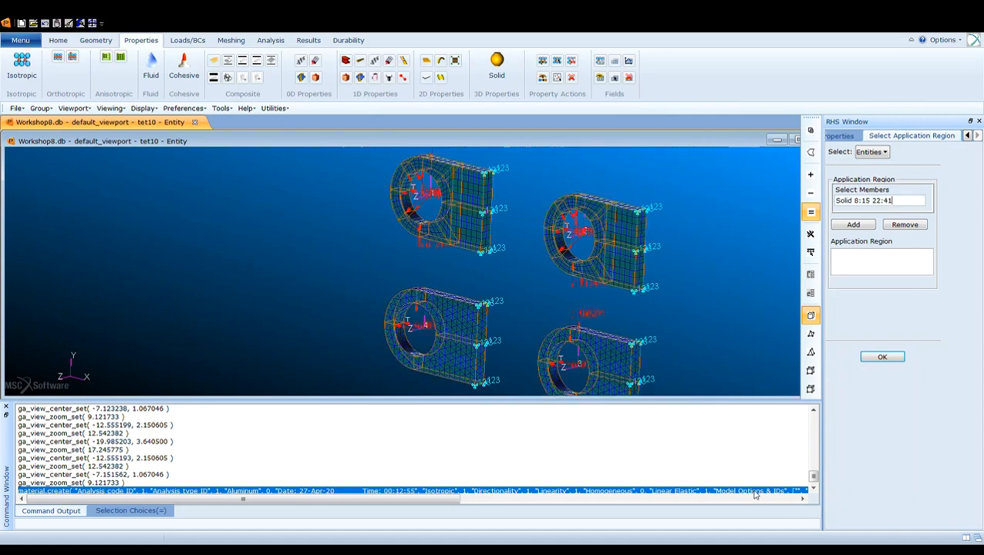
{"action": "left_click", "coordinate": [854, 224]}
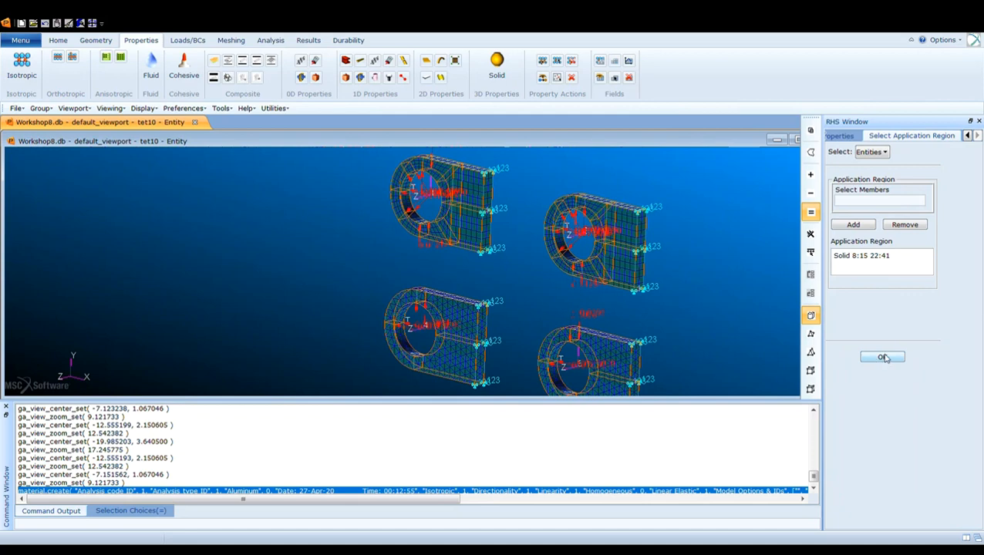
{"action": "left_click", "coordinate": [883, 357]}
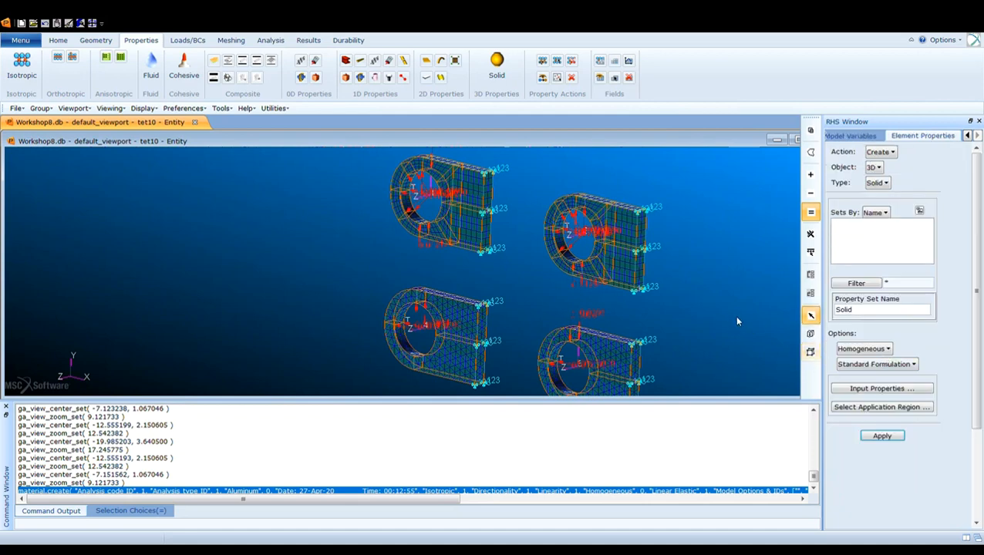
{"action": "left_click", "coordinate": [883, 437]}
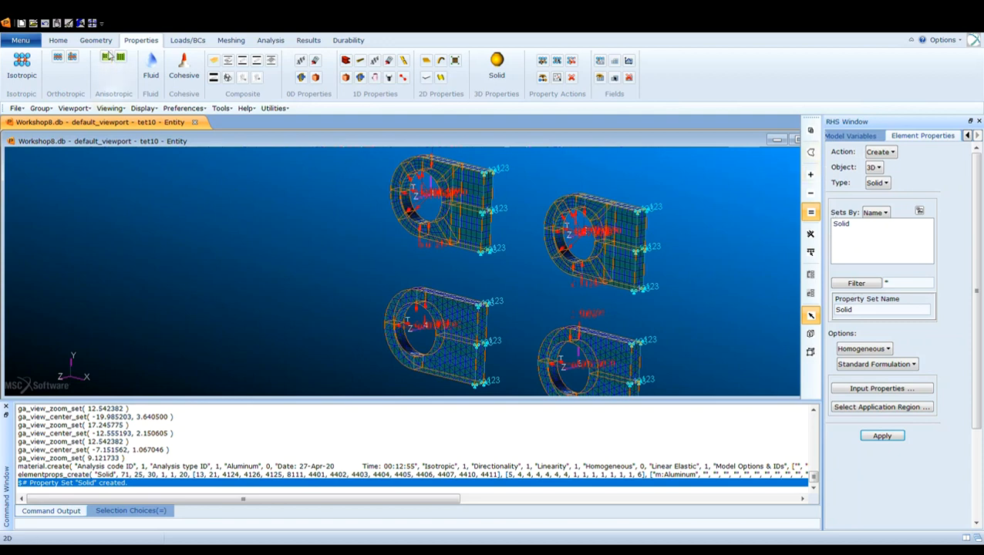
- Open the Default load case for modification to examine the loads and constraints assigned to it
{"action": "left_click", "coordinate": [199, 43]}
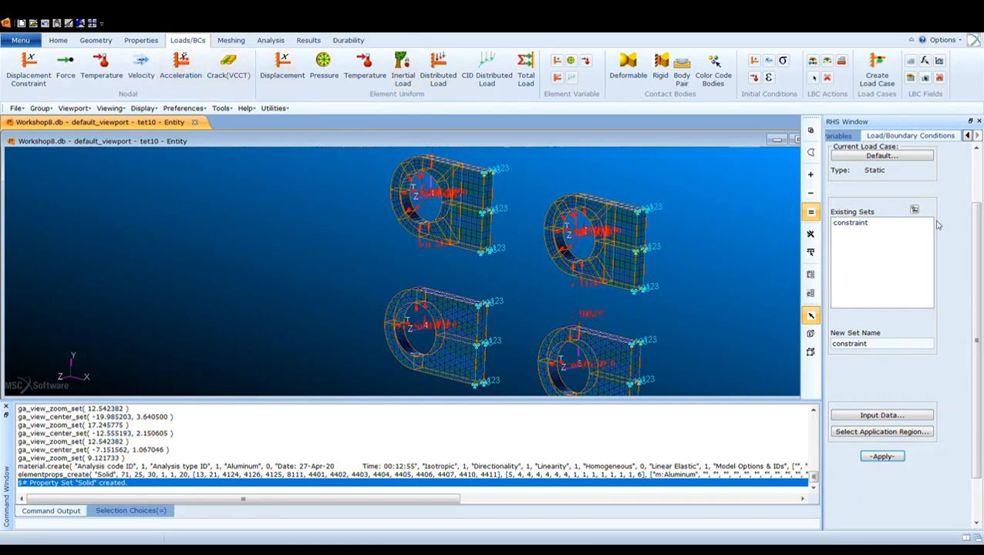
{"action": "scroll", "coordinate": [977, 247], "scroll_direction": "up", "scroll_amount": 3}
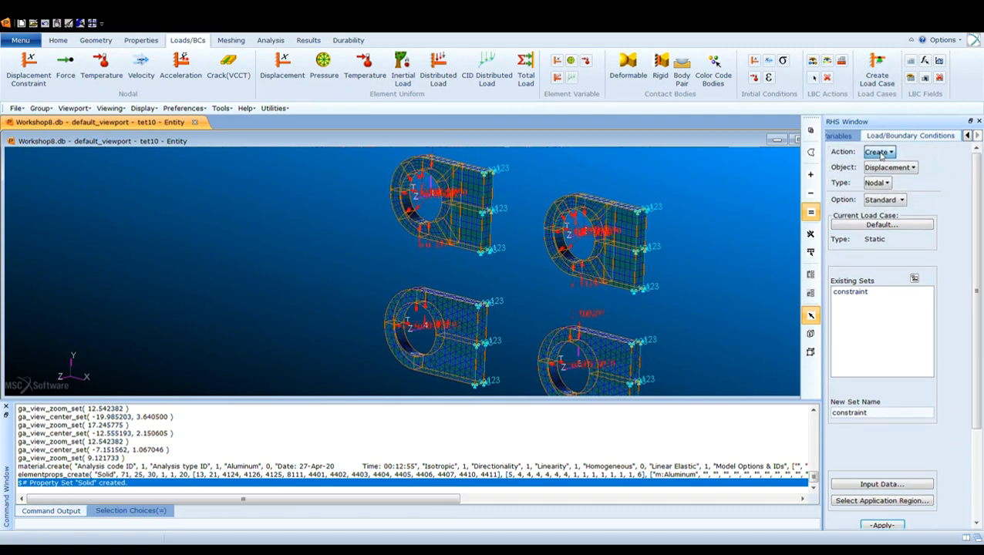
{"action": "left_click", "coordinate": [905, 220]}
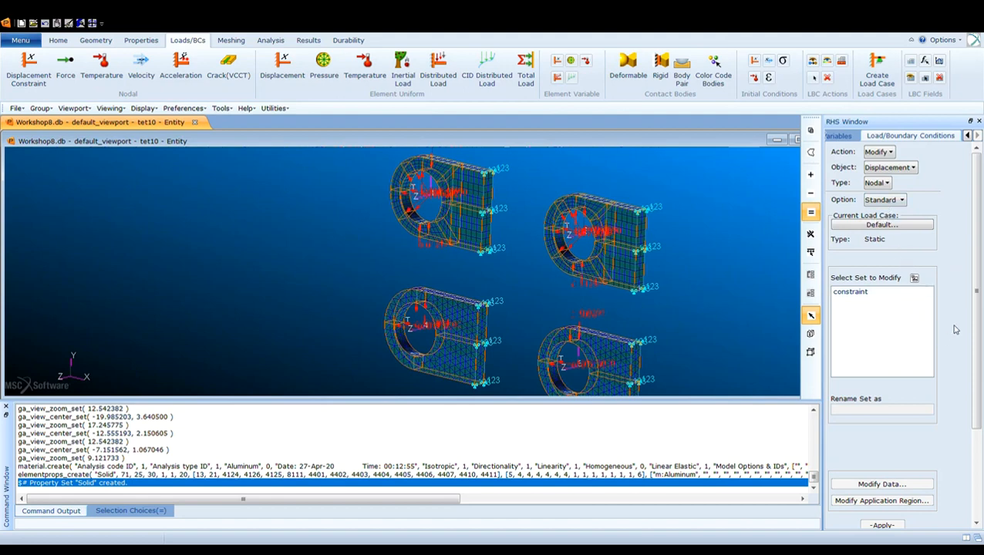
{"action": "mouse_move", "coordinate": [977, 279]}
{"action": "left_mouse_down"}
{"action": "mouse_move", "coordinate": [977, 334]}
{"action": "mouse_move", "coordinate": [975, 279]}
{"action": "left_mouse_up"}
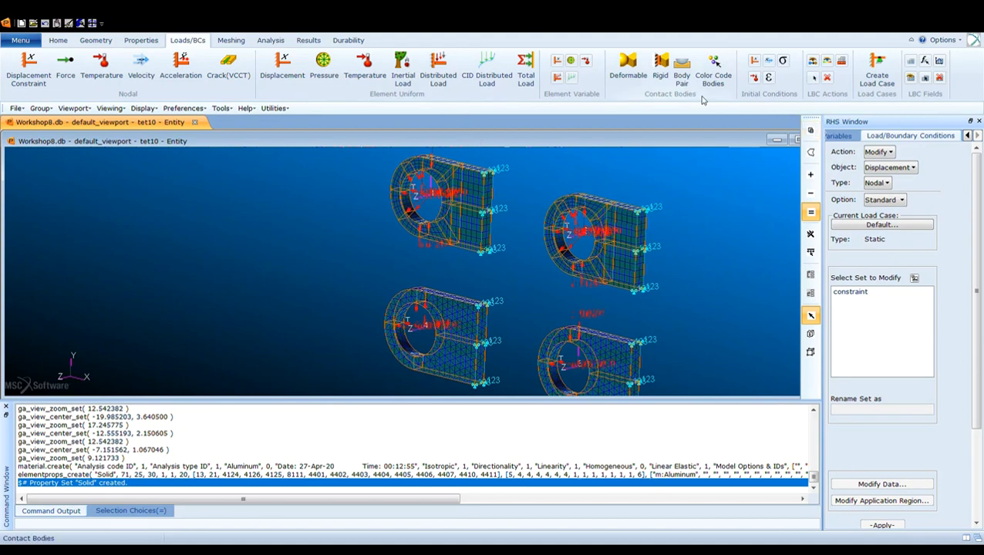
{"action": "left_click", "coordinate": [879, 80]}
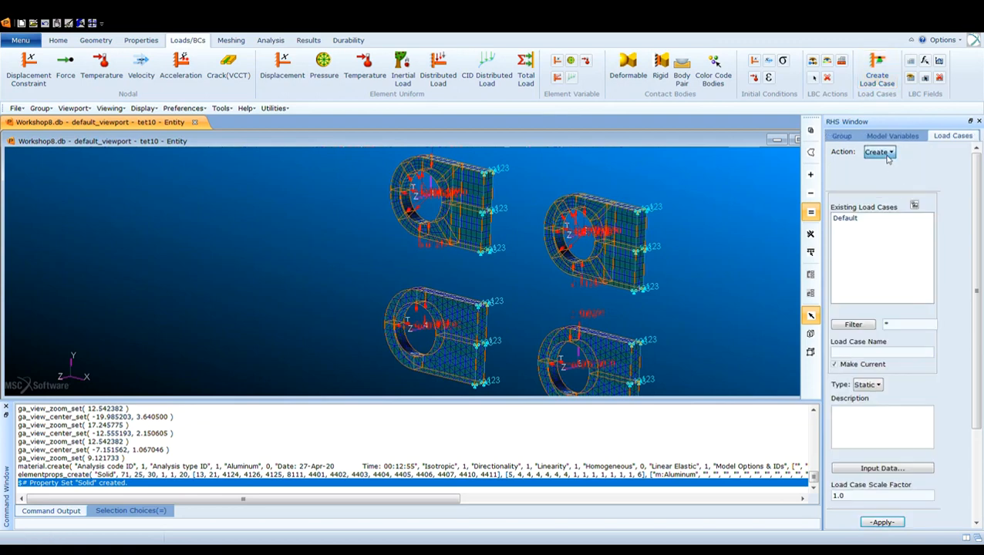
{"action": "left_click", "coordinate": [901, 191]}
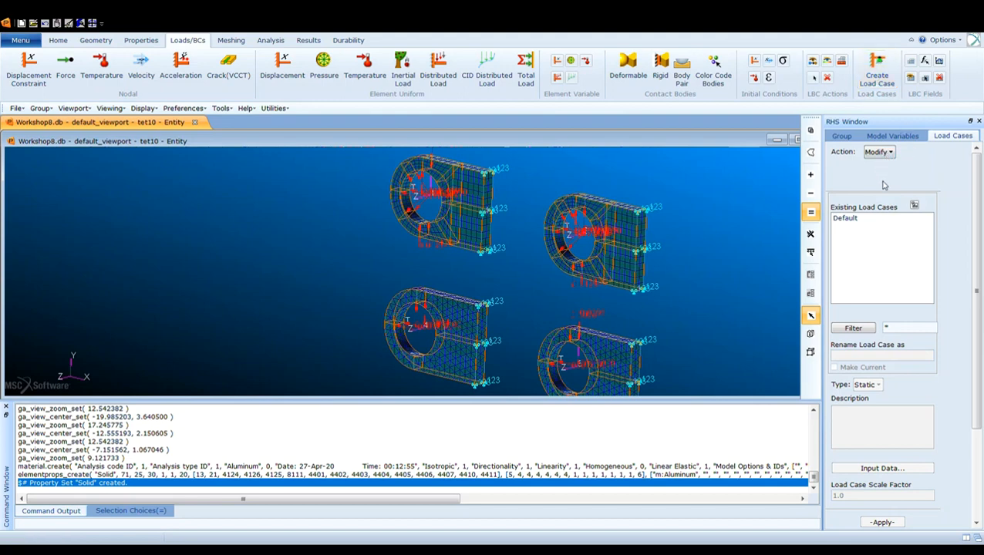
{"action": "left_click", "coordinate": [851, 223]}
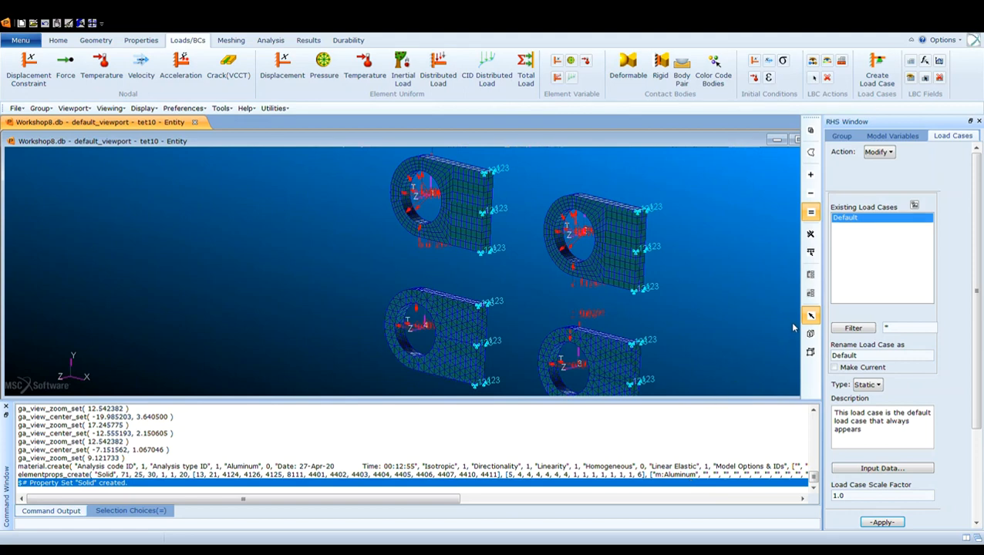
- Accept the linear static solution type and generate the MSC.Nastran analysis deck for the entire model as job Workshop8
{"action": "left_click", "coordinate": [271, 41]}
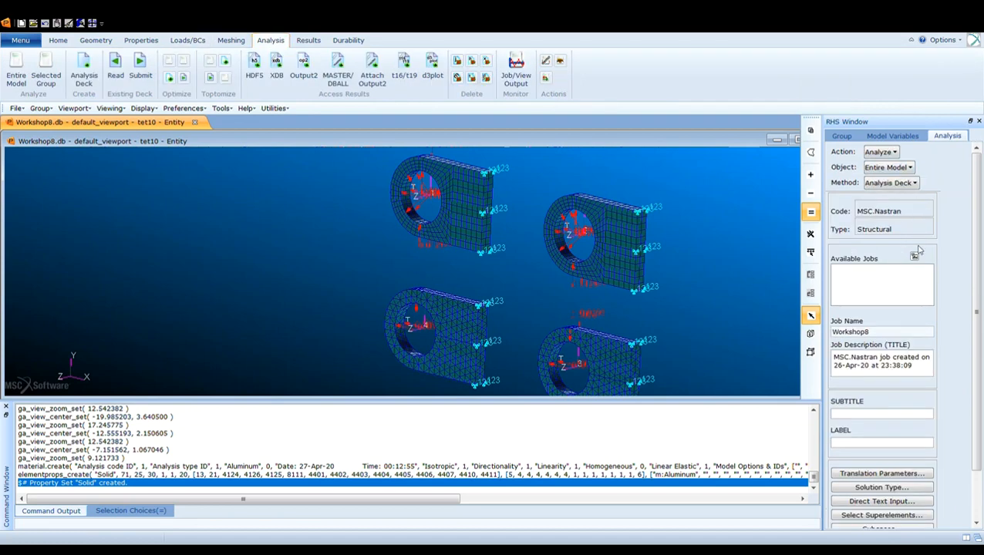
{"action": "scroll", "coordinate": [970, 208], "scroll_direction": "down", "scroll_amount": 2}
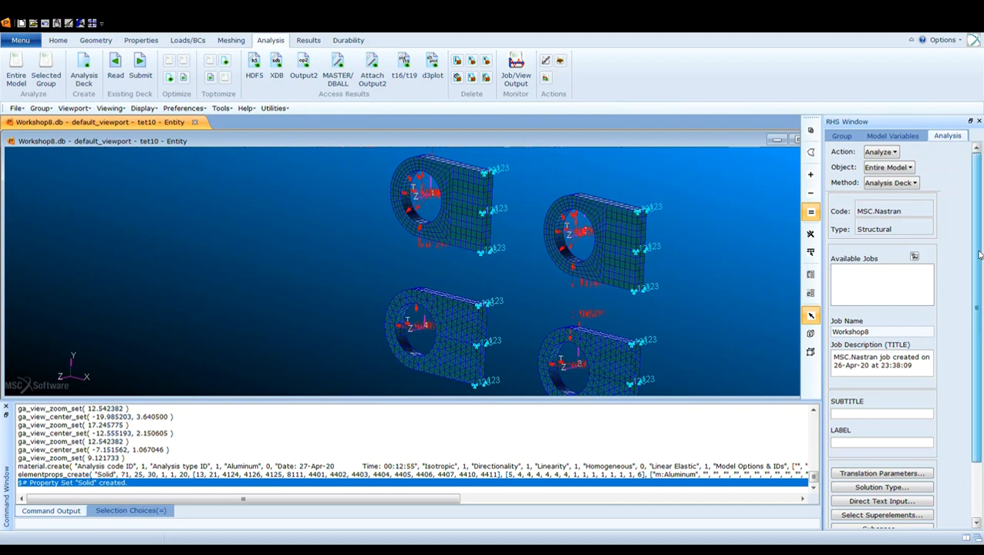
{"action": "left_click_drag", "start_coordinate": [978, 255], "coordinate": [983, 311]}
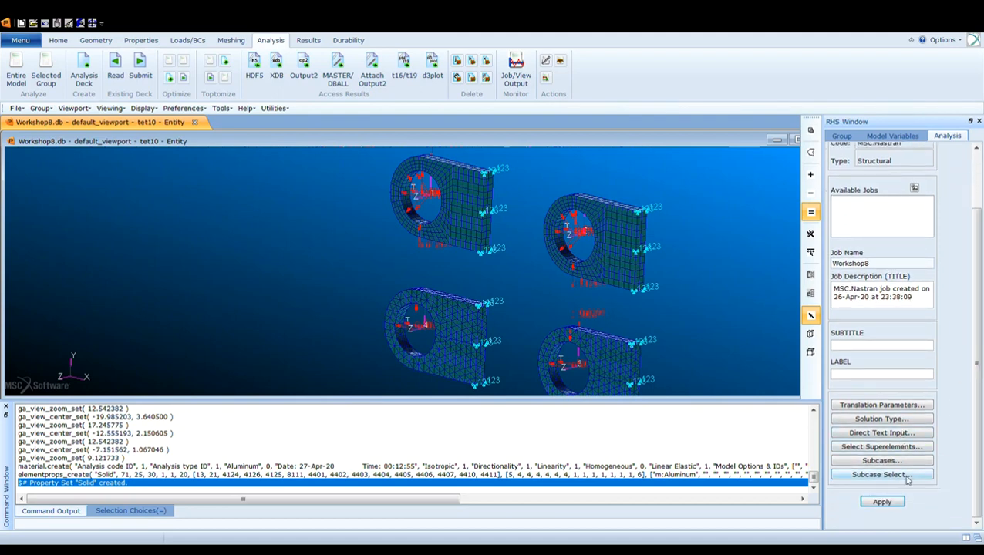
{"action": "left_click", "coordinate": [895, 418]}
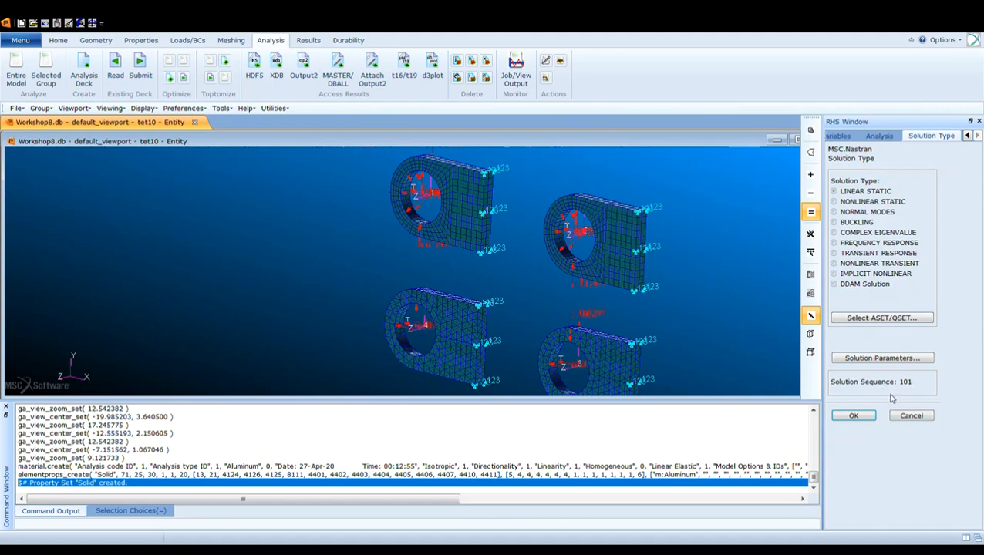
{"action": "left_click", "coordinate": [853, 417]}
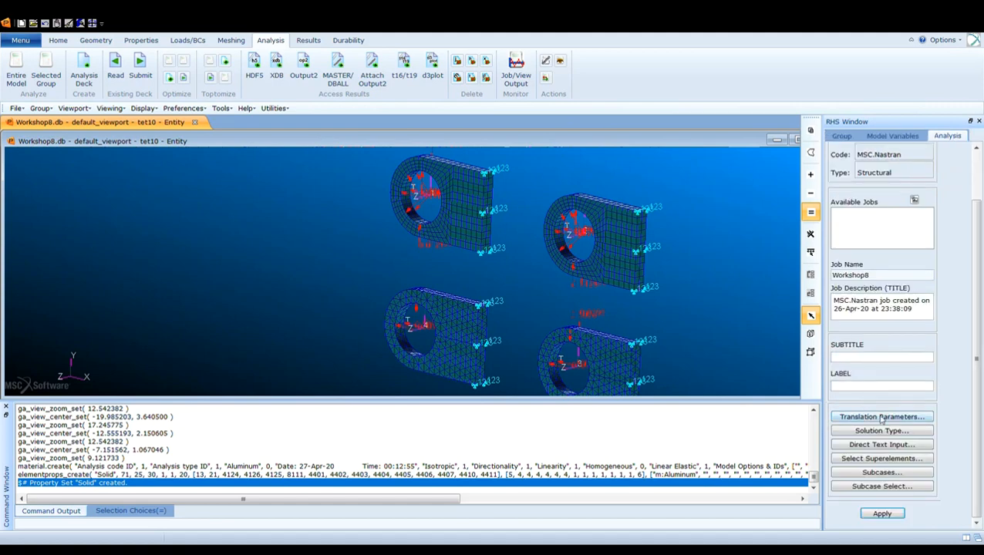
{"action": "left_click", "coordinate": [883, 515]}
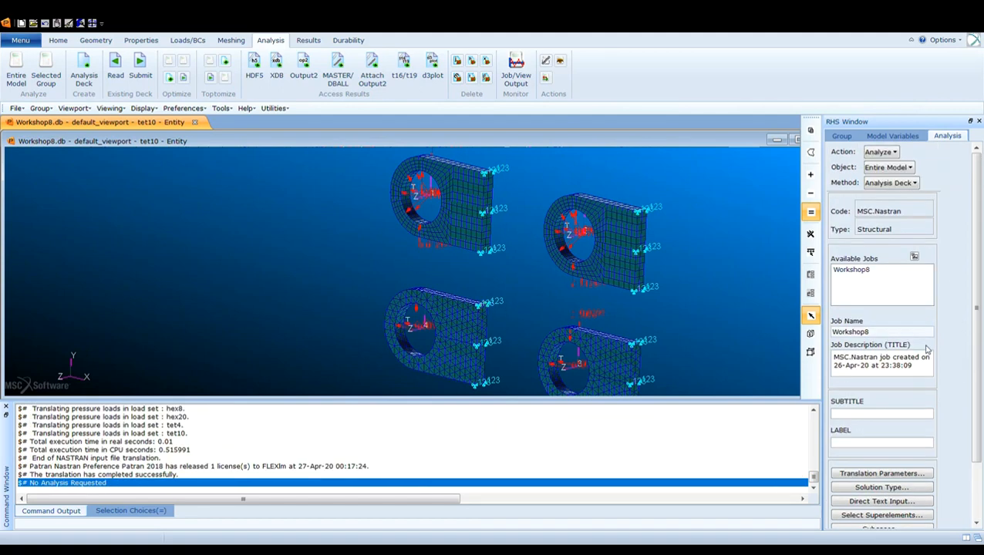
{"action": "scroll", "coordinate": [960, 379], "scroll_direction": "down", "scroll_amount": 3}
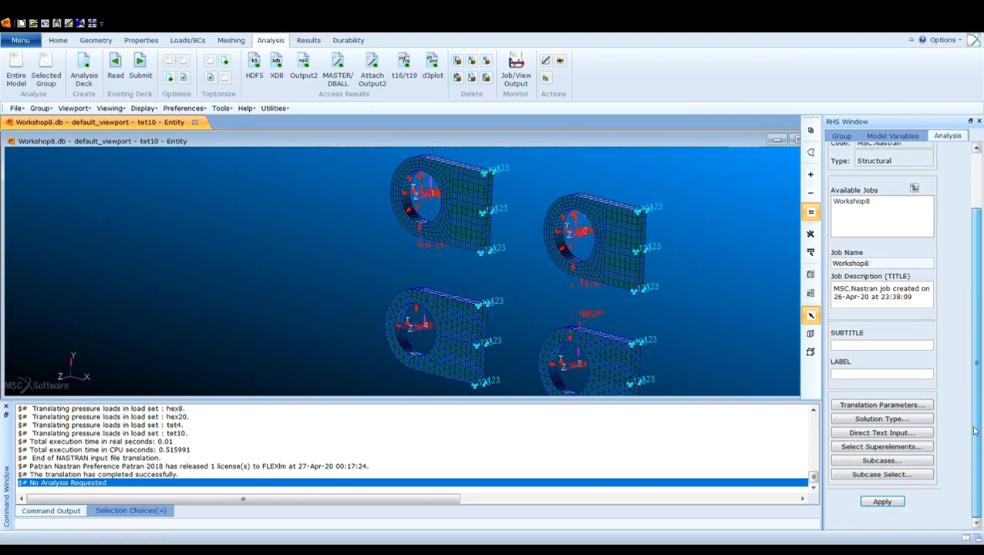